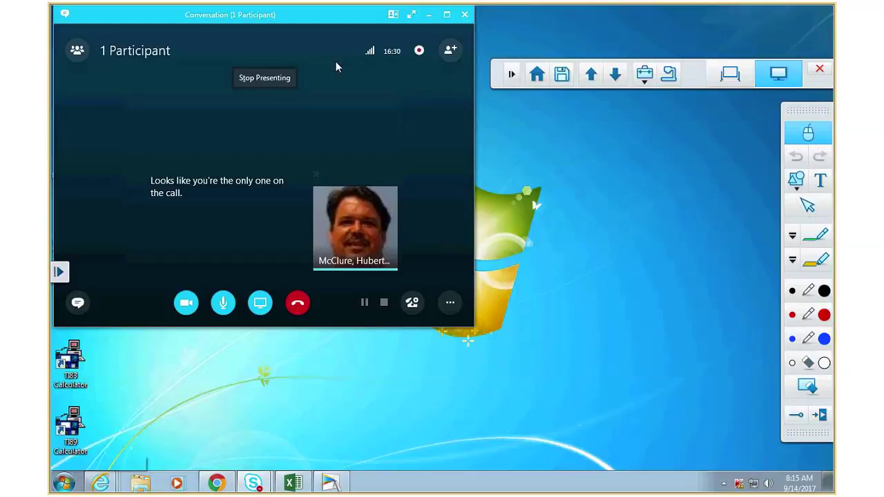
- Minimize the conversation window and move the floating interactive toolbar up, away from the middle of the work area
{"action": "left_click", "coordinate": [449, 303]}
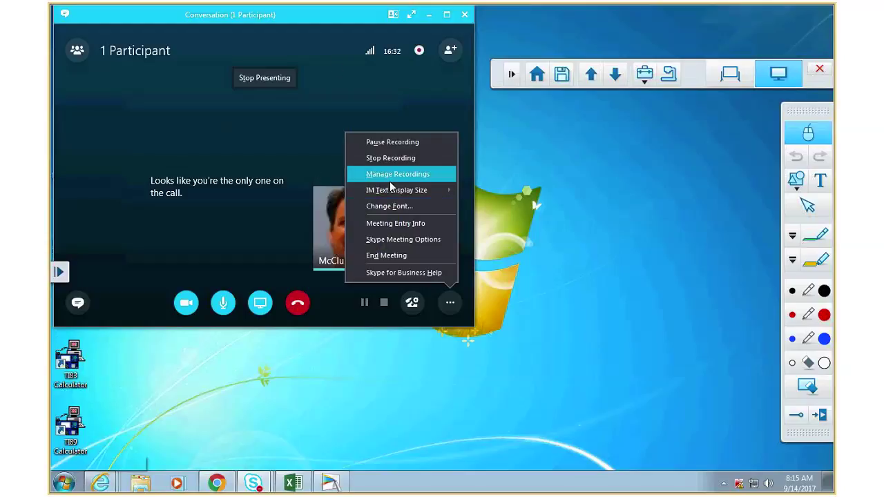
{"action": "left_click", "coordinate": [429, 13]}
{"action": "left_click", "coordinate": [428, 13]}
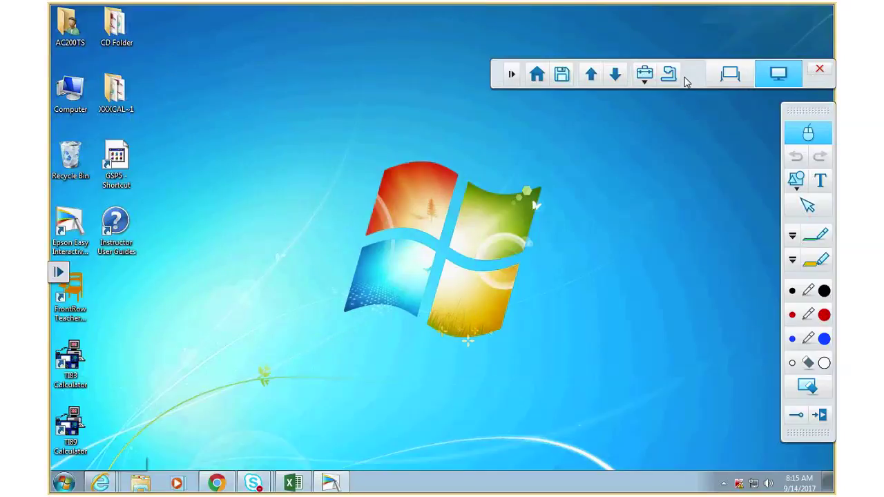
{"action": "left_click_drag", "start_coordinate": [686, 80], "coordinate": [677, 26]}
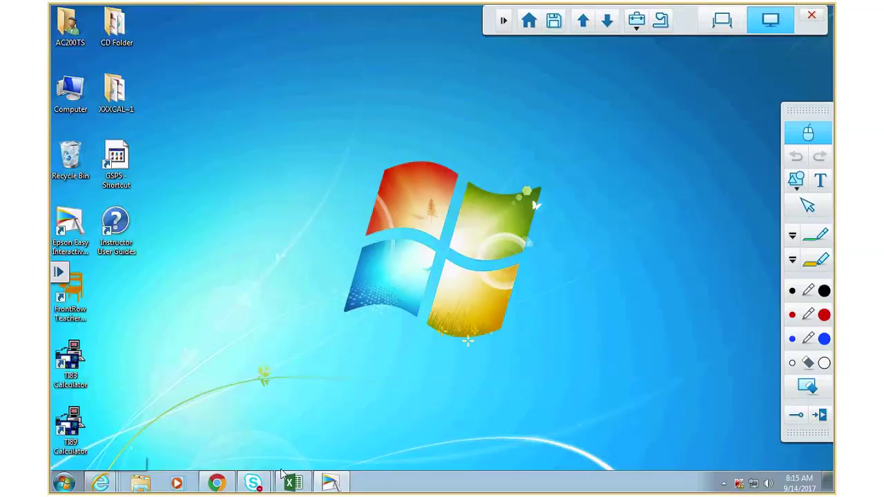
- Switch to the Excel workbook data-9_14_2017-8_13 AM and enable editing
{"action": "left_click", "coordinate": [293, 482]}
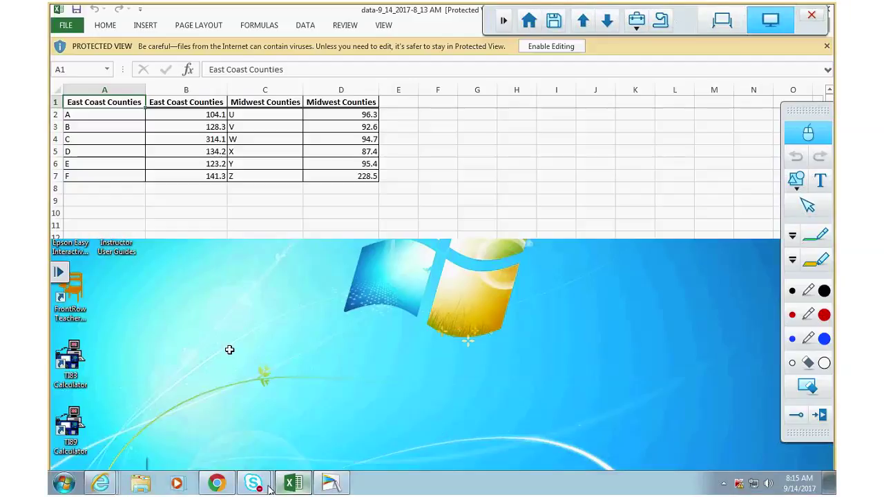
{"action": "left_click", "coordinate": [551, 46]}
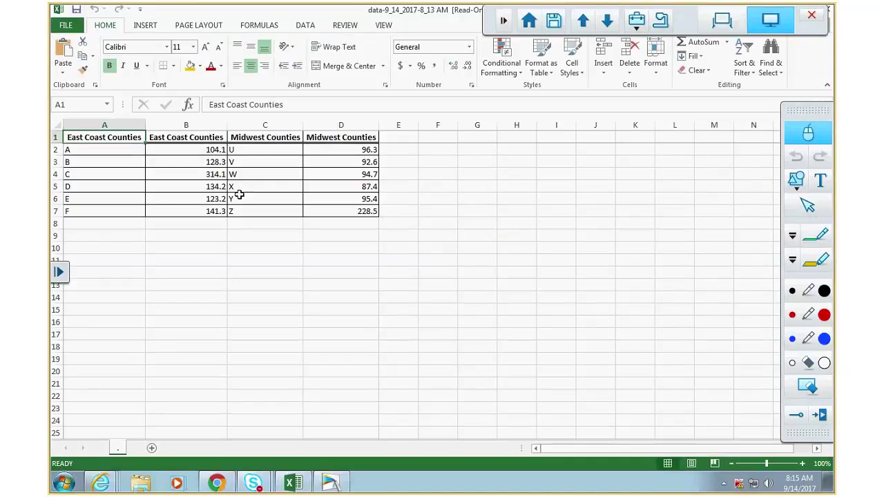
- Move the Midwest Counties data from C1:D7 to the range starting at A18, below the East Coast data
{"action": "left_click_drag", "start_coordinate": [260, 137], "coordinate": [339, 209]}
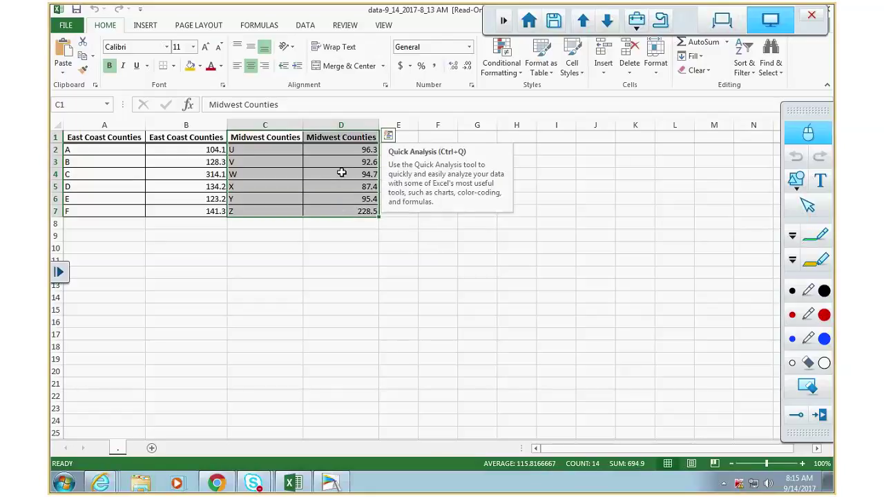
{"action": "right_click", "coordinate": [281, 151]}
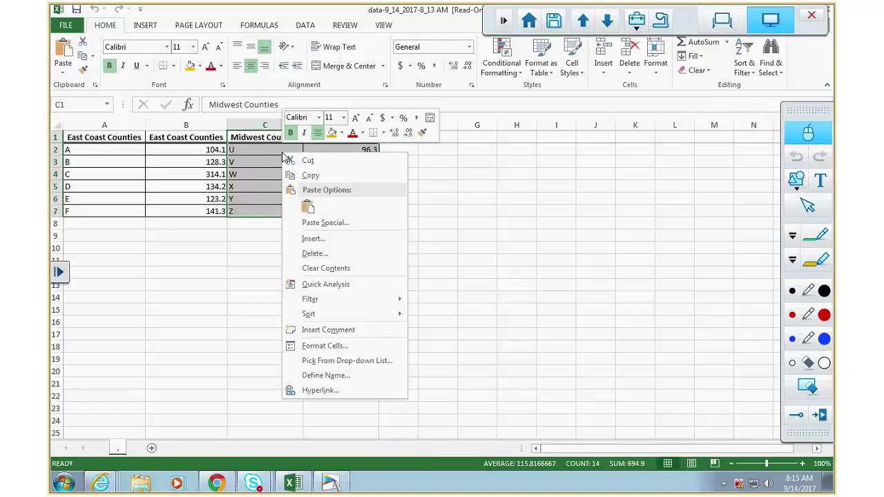
{"action": "left_click", "coordinate": [304, 160]}
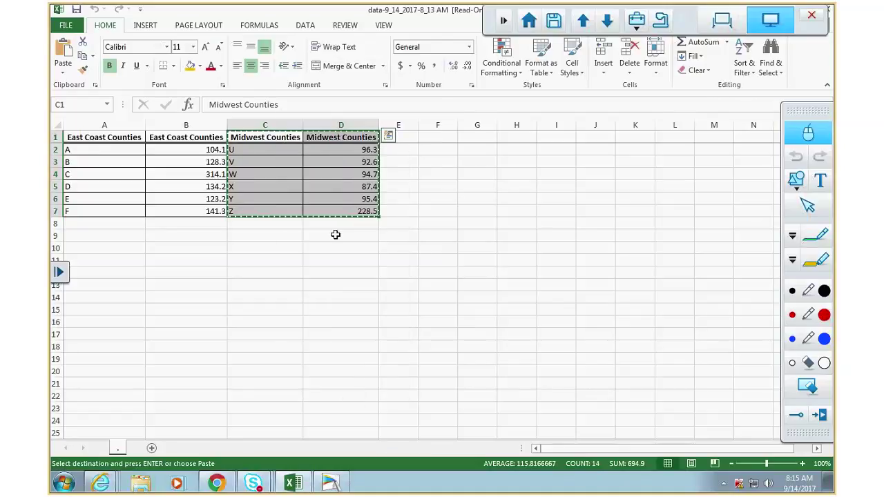
{"action": "left_click", "coordinate": [83, 349]}
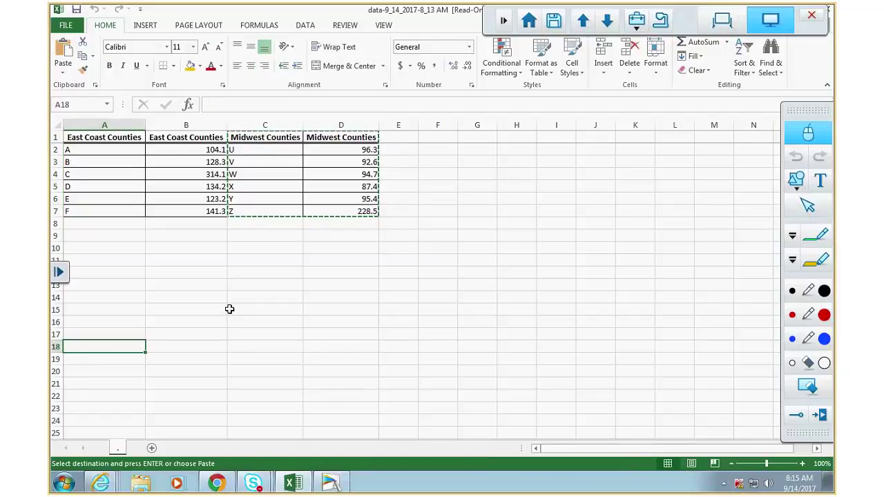
{"action": "key", "text": "ctrl+v"}
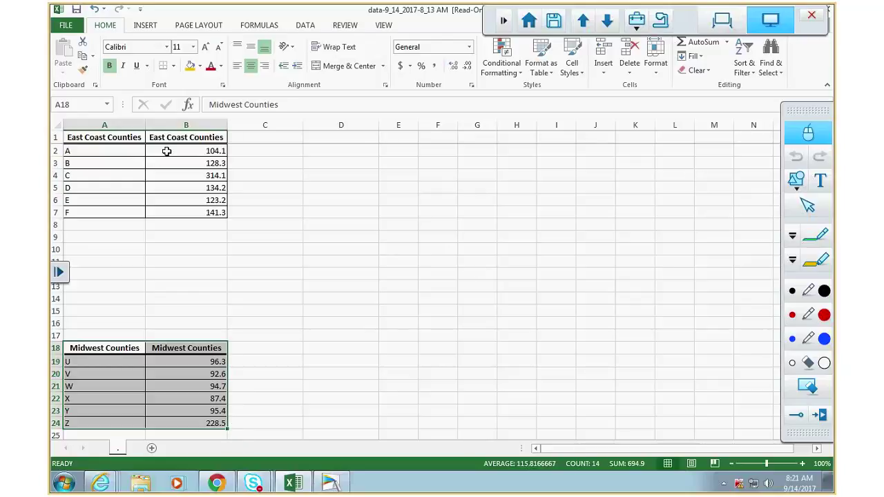
- Sort the East Coast Counties values in B2:B7 from smallest to largest, expanding the selection to include the county letters
{"action": "left_click_drag", "start_coordinate": [166, 151], "coordinate": [173, 212]}
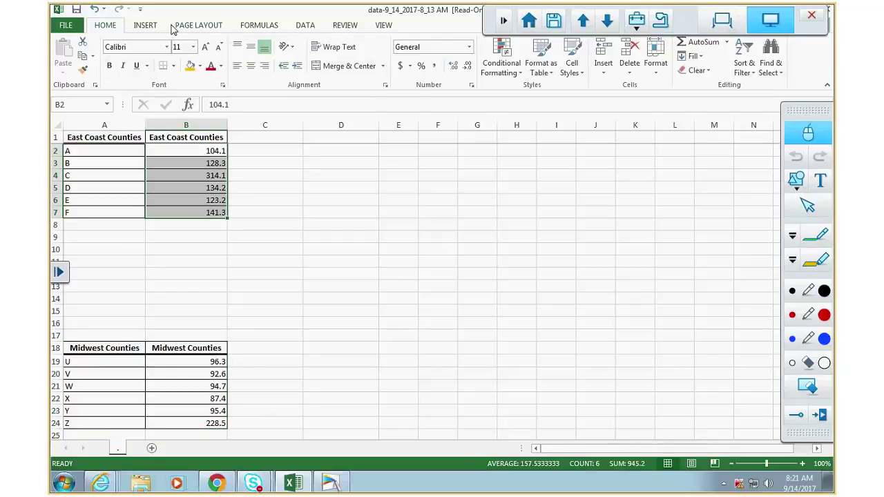
{"action": "left_click", "coordinate": [305, 25]}
{"action": "left_click", "coordinate": [323, 47]}
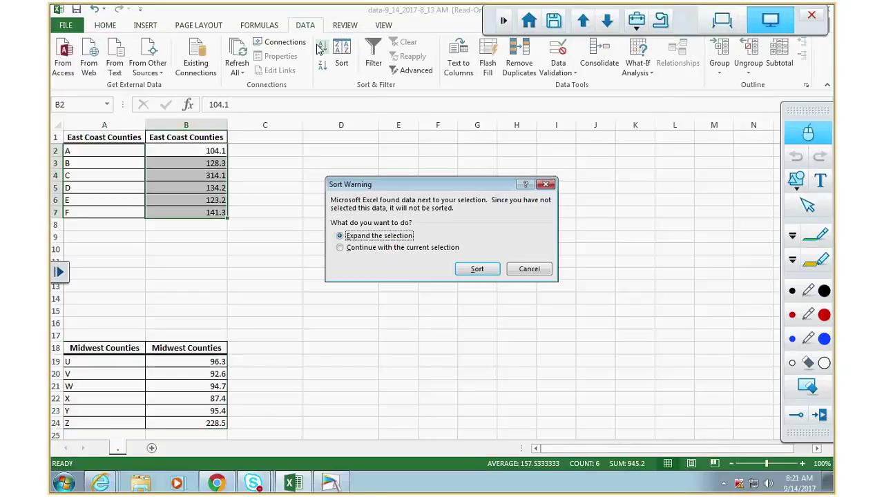
{"action": "left_click", "coordinate": [476, 269]}
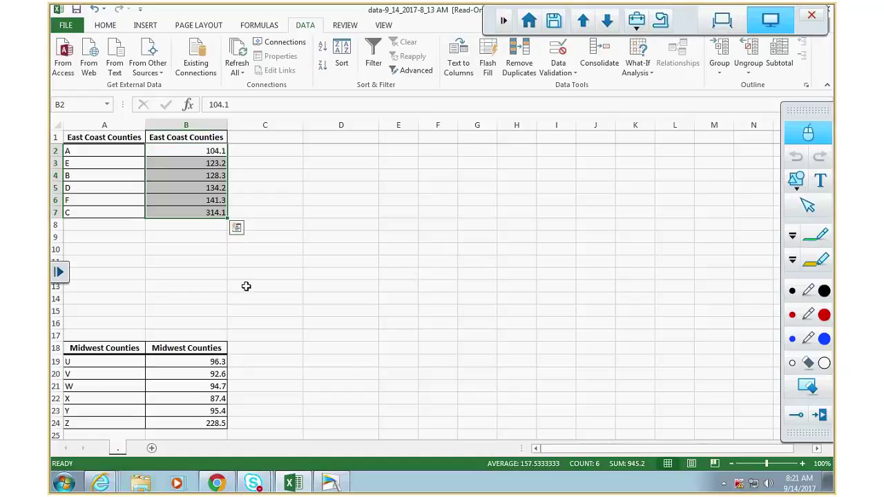
- Sort the Midwest Counties values in B19:B24 in ascending order, expanding the selection to the adjacent county letters
{"action": "scroll", "coordinate": [207, 269], "scroll_direction": "down", "scroll_amount": 3}
{"action": "left_click_drag", "start_coordinate": [177, 250], "coordinate": [185, 311]}
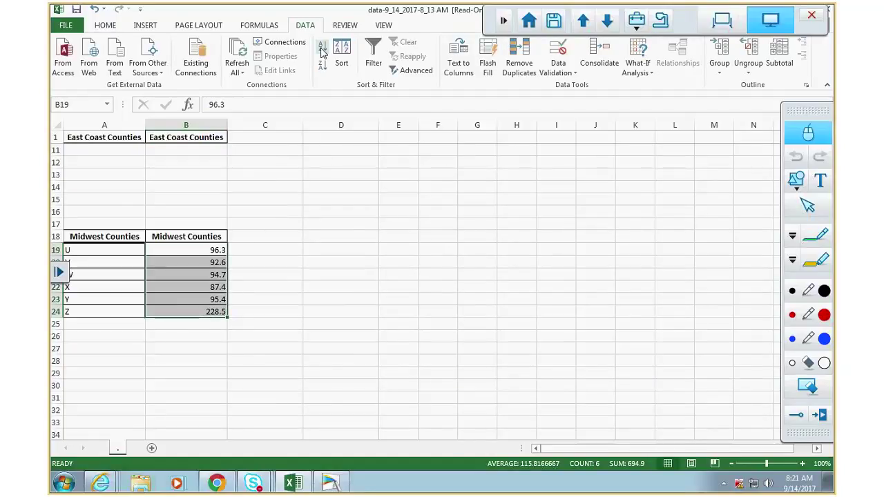
{"action": "left_click", "coordinate": [322, 51]}
{"action": "left_click", "coordinate": [475, 269]}
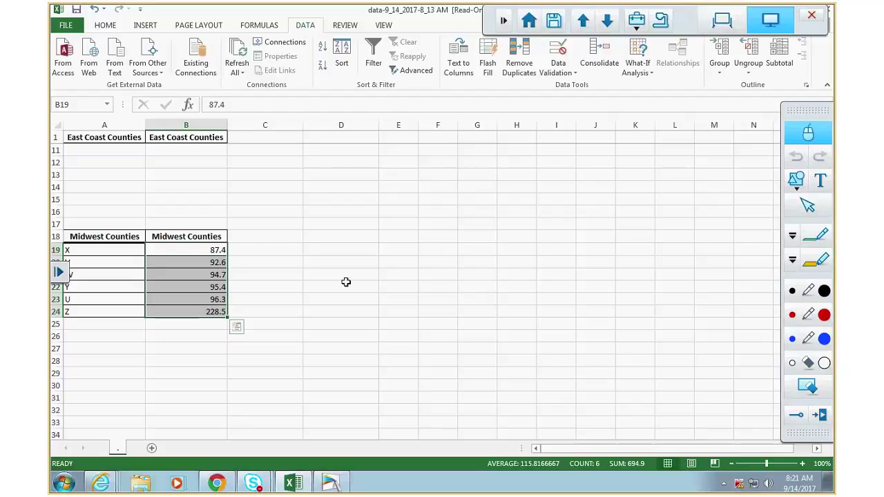
{"action": "scroll", "coordinate": [345, 281], "scroll_direction": "up", "scroll_amount": 3}
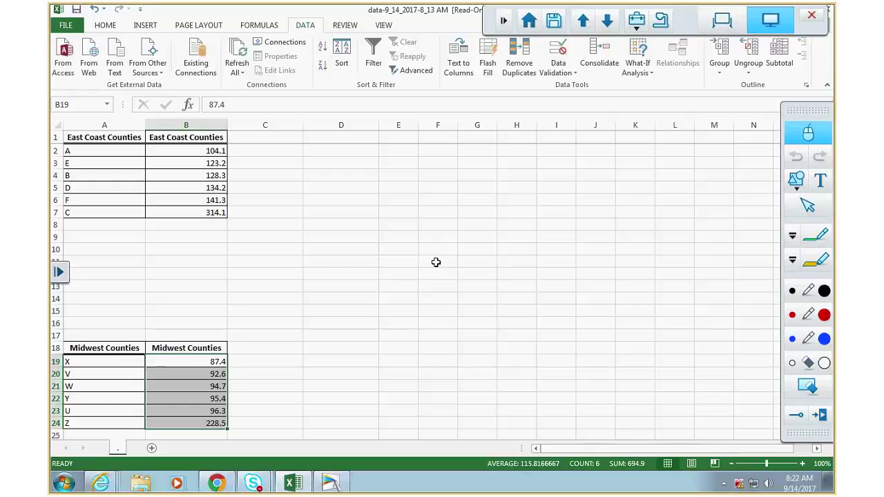
- Enter the labels "mean=", "median=", "mode=" and "range=" in cells I2 to I5
{"action": "left_click", "coordinate": [549, 150]}
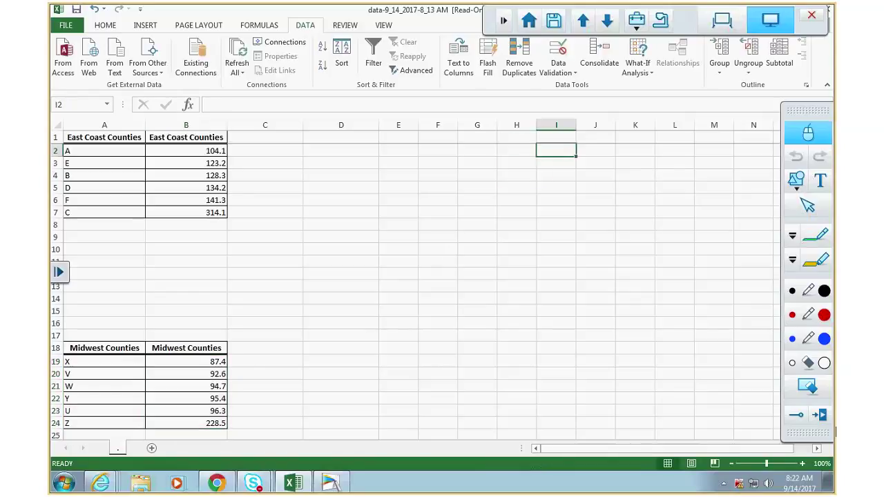
{"action": "type", "text": "mean="}
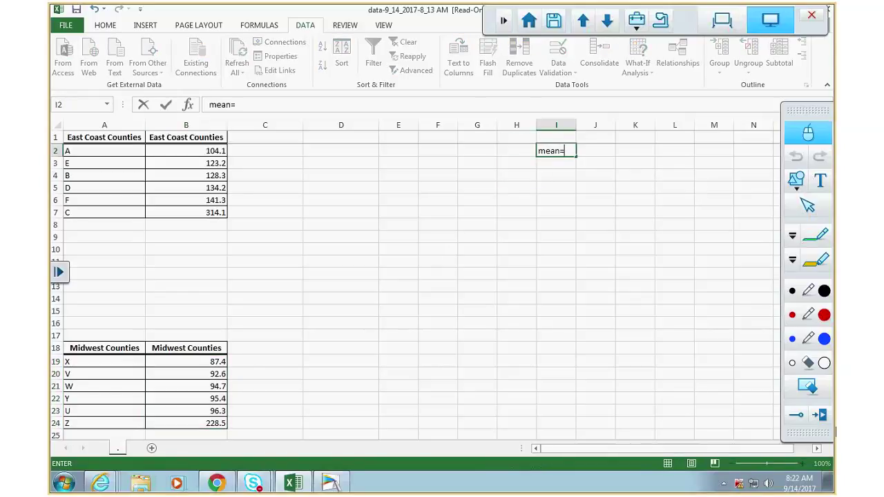
{"action": "key", "text": "Return"}
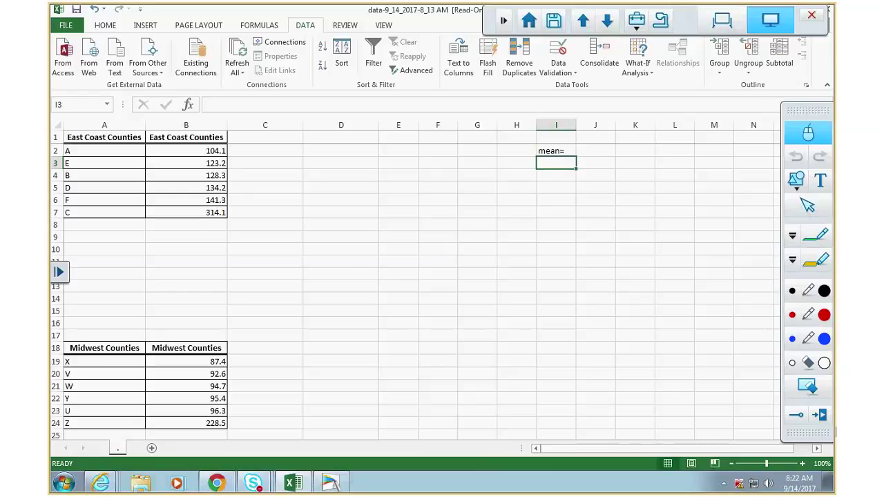
{"action": "type", "text": "median="}
{"action": "key", "text": "Return"}
{"action": "type", "text": "m"}
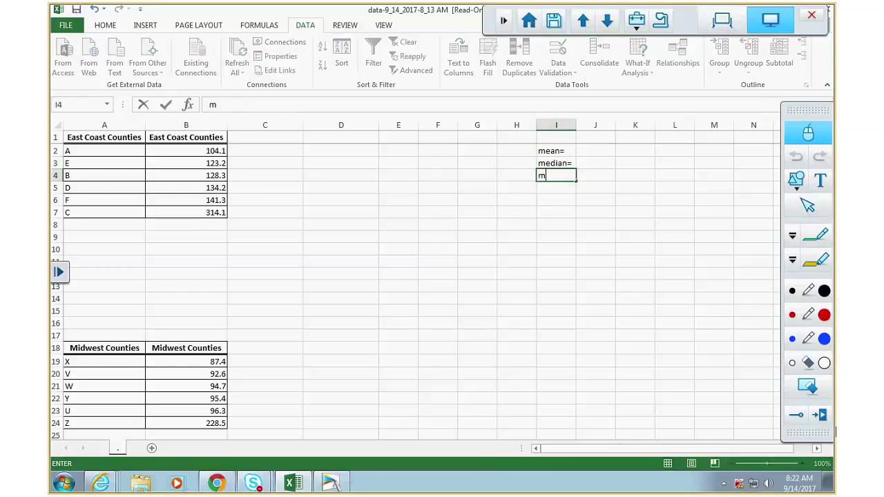
{"action": "type", "text": "ode="}
{"action": "key", "text": "Return"}
{"action": "type", "text": "range="}
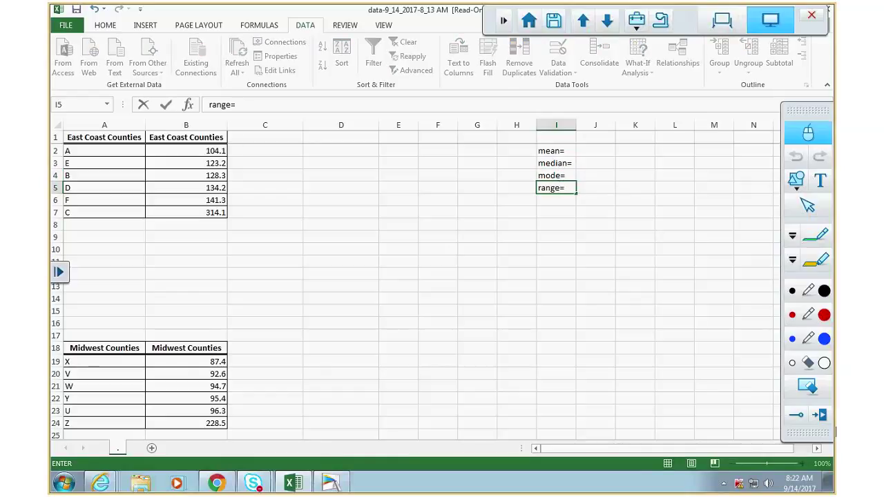
{"action": "key", "text": "Return"}
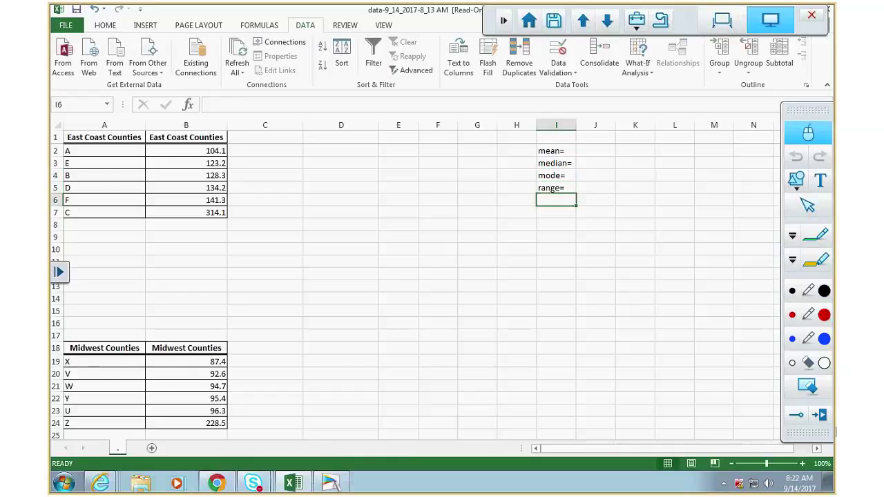
- Add the labels "midrange=", "var=" and "sd=" in I6 to I8, and widen column I to fit them
{"action": "type", "text": "mid"}
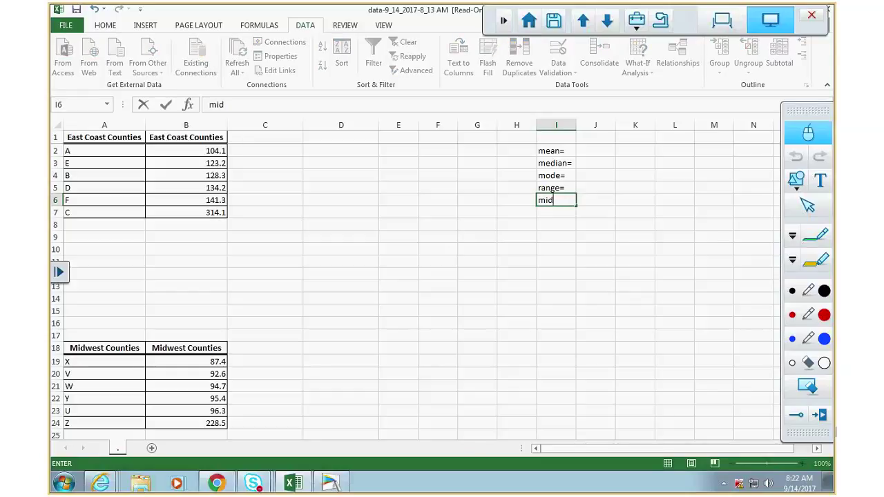
{"action": "type", "text": "range="}
{"action": "key", "text": "Return"}
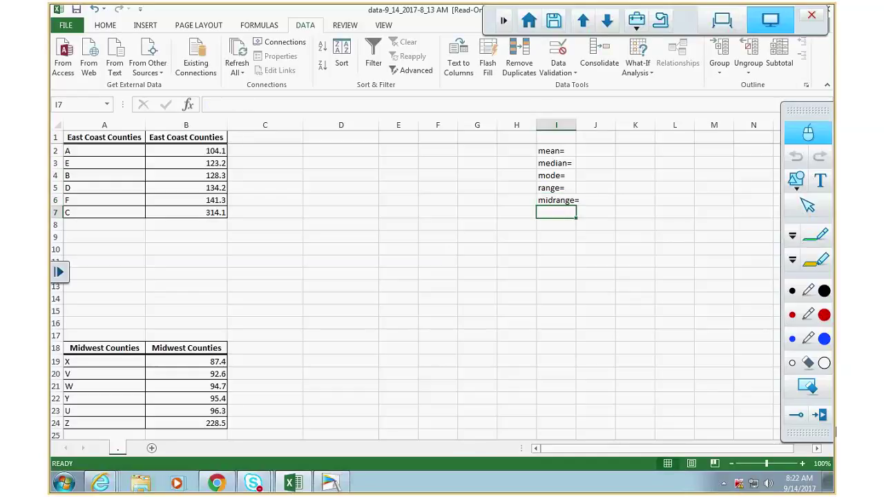
{"action": "type", "text": "var="}
{"action": "key", "text": "Return"}
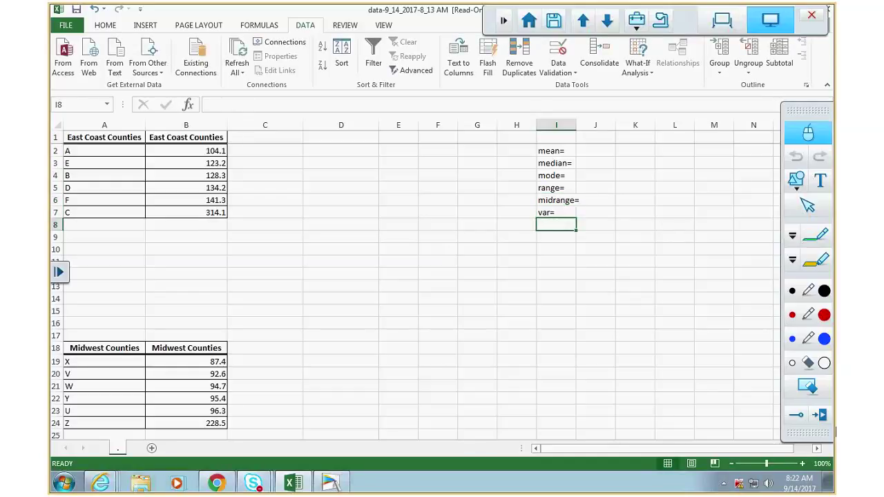
{"action": "type", "text": "sd="}
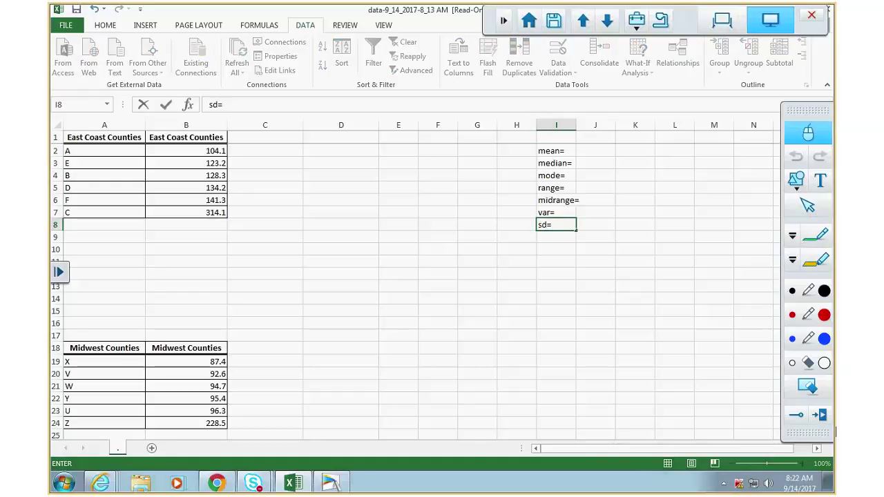
{"action": "key", "text": "Return"}
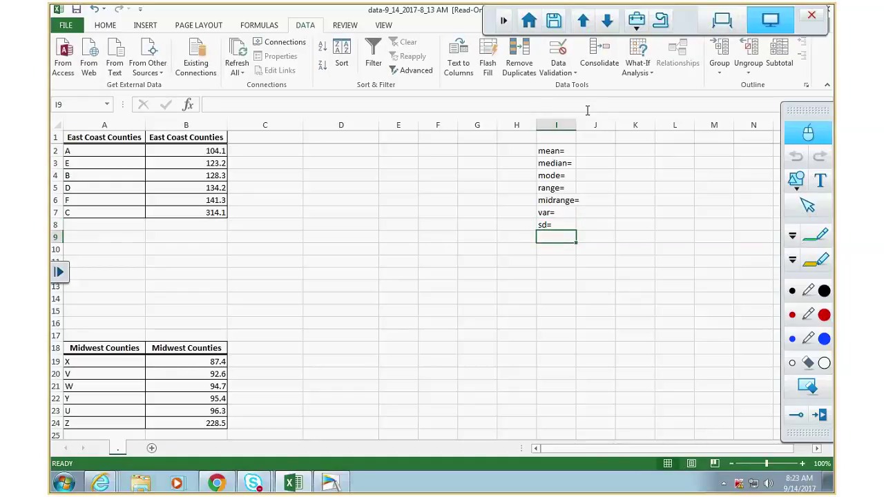
{"action": "left_click_drag", "start_coordinate": [576, 122], "coordinate": [587, 122]}
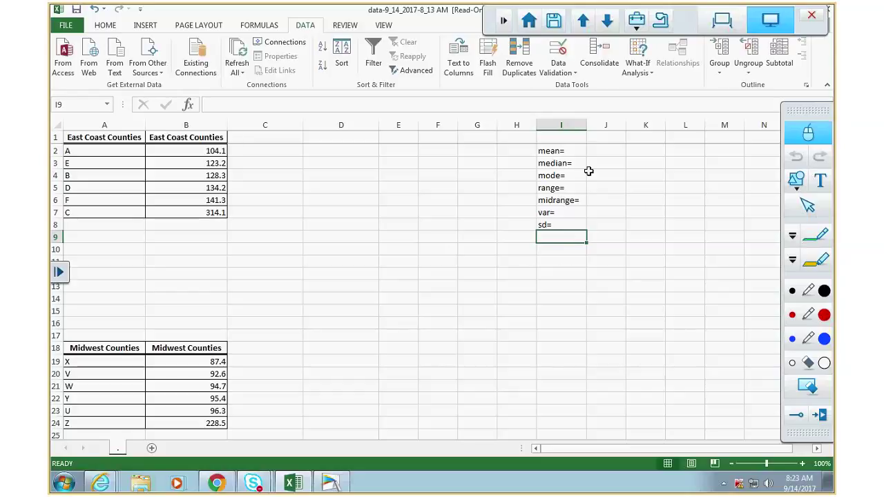
- Collapse the floating interactive toolbar and move it down over empty cells, clear of the ribbon
{"action": "left_click", "coordinate": [603, 153]}
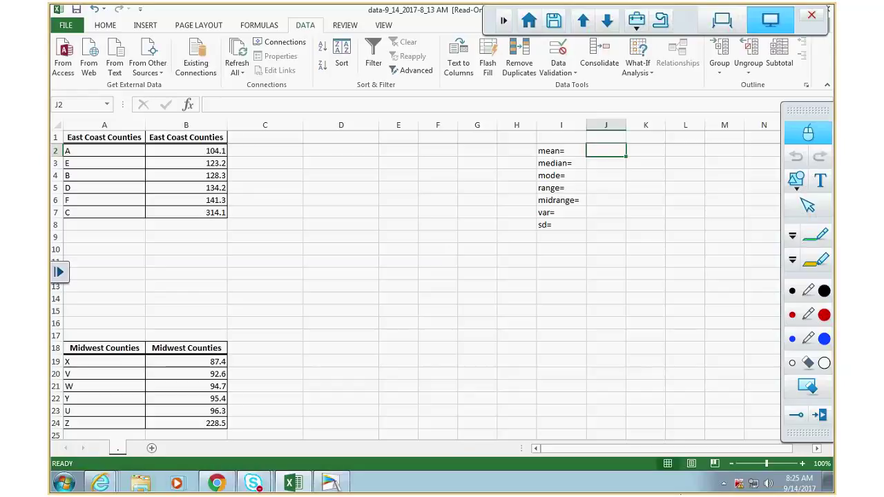
{"action": "mouse_move", "coordinate": [782, 18]}
{"action": "left_click", "coordinate": [505, 21]}
{"action": "left_click", "coordinate": [530, 39]}
{"action": "left_click_drag", "start_coordinate": [558, 29], "coordinate": [639, 436]}
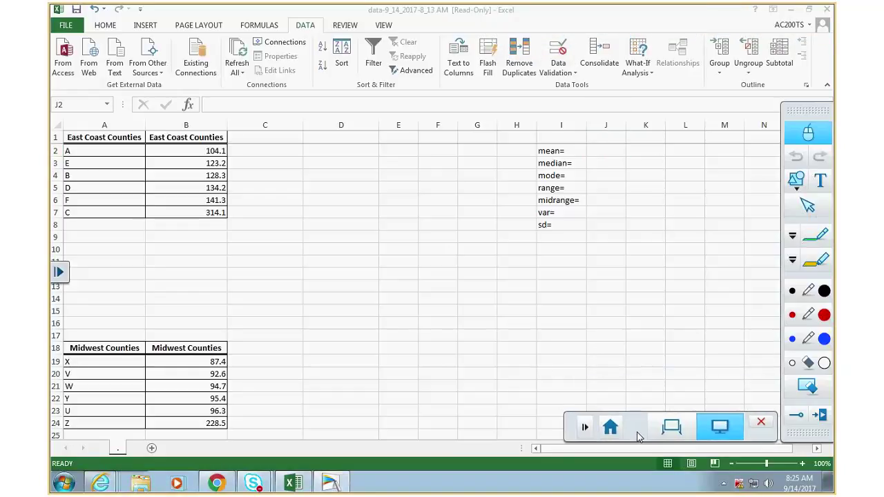
- Calculate the East Coast mean in J2 with the formula =SUM(B2:B7)/6
{"action": "left_click", "coordinate": [602, 152]}
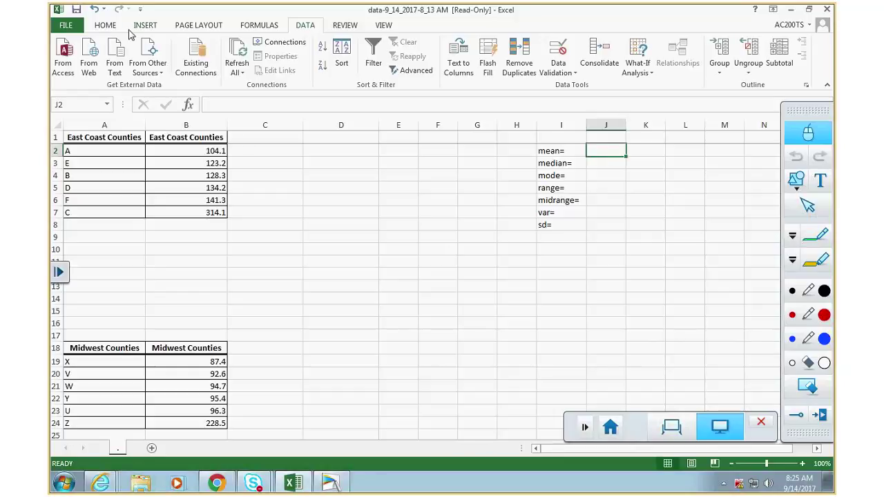
{"action": "left_click", "coordinate": [105, 26]}
{"action": "left_click", "coordinate": [705, 44]}
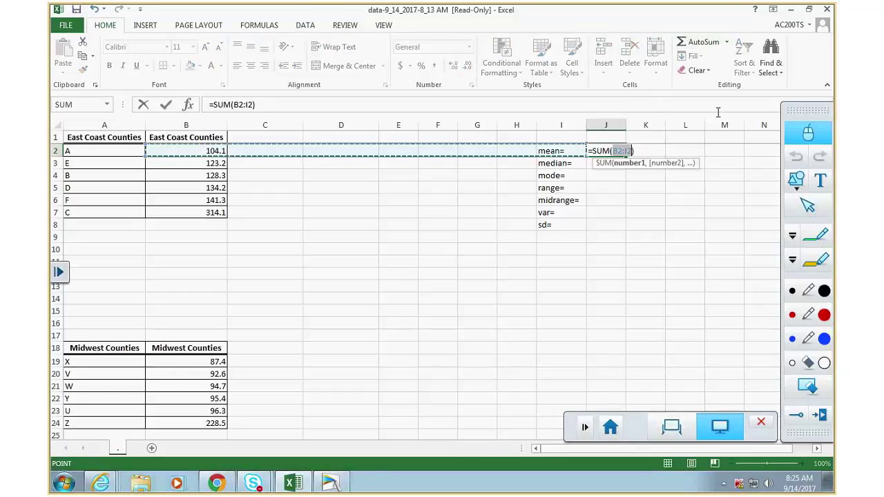
{"action": "left_click", "coordinate": [176, 151]}
{"action": "left_click_drag", "start_coordinate": [177, 152], "coordinate": [181, 212]}
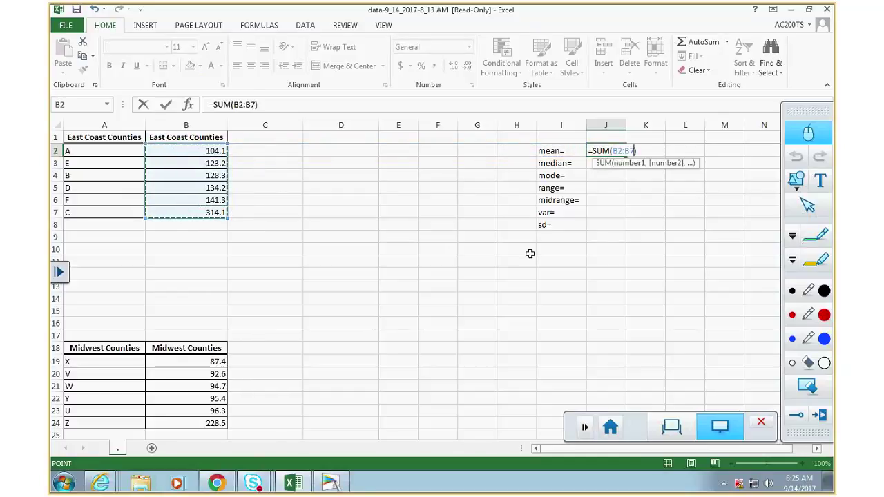
{"action": "key", "text": "F2"}
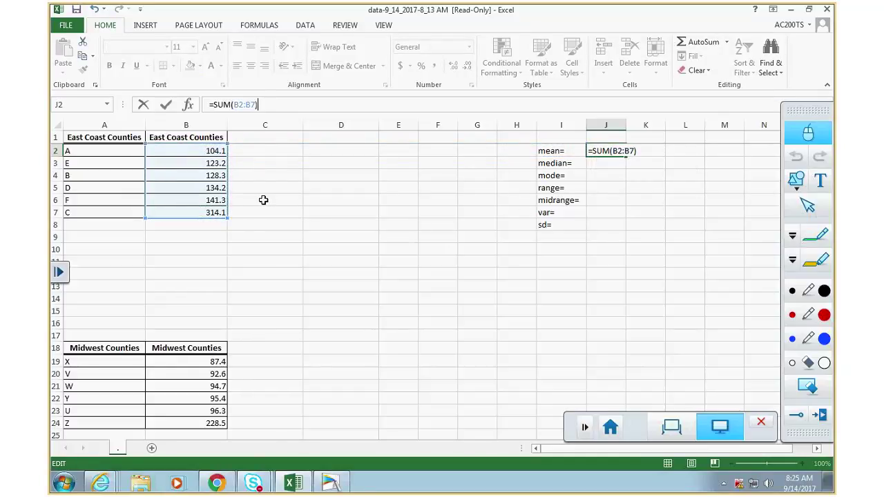
{"action": "type", "text": "/6"}
{"action": "key", "text": "Return"}
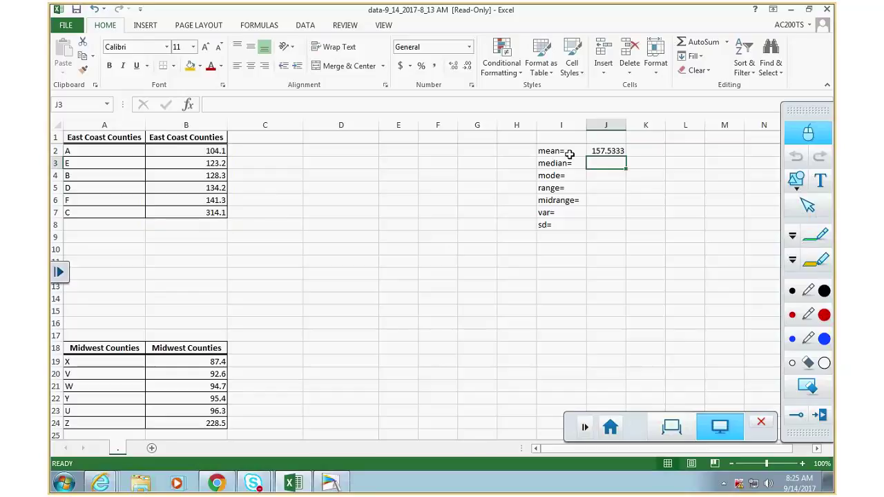
- Fill the two middle East Coast values in B4:B5 and the median result cell J3 with gold
{"action": "left_click_drag", "start_coordinate": [213, 175], "coordinate": [210, 187]}
{"action": "left_click", "coordinate": [190, 65]}
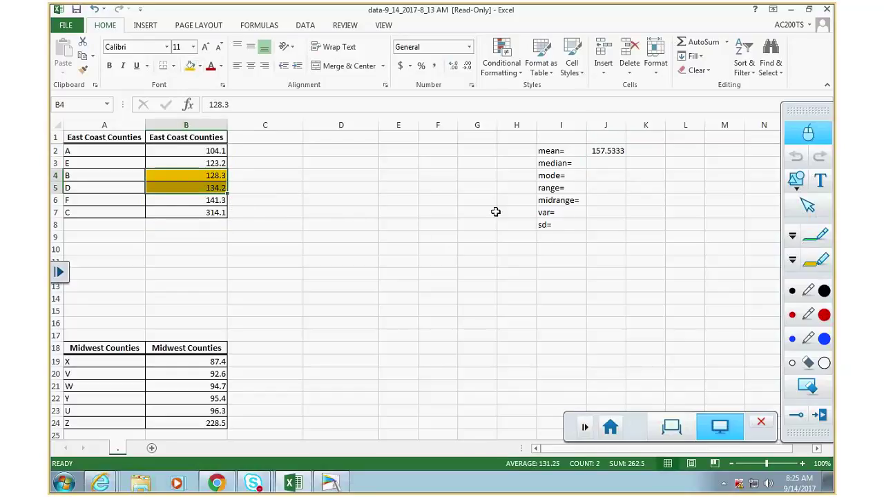
{"action": "left_click", "coordinate": [605, 163]}
{"action": "left_click", "coordinate": [194, 67]}
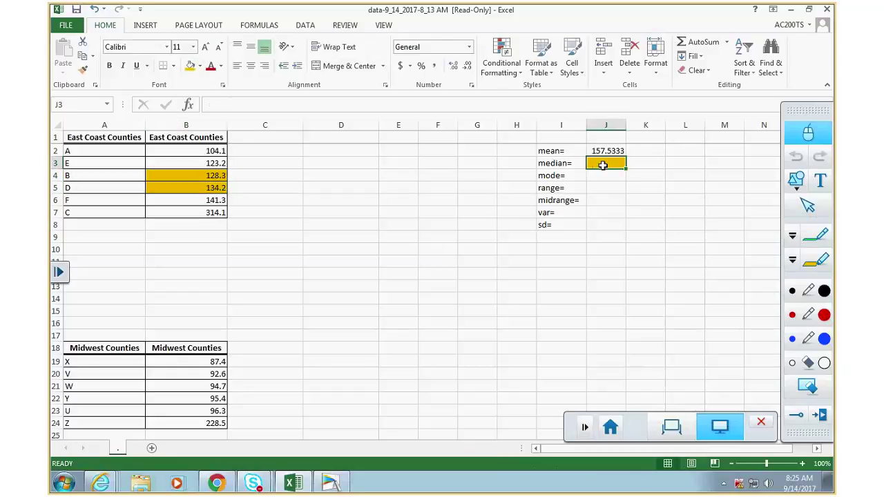
- Calculate the East Coast median in J3 with the formula =(B4+B5)/2
{"action": "type", "text": "=("}
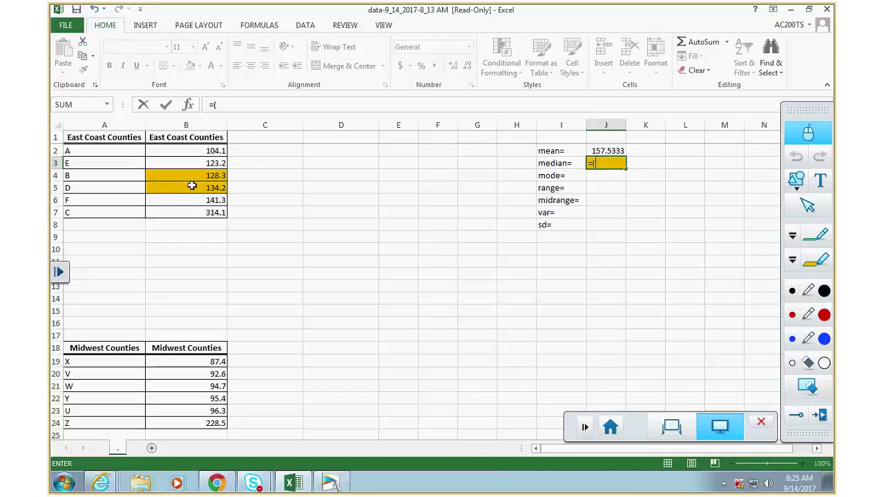
{"action": "left_click", "coordinate": [200, 174]}
{"action": "type", "text": "+"}
{"action": "left_click", "coordinate": [190, 188]}
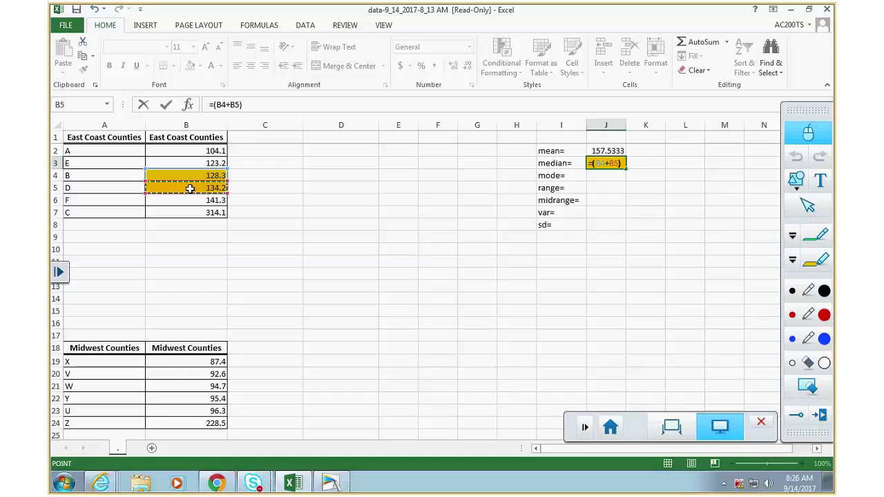
{"action": "type", "text": ")/2"}
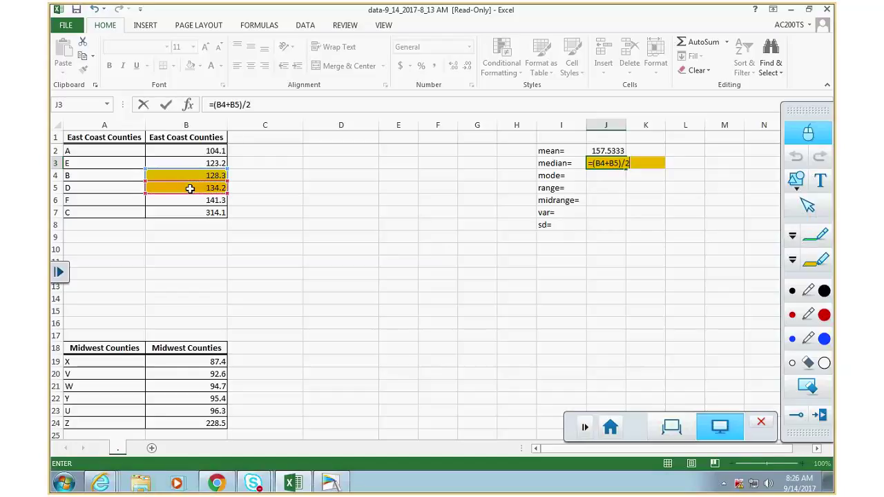
{"action": "key", "text": "Return"}
- Enter "n/a" as the East Coast mode in J4
{"action": "type", "text": "n"}
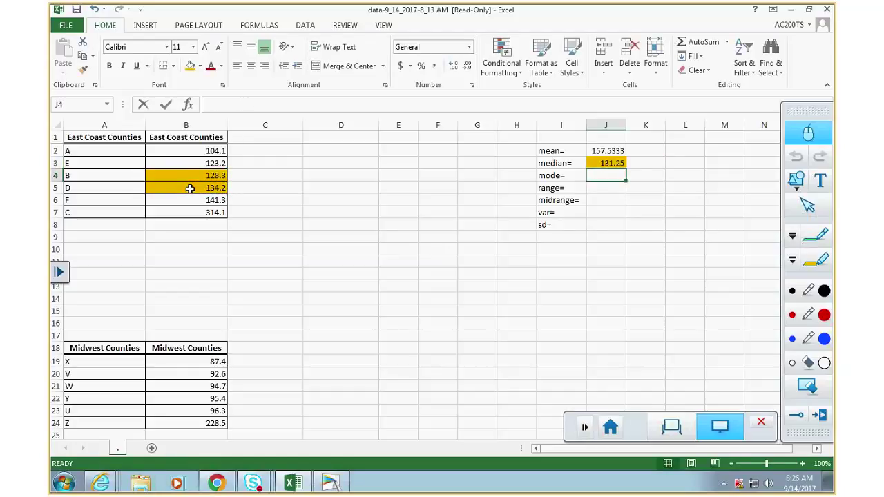
{"action": "type", "text": "/a"}
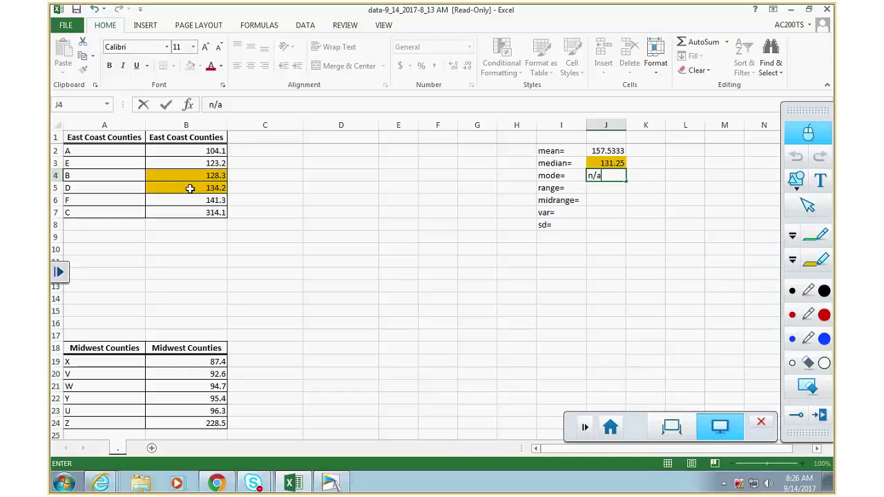
{"action": "key", "text": "Return"}
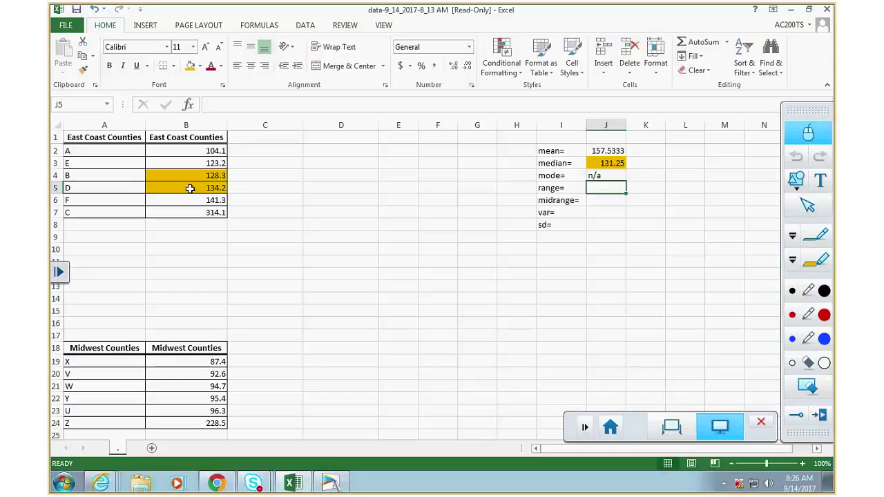
- Calculate the East Coast range in J5 with the formula =B7-B2
{"action": "type", "text": "="}
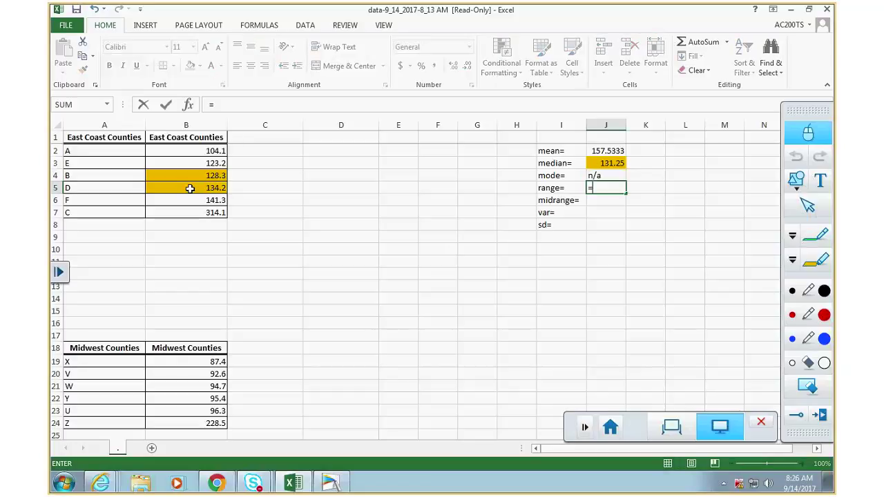
{"action": "left_click", "coordinate": [176, 209]}
{"action": "type", "text": "-"}
{"action": "left_click", "coordinate": [195, 152]}
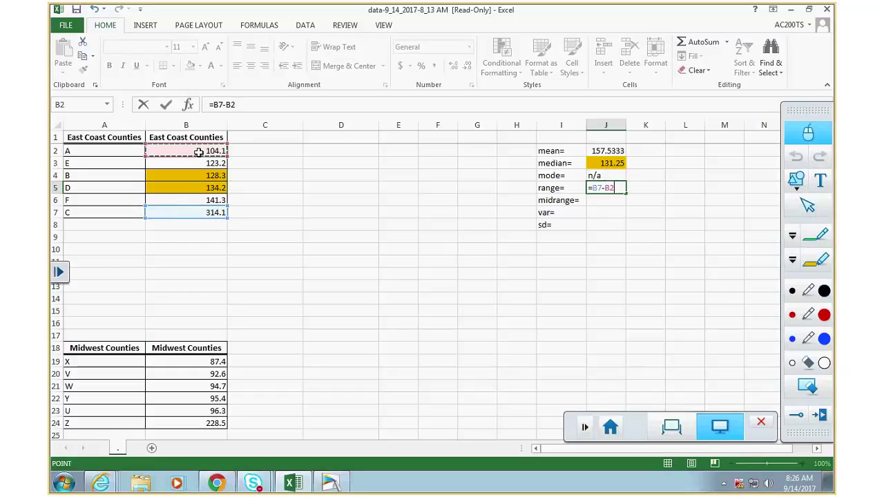
{"action": "key", "text": "Return"}
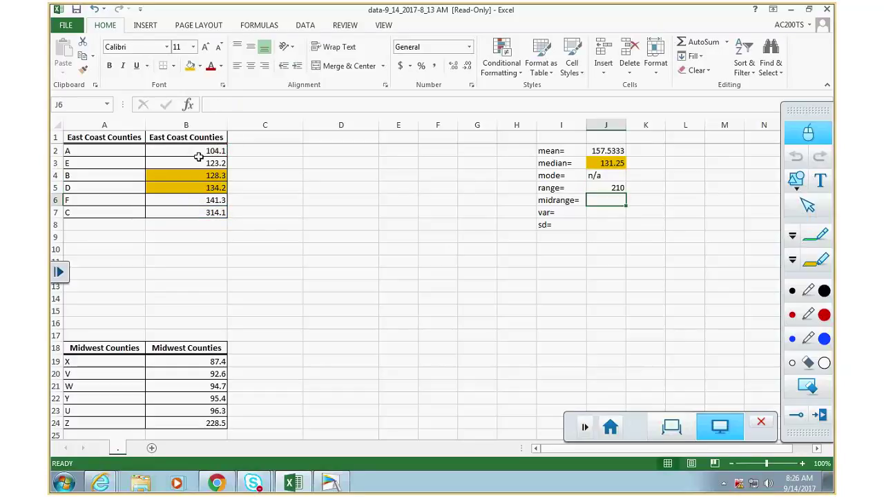
- Calculate the East Coast midrange in J6 with the formula =(B7+B2)/2
{"action": "type", "text": "=("}
{"action": "left_click", "coordinate": [203, 214]}
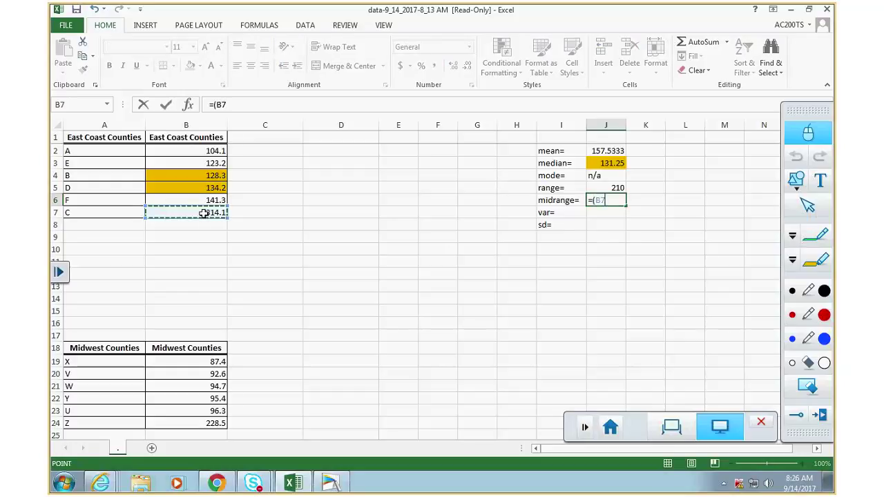
{"action": "type", "text": "+"}
{"action": "left_click", "coordinate": [202, 151]}
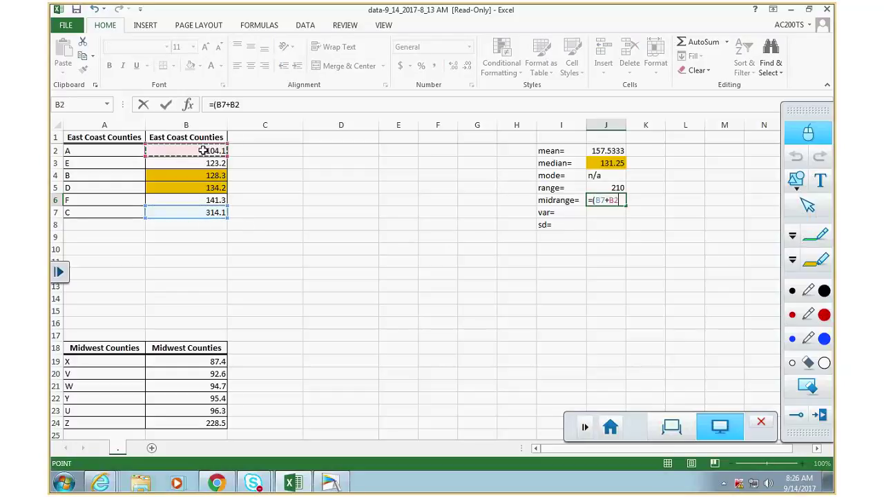
{"action": "type", "text": ")/2"}
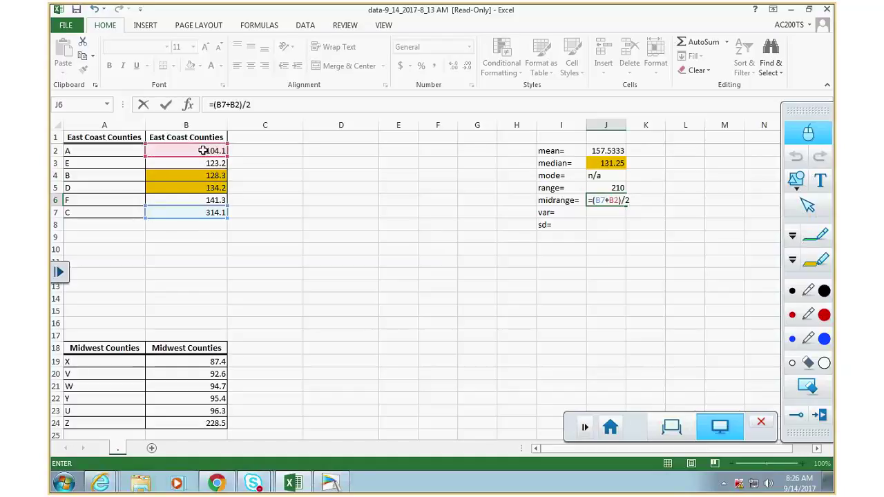
{"action": "key", "text": "Return"}
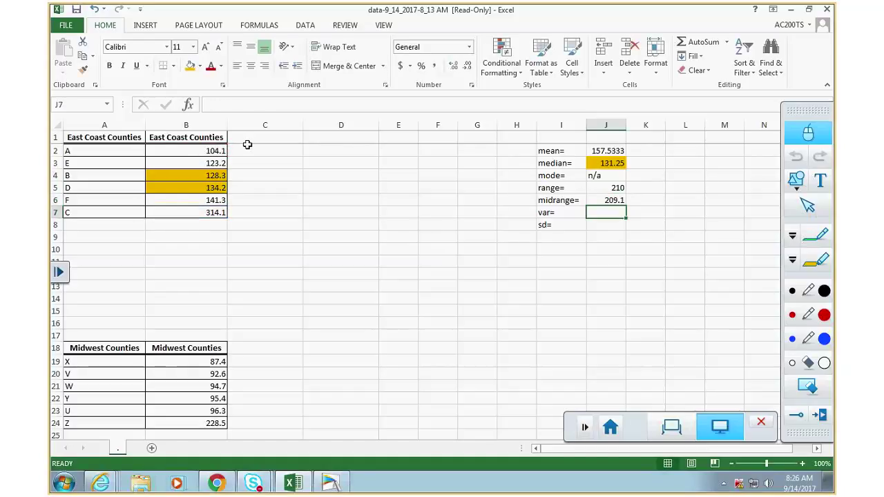
- Add the column headings "x-xbar" in C1 and "(x-xbar)^2" in D1
{"action": "left_click", "coordinate": [270, 137]}
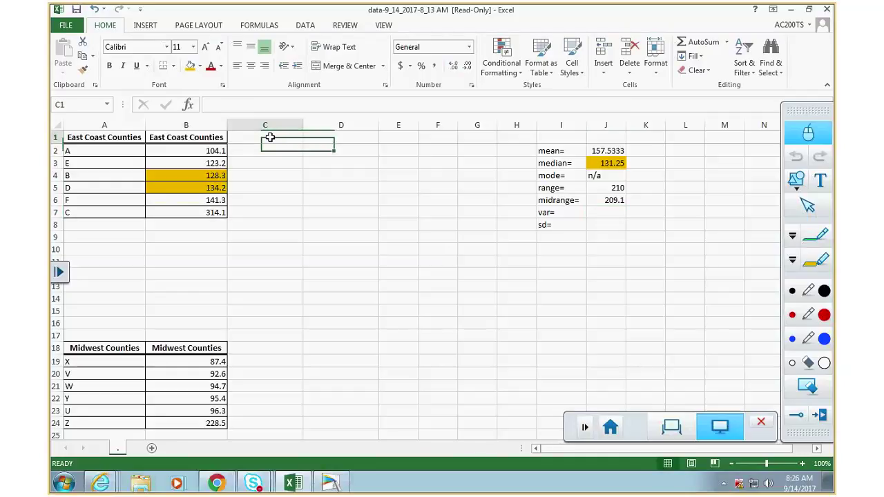
{"action": "type", "text": "x-xbar"}
{"action": "key", "text": "Tab"}
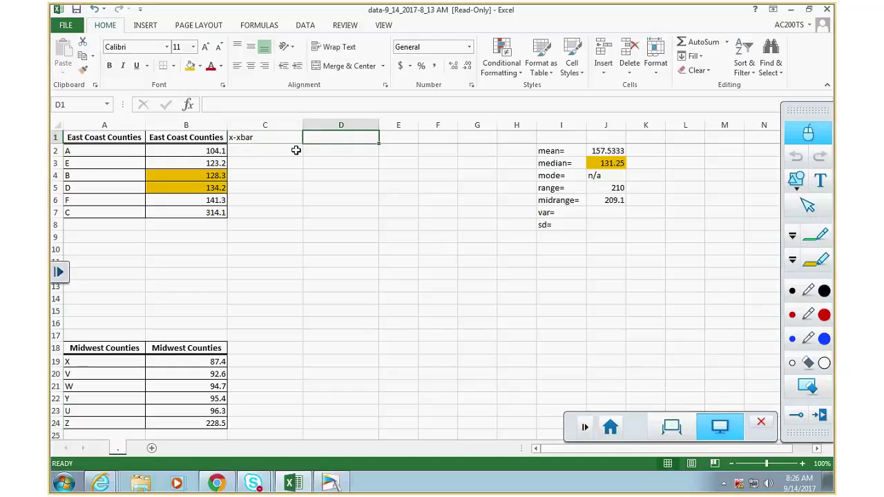
{"action": "type", "text": "("}
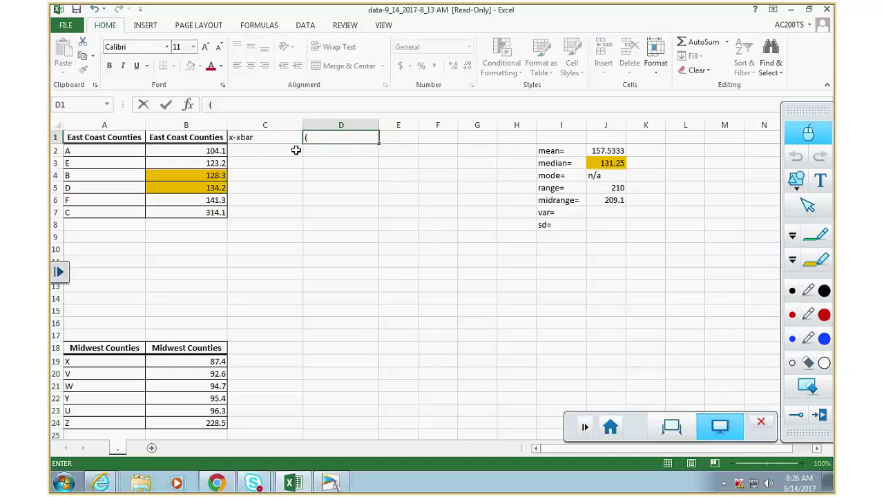
{"action": "type", "text": "x-xbar)^2"}
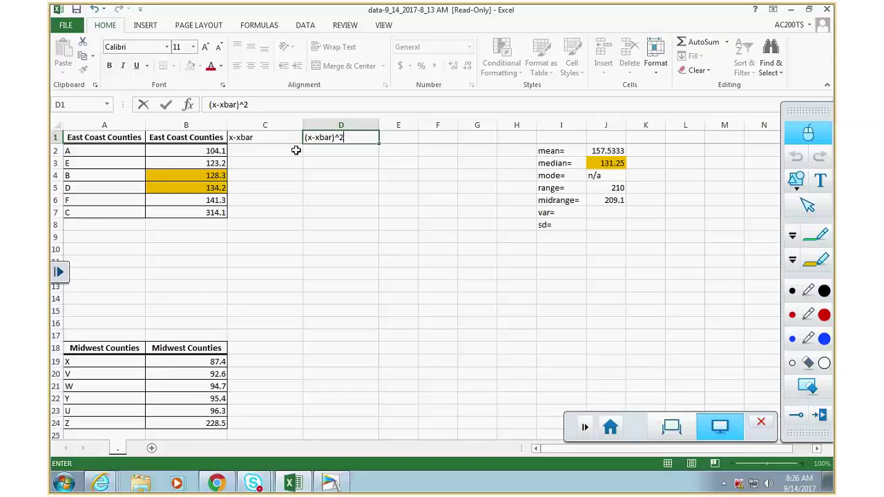
{"action": "key", "text": "Return"}
- Compute each East Coast value's deviation from the mean in C2:C7, filling down the formula =B2-$J$2
{"action": "left_click", "coordinate": [296, 151]}
{"action": "type", "text": "="}
{"action": "left_click", "coordinate": [207, 151]}
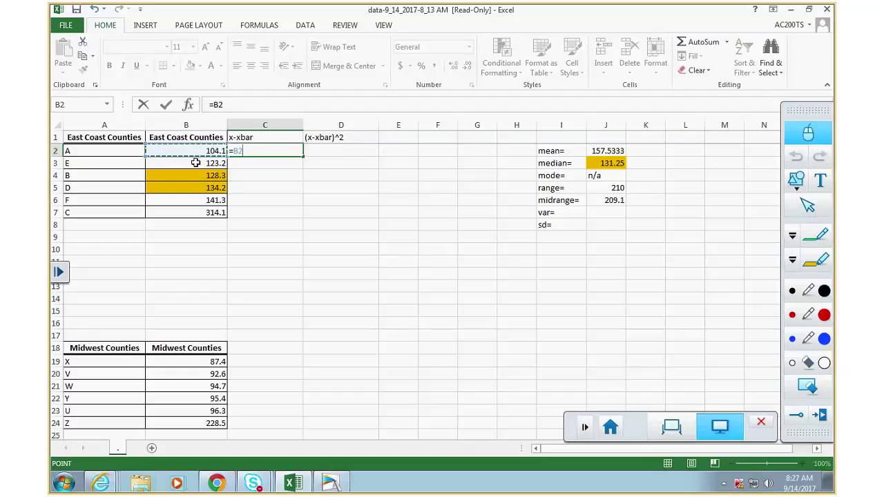
{"action": "type", "text": "-"}
{"action": "left_click", "coordinate": [598, 150]}
{"action": "key", "text": "F4"}
{"action": "key", "text": "ctrl+Return"}
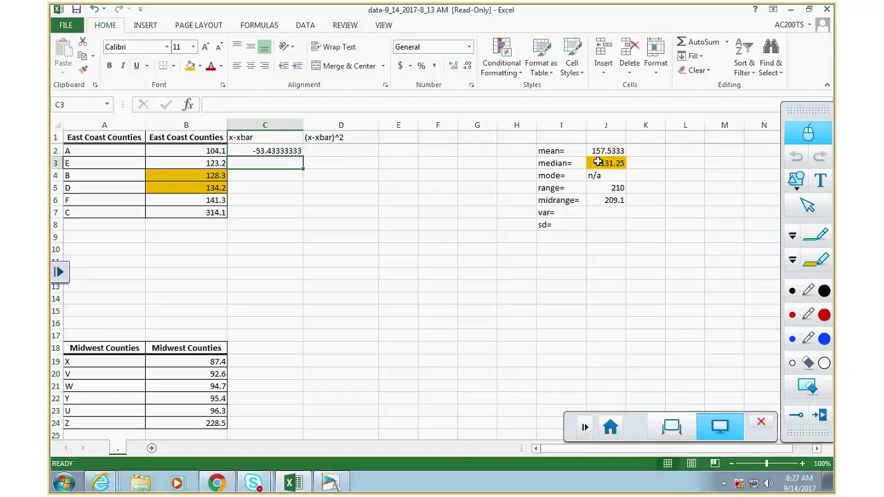
{"action": "left_click_drag", "start_coordinate": [302, 156], "coordinate": [298, 222]}
- Square the deviations in D2:D7 by entering =C2^2 in D2 and filling it down
{"action": "left_click", "coordinate": [338, 154]}
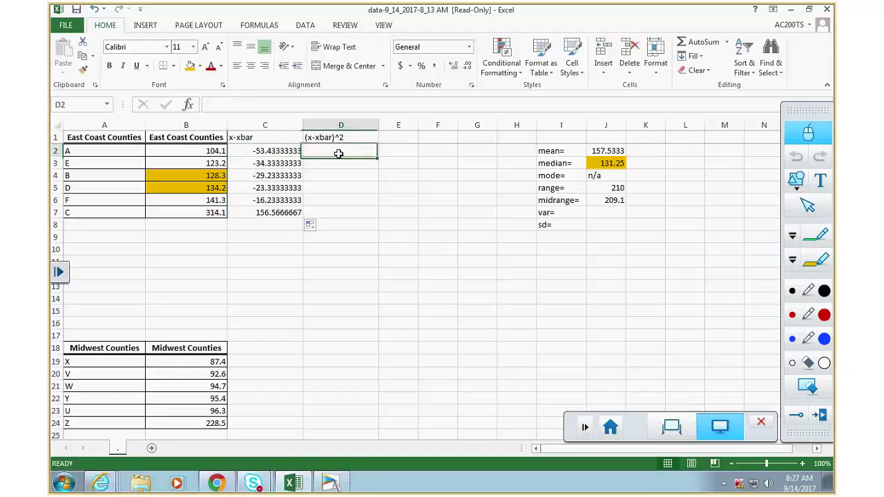
{"action": "type", "text": "="}
{"action": "left_click", "coordinate": [276, 152]}
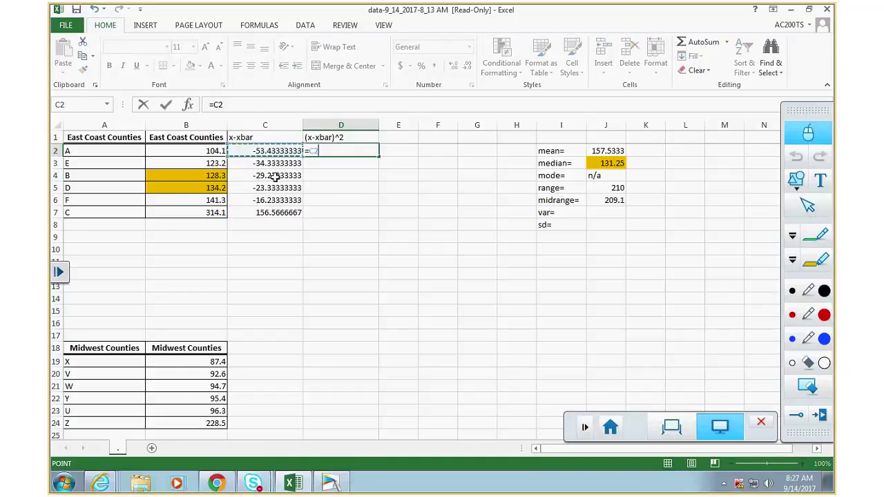
{"action": "type", "text": "^"}
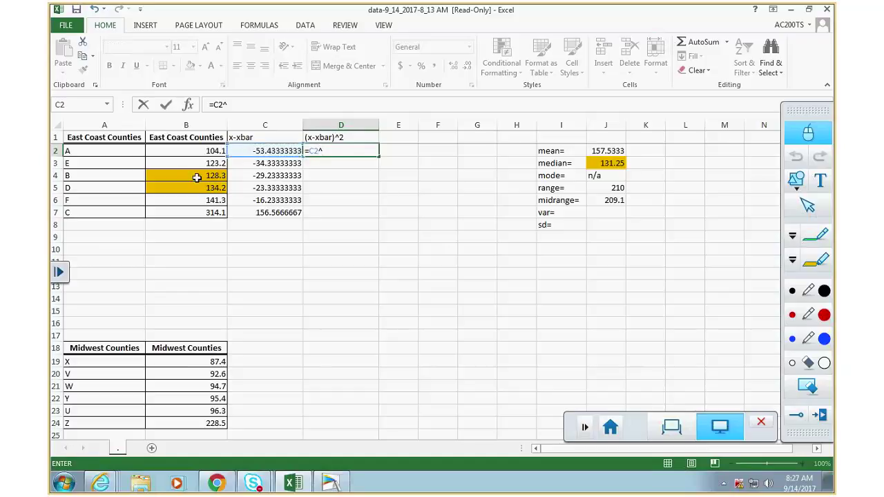
{"action": "type", "text": "2"}
{"action": "key", "text": "Return"}
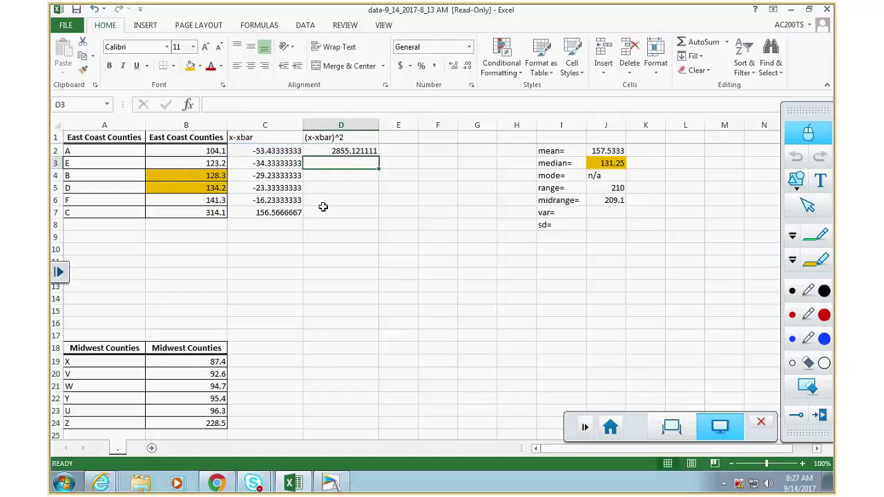
{"action": "left_click", "coordinate": [346, 152]}
{"action": "left_click_drag", "start_coordinate": [377, 157], "coordinate": [376, 220]}
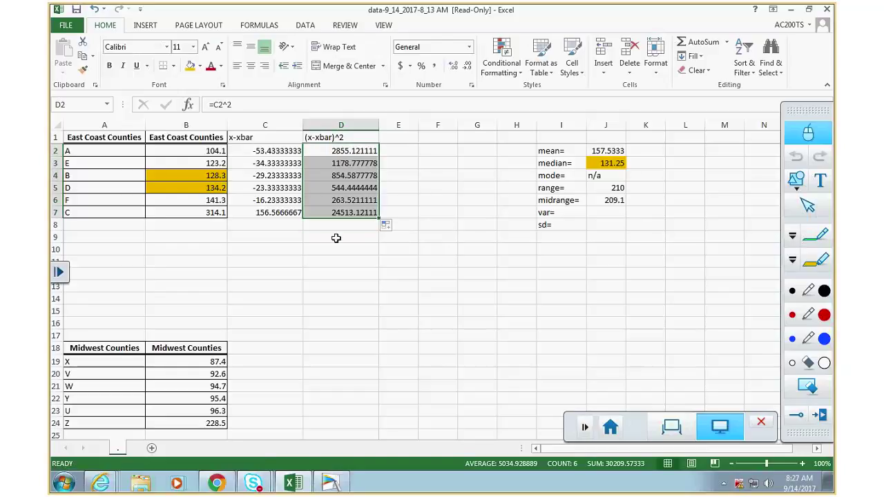
- Total the squared deviations in D9 with the formula =SUM(D2:D7)
{"action": "left_click", "coordinate": [341, 240]}
{"action": "left_click", "coordinate": [700, 42]}
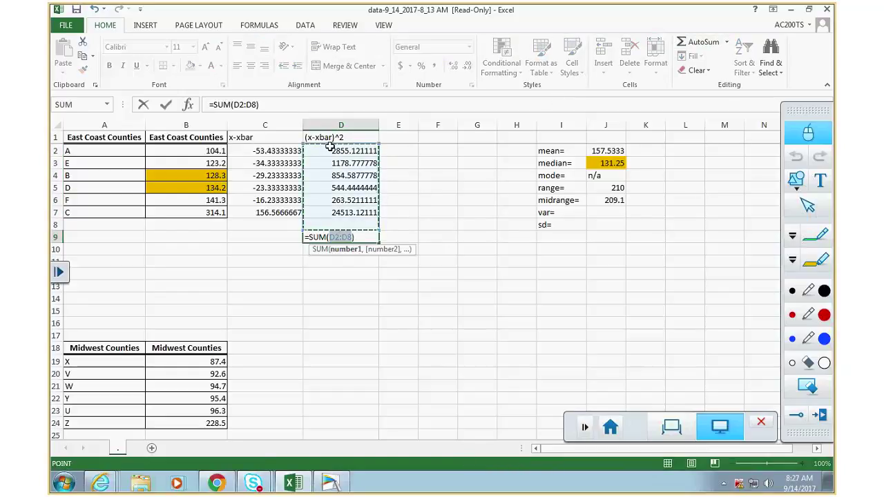
{"action": "left_click_drag", "start_coordinate": [333, 148], "coordinate": [345, 214]}
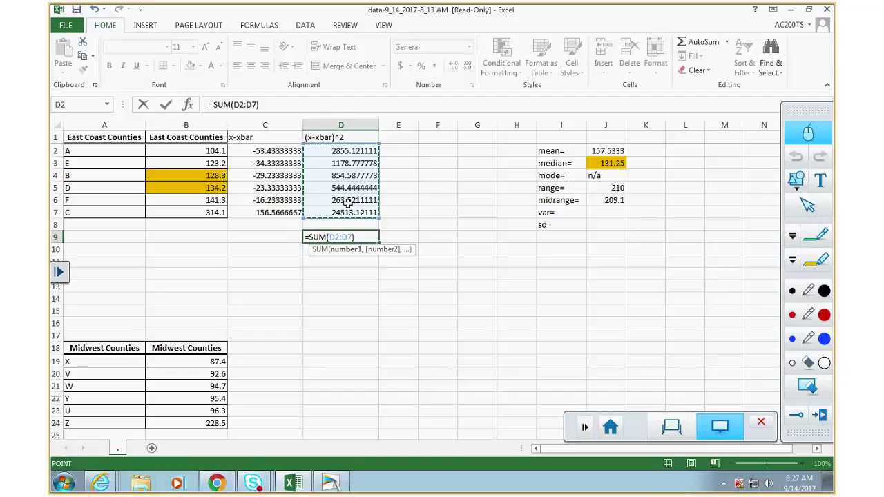
{"action": "key", "text": "Return"}
- Calculate the East Coast variance in J7 with the formula =D9/5
{"action": "left_click", "coordinate": [606, 212]}
{"action": "type", "text": "="}
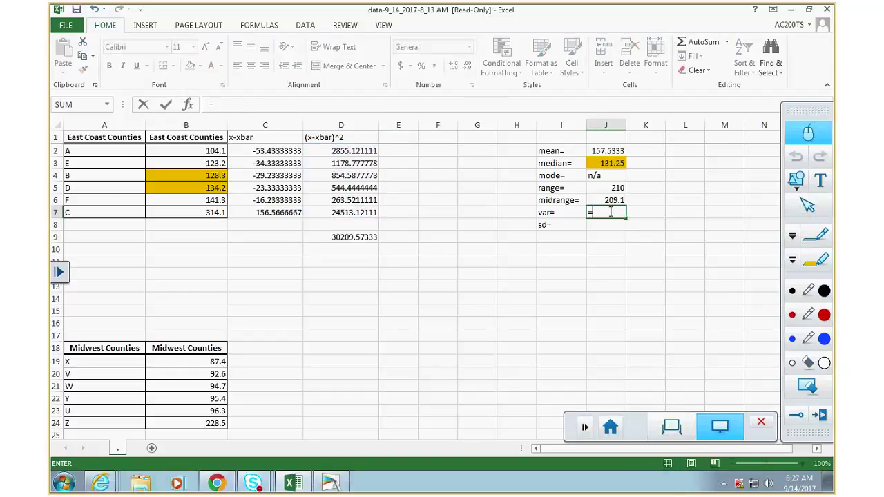
{"action": "left_click", "coordinate": [339, 236]}
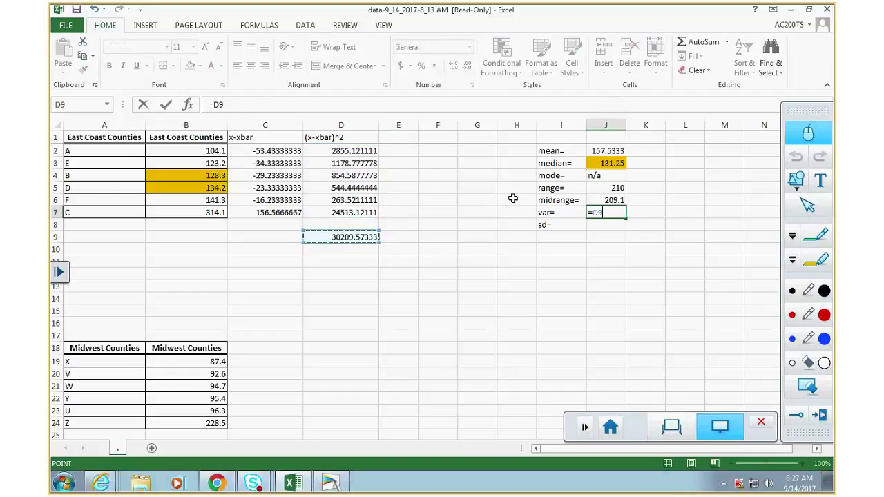
{"action": "left_click", "coordinate": [231, 105]}
{"action": "type", "text": "/"}
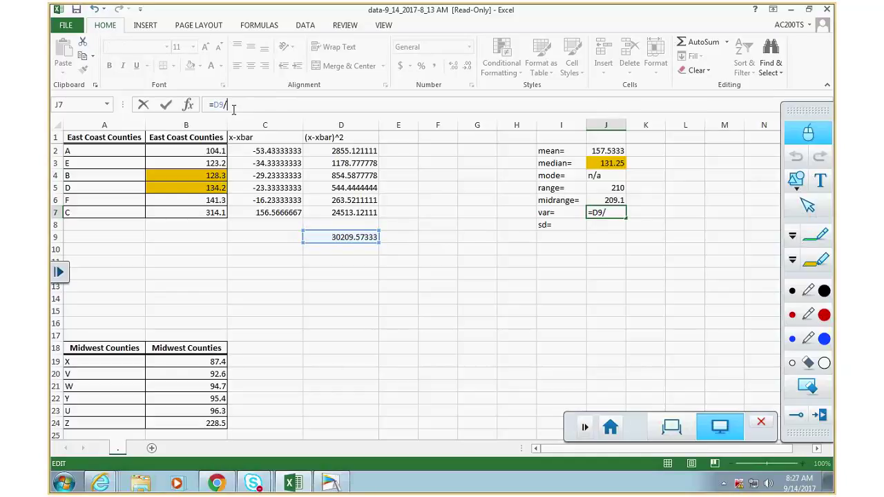
{"action": "type", "text": "5"}
{"action": "key", "text": "Return"}
- Calculate the East Coast standard deviation in J8 with the formula =J7^.5
{"action": "double_click", "coordinate": [605, 225]}
{"action": "type", "text": "="}
{"action": "left_click", "coordinate": [613, 211]}
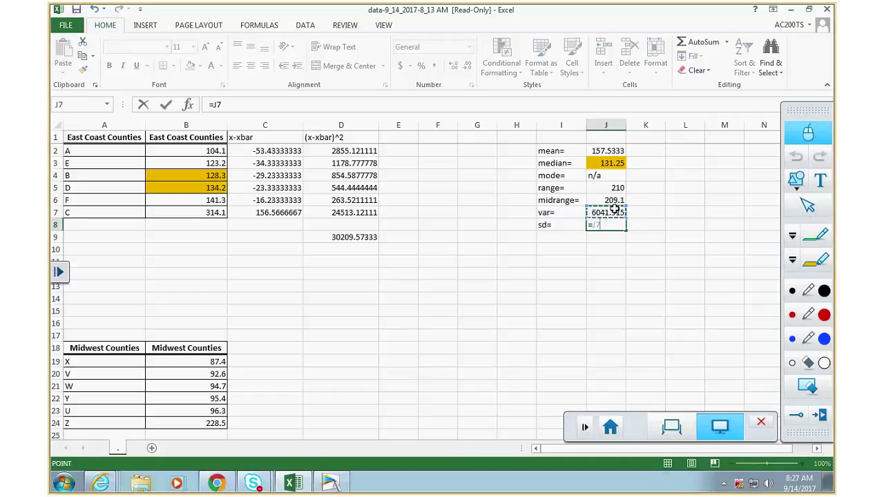
{"action": "type", "text": "^.5"}
{"action": "key", "text": "Return"}
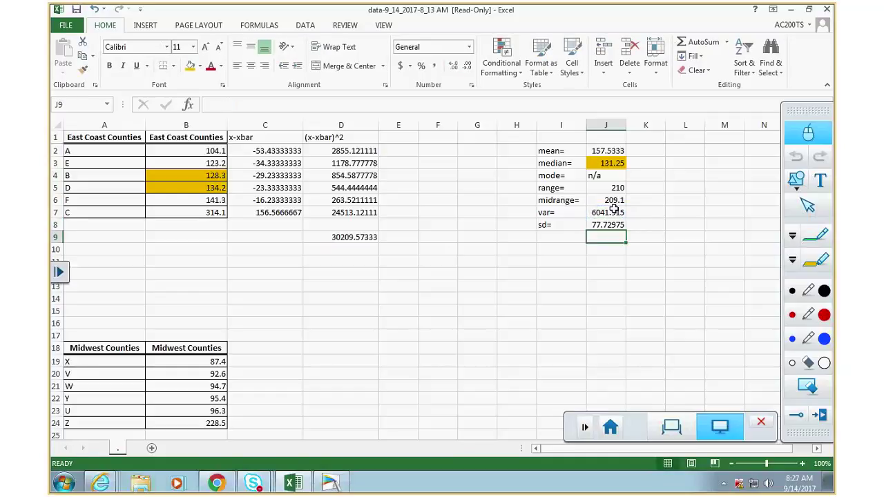
- Copy the East Coast statistics labels and formulas in I2:J8 to the Midwest section starting at I19
{"action": "left_click_drag", "start_coordinate": [573, 152], "coordinate": [618, 227]}
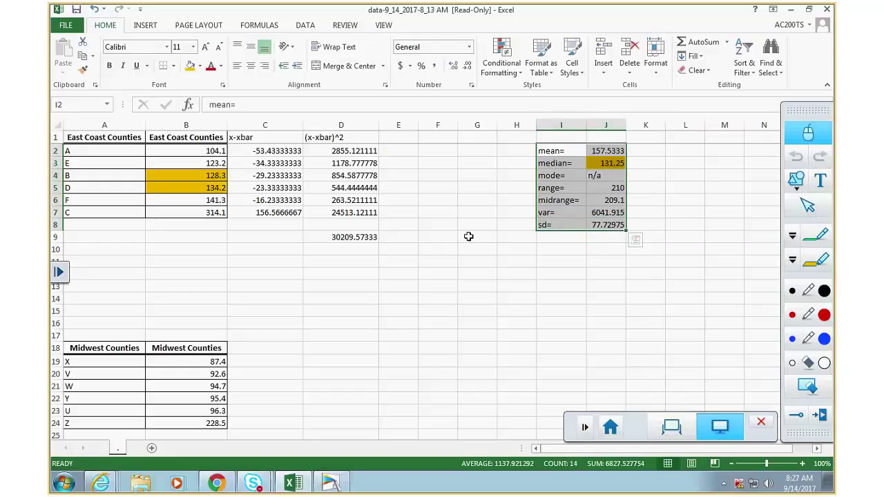
{"action": "key", "text": "ctrl+c"}
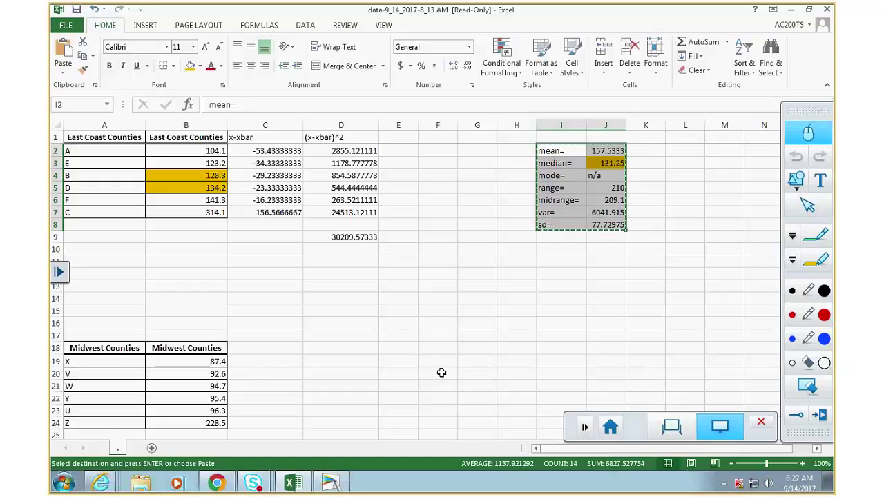
{"action": "left_click", "coordinate": [552, 360]}
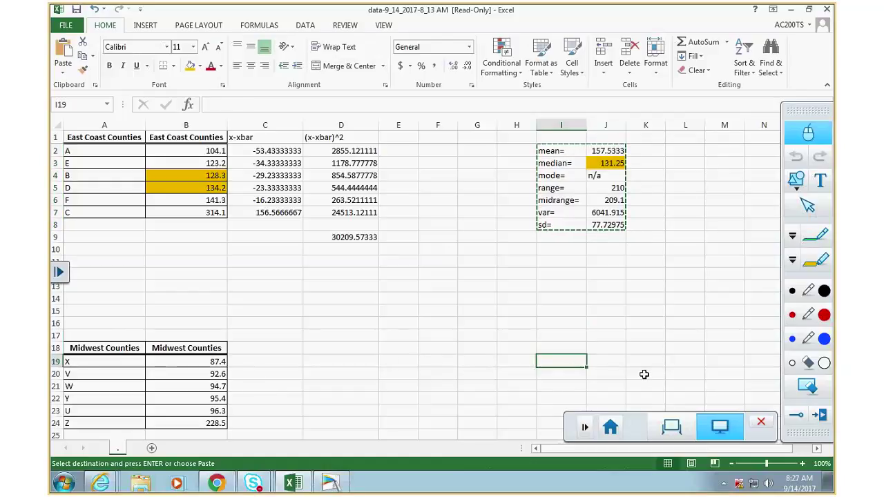
{"action": "key", "text": "ctrl+v"}
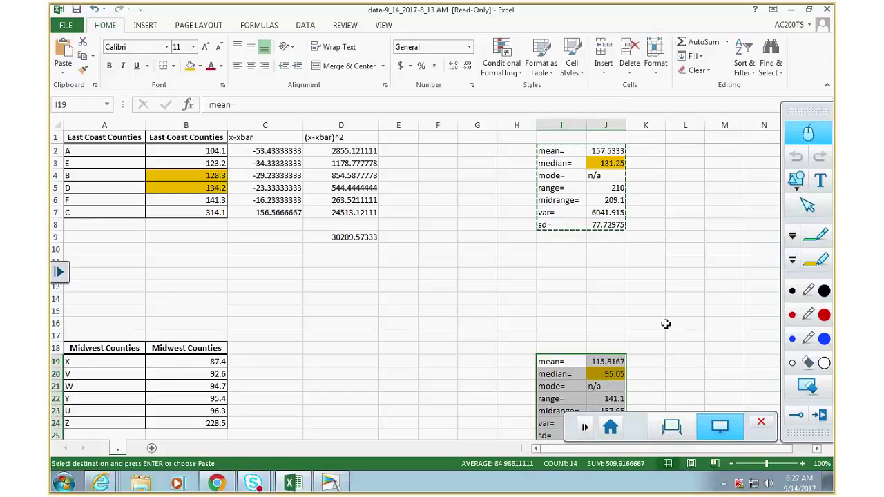
{"action": "scroll", "coordinate": [660, 318], "scroll_direction": "down", "scroll_amount": 1}
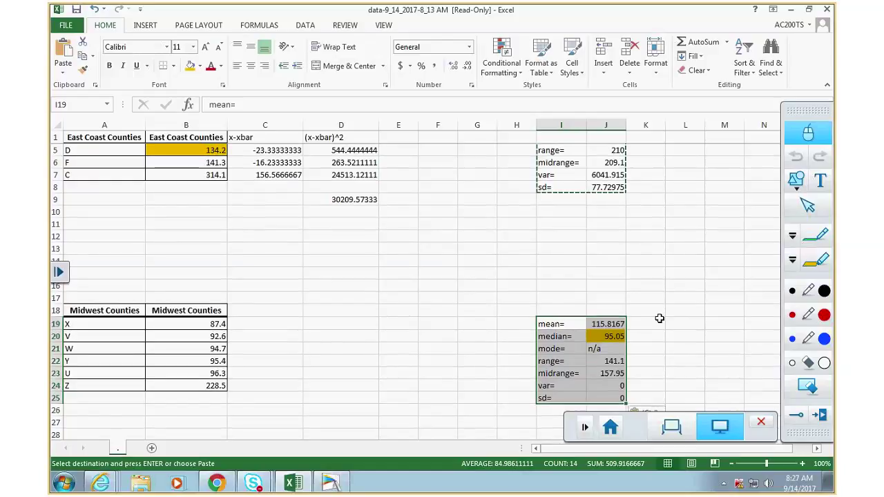
{"action": "scroll", "coordinate": [659, 319], "scroll_direction": "up", "scroll_amount": 1}
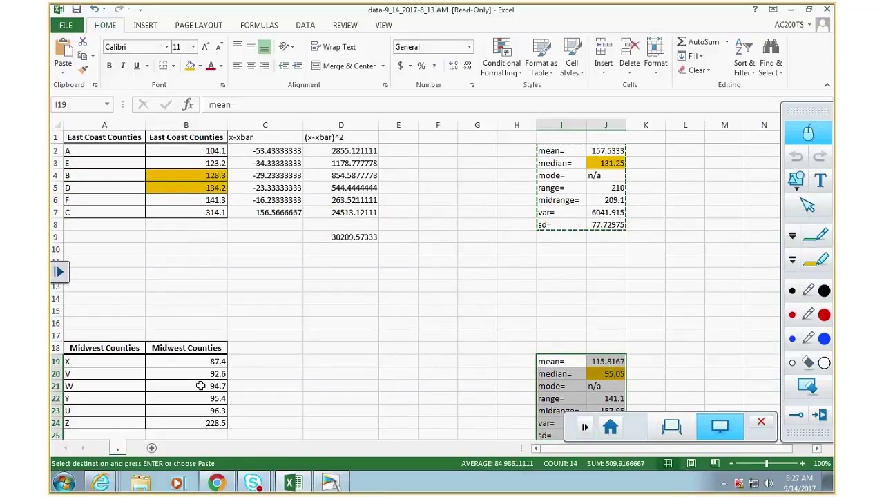
- Highlight the two middle Midwest values in B21:B22 with the same orange fill as the median
{"action": "left_click_drag", "start_coordinate": [200, 386], "coordinate": [200, 399]}
{"action": "key", "text": "Escape"}
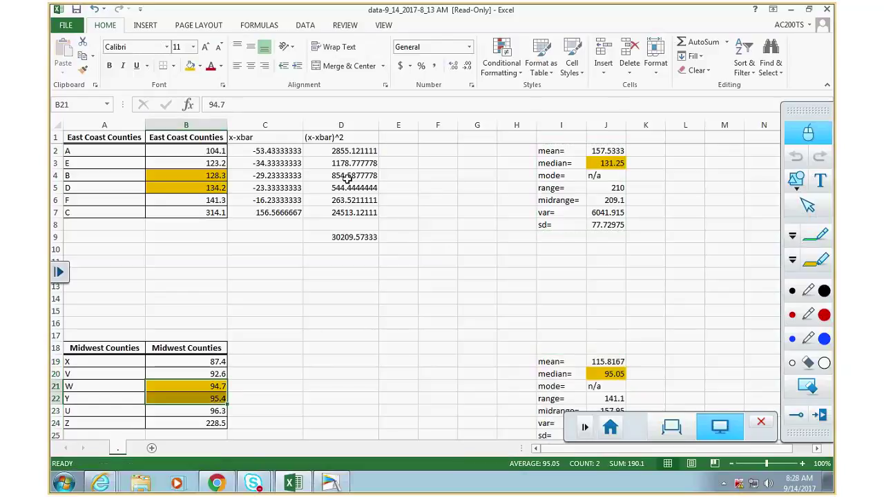
{"action": "left_click", "coordinate": [685, 335]}
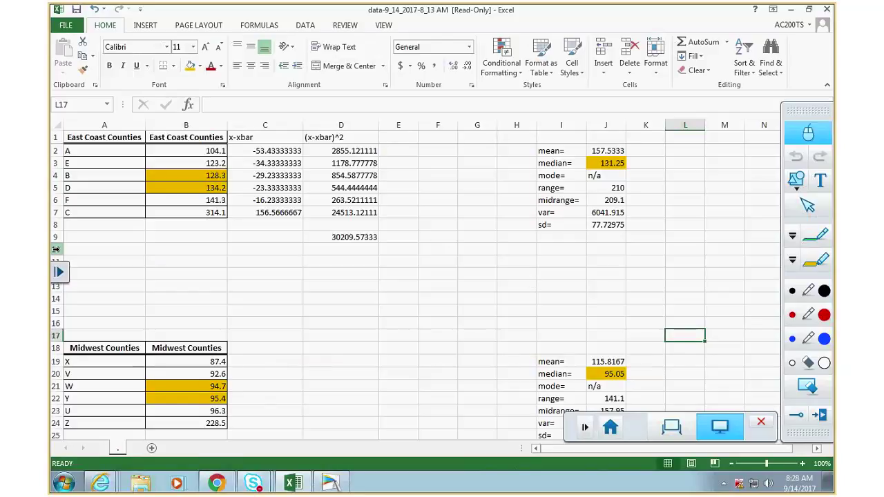
- Delete the empty rows 10 to 12 between the East Coast and Midwest sections
{"action": "left_click_drag", "start_coordinate": [56, 250], "coordinate": [60, 276]}
{"action": "right_click", "coordinate": [88, 249]}
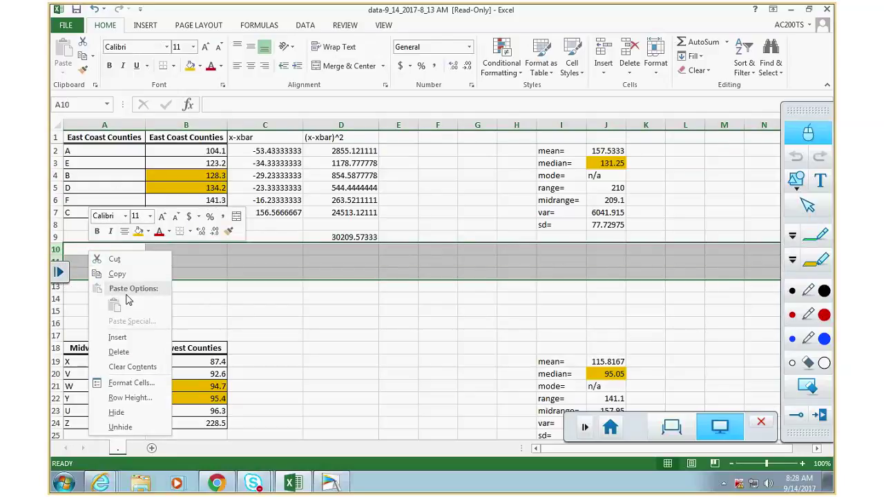
{"action": "left_click", "coordinate": [118, 351]}
{"action": "left_click", "coordinate": [676, 360]}
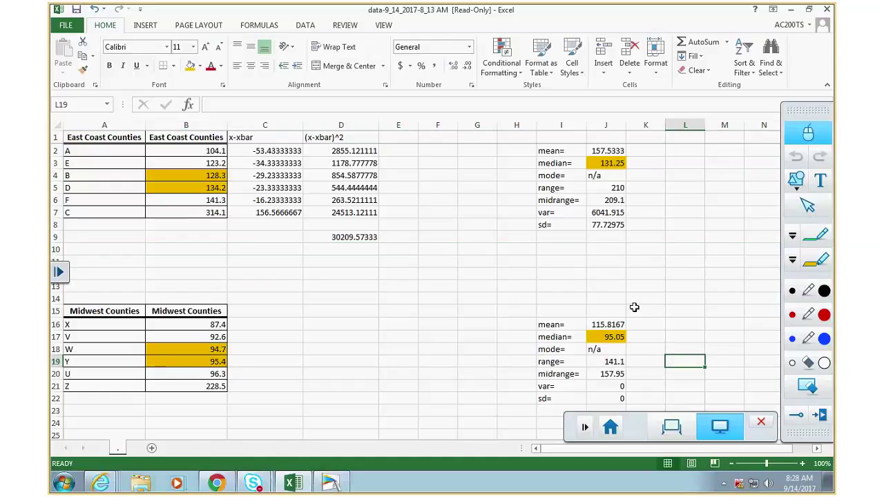
- Copy the East Coast deviation formulas in C2:D9 and paste them beside the Midwest data starting at C16
{"action": "left_click_drag", "start_coordinate": [256, 151], "coordinate": [331, 237]}
{"action": "right_click", "coordinate": [262, 146]}
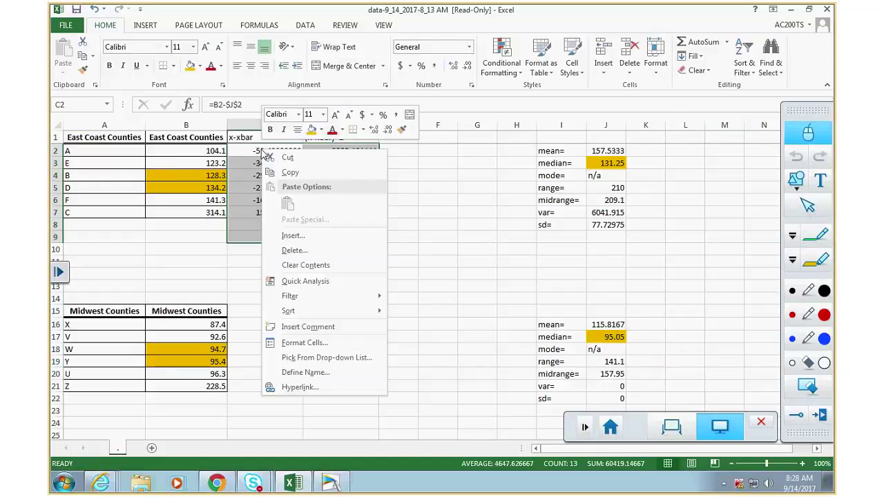
{"action": "left_click", "coordinate": [294, 163]}
{"action": "left_click", "coordinate": [246, 324]}
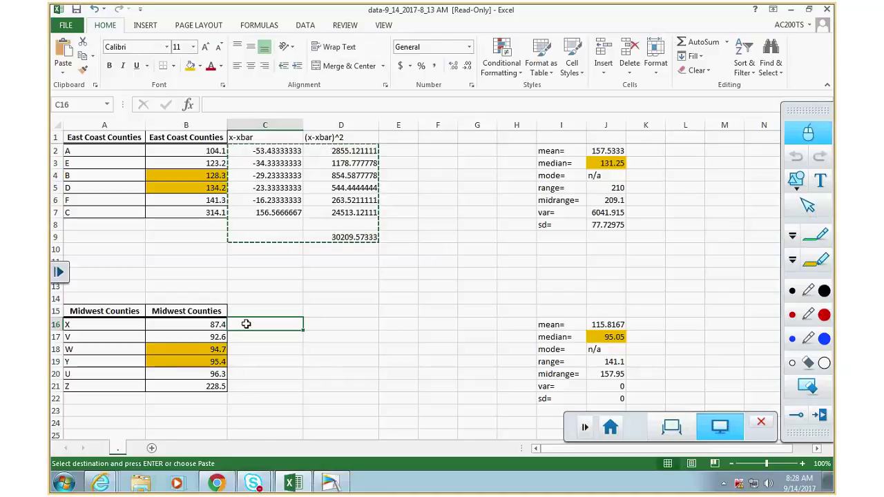
{"action": "right_click", "coordinate": [246, 324]}
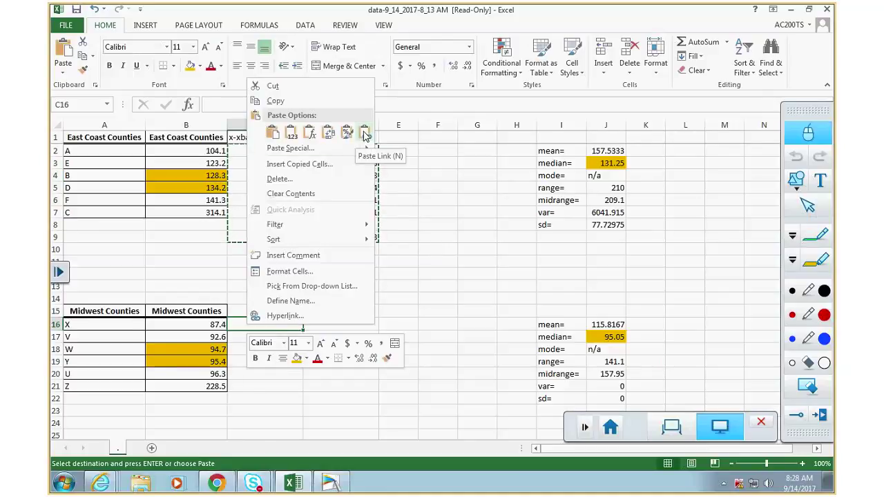
{"action": "left_click", "coordinate": [274, 133]}
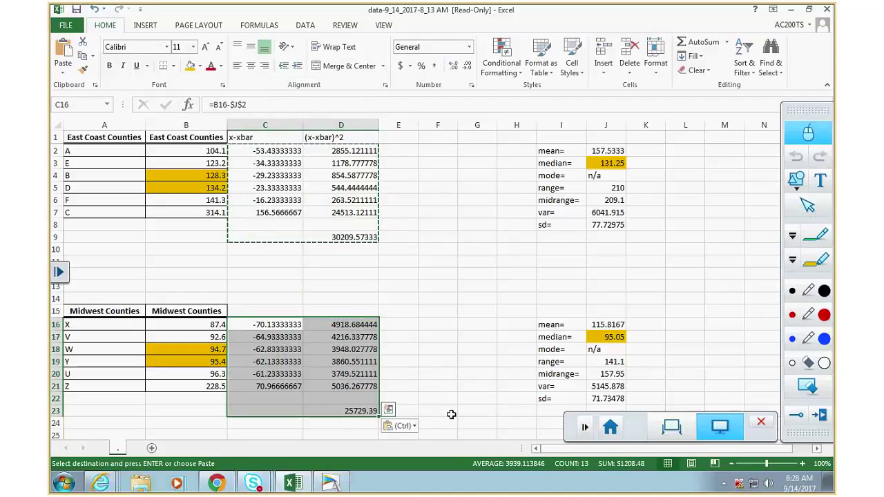
- Enter the Midwest column headings "x-xbar" in C15 and "(x-xbar)^2" in D15
{"action": "left_click", "coordinate": [301, 312]}
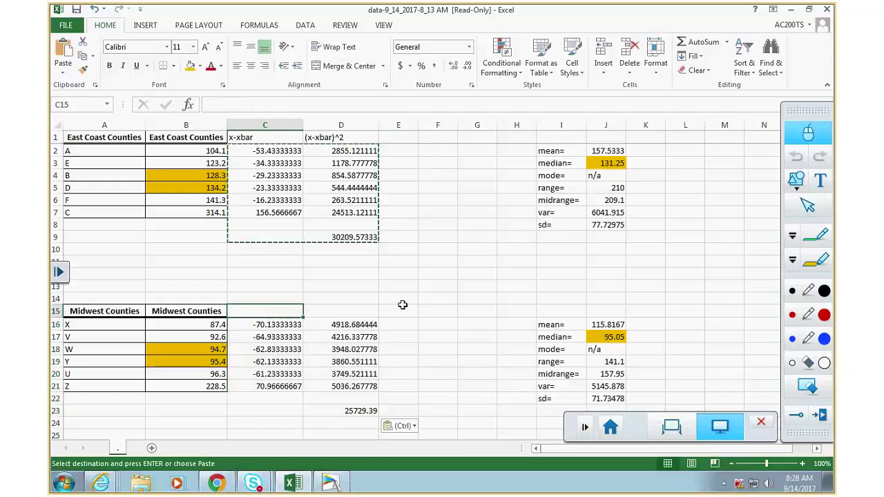
{"action": "type", "text": "x-xbar"}
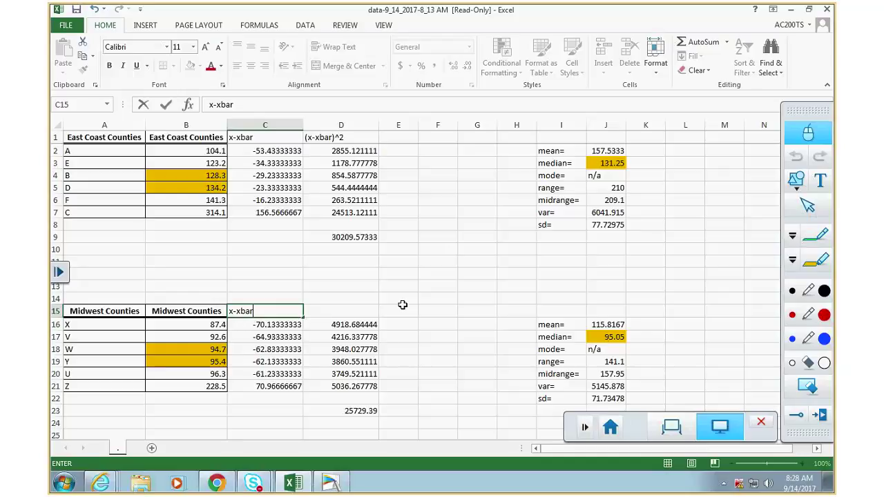
{"action": "key", "text": "Tab"}
{"action": "type", "text": "(x-xbar)^2"}
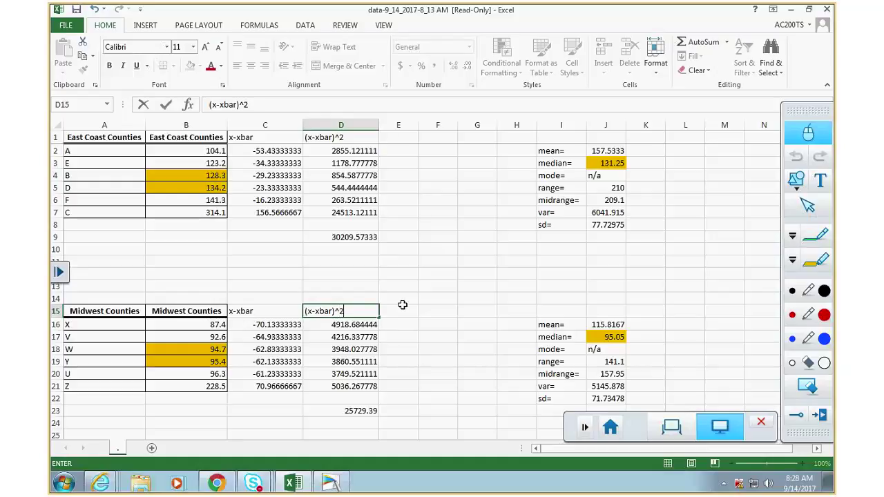
{"action": "key", "text": "Return"}
- Replace the Midwest deviation formula in C16 with =B16-$J$17 and fill it down to C21
{"action": "key", "text": "Left"}
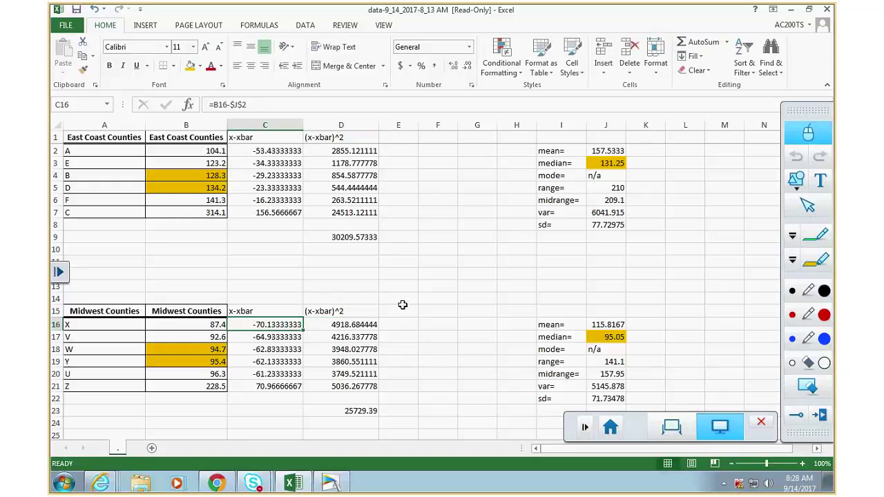
{"action": "type", "text": "="}
{"action": "left_click", "coordinate": [187, 330]}
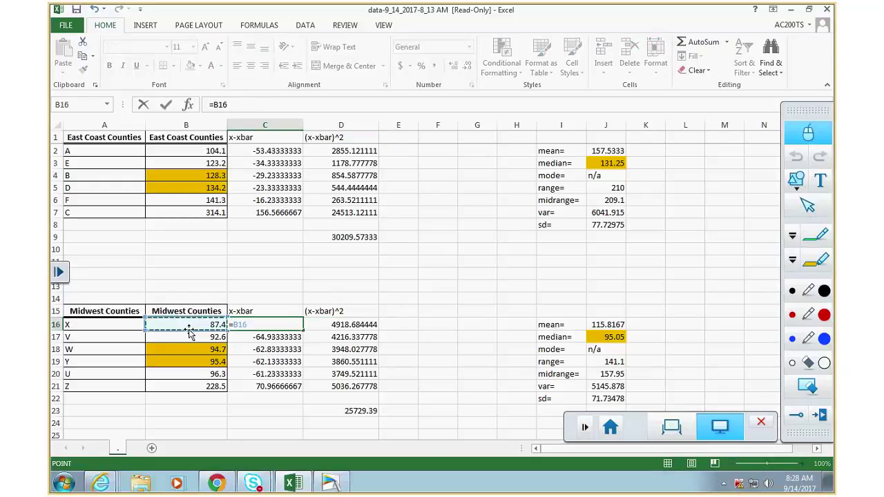
{"action": "type", "text": "-"}
{"action": "left_click", "coordinate": [618, 337]}
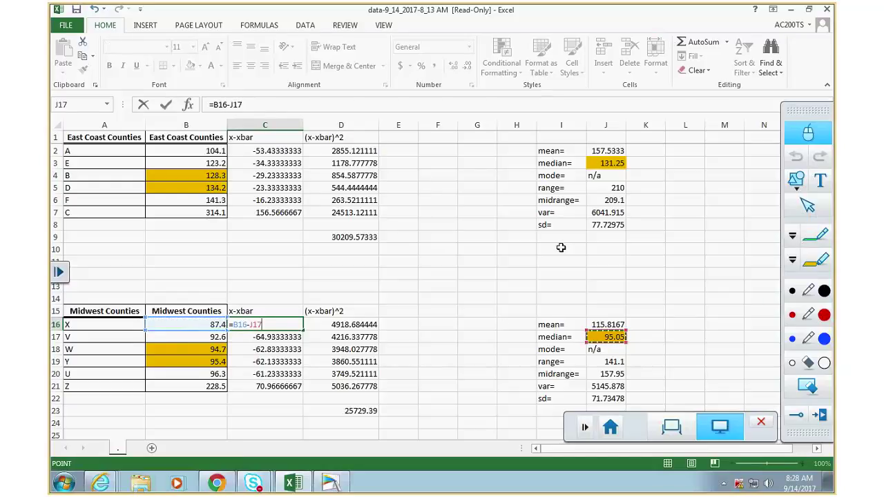
{"action": "key", "text": "F4"}
{"action": "key", "text": "ctrl+Return"}
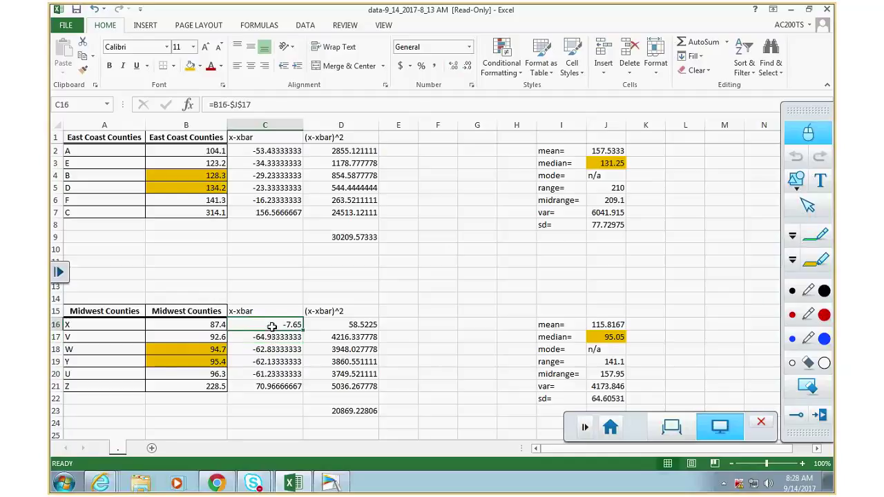
{"action": "left_click_drag", "start_coordinate": [308, 332], "coordinate": [304, 392]}
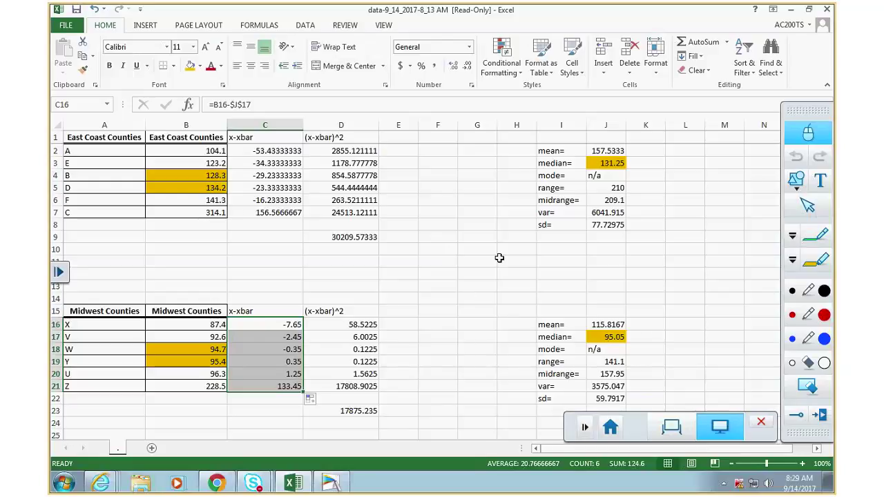
{"action": "left_click", "coordinate": [499, 259]}
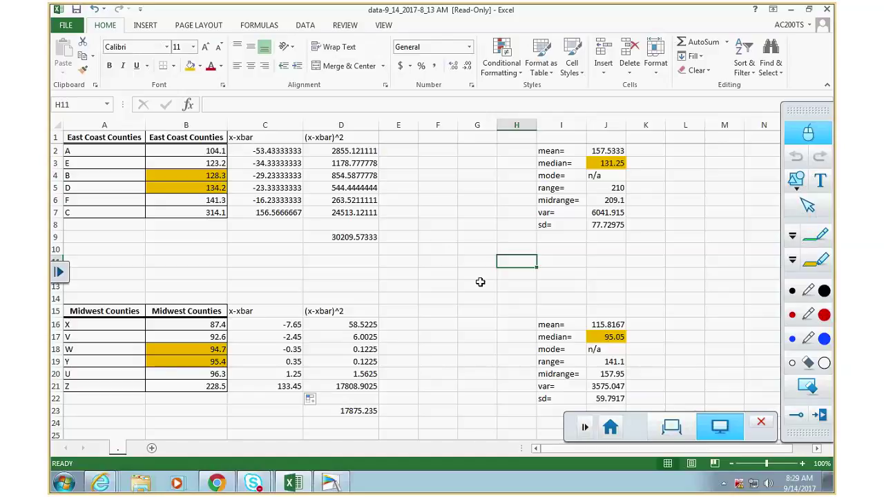
- Center the contents of all cells on the worksheet horizontally
{"action": "left_click", "coordinate": [59, 125]}
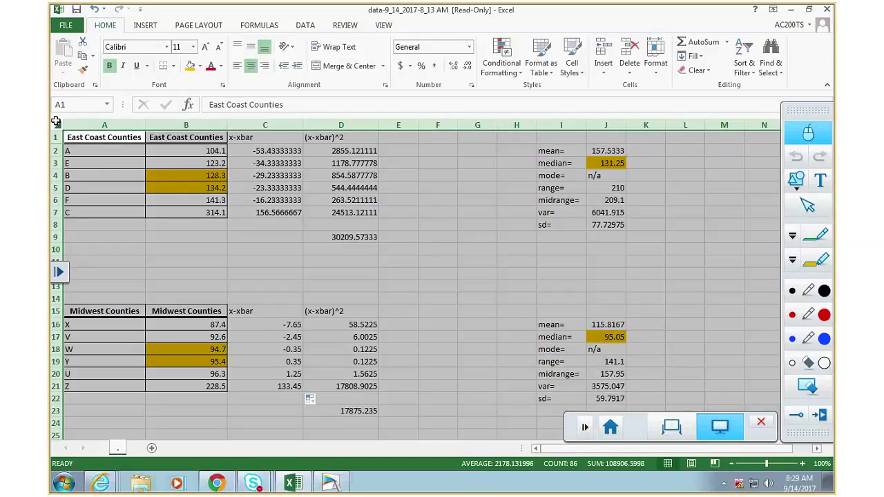
{"action": "left_click", "coordinate": [252, 66]}
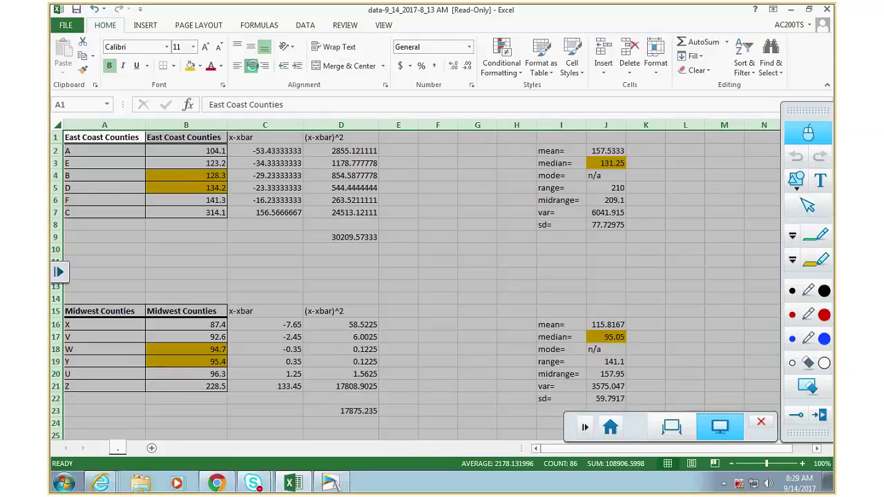
{"action": "left_click", "coordinate": [437, 261]}
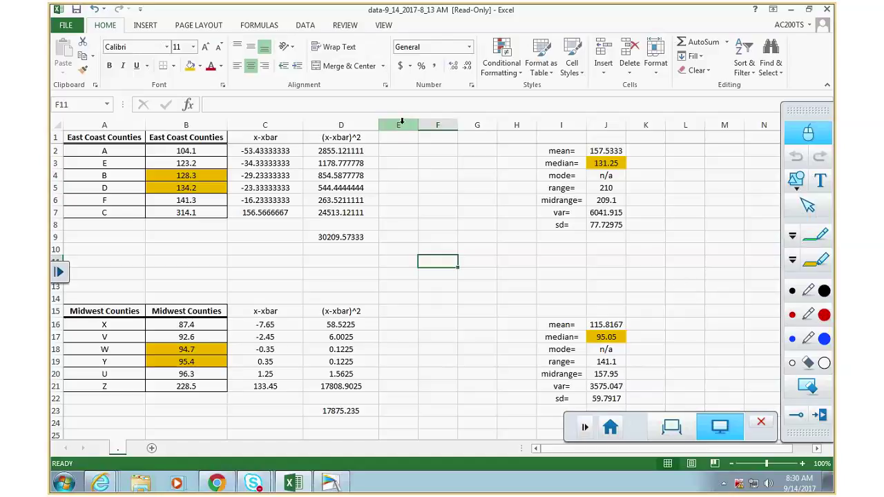
- Delete the empty columns E to G between the deviation columns and the statistics
{"action": "left_click_drag", "start_coordinate": [401, 121], "coordinate": [489, 125]}
{"action": "right_click", "coordinate": [429, 123]}
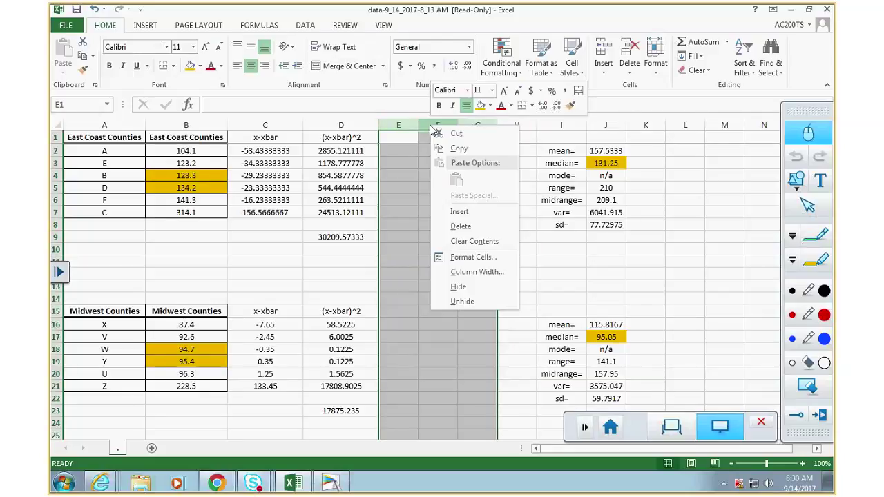
{"action": "left_click", "coordinate": [460, 225]}
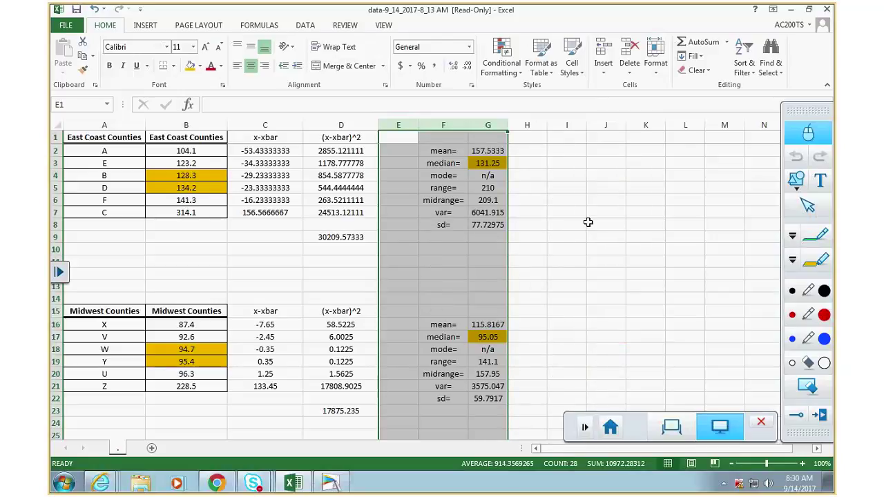
{"action": "left_click", "coordinate": [564, 162]}
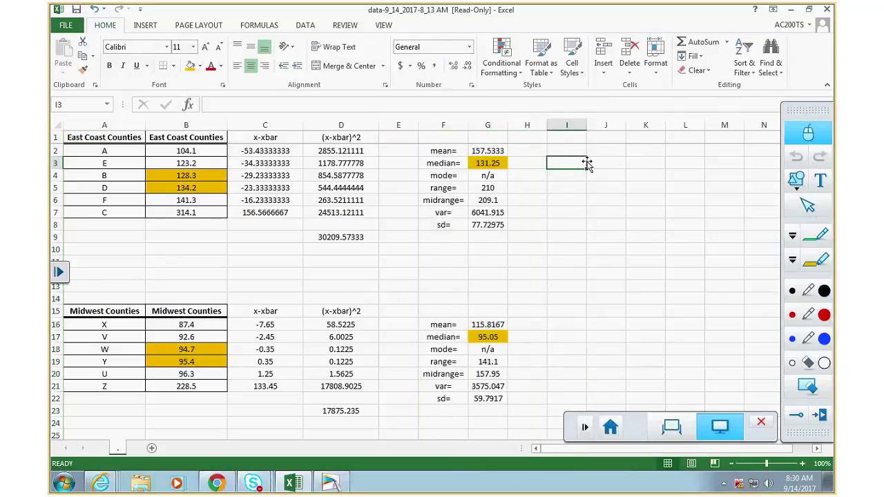
- Change the East Coast mean label in F2 to "mean(XBAR)="
{"action": "left_click", "coordinate": [438, 150]}
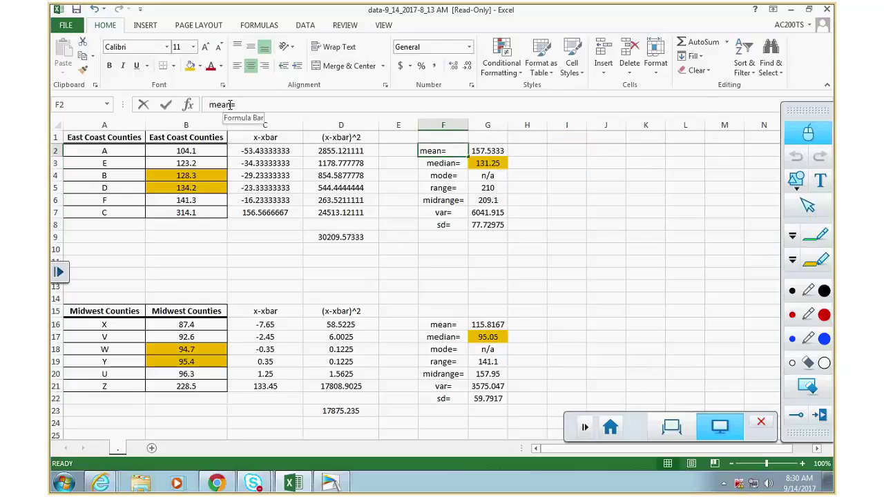
{"action": "left_click", "coordinate": [231, 105]}
{"action": "type", "text": "("}
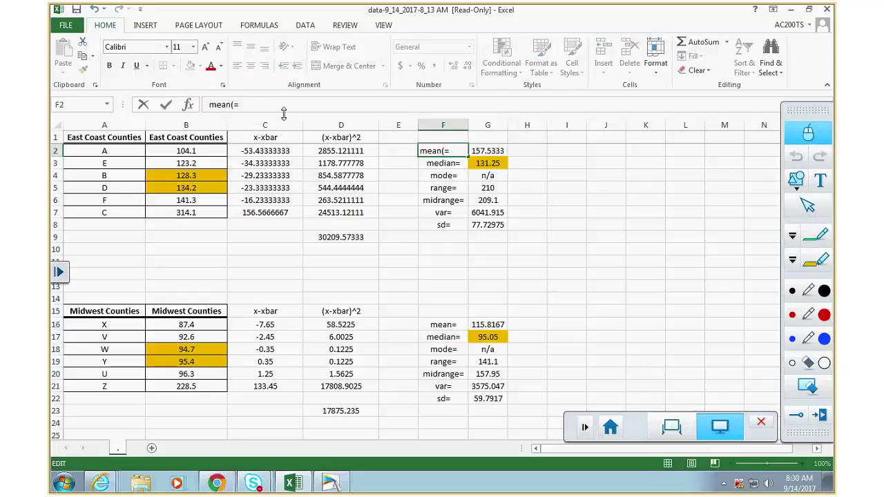
{"action": "type", "text": "XBAR)"}
{"action": "key", "text": "Return"}
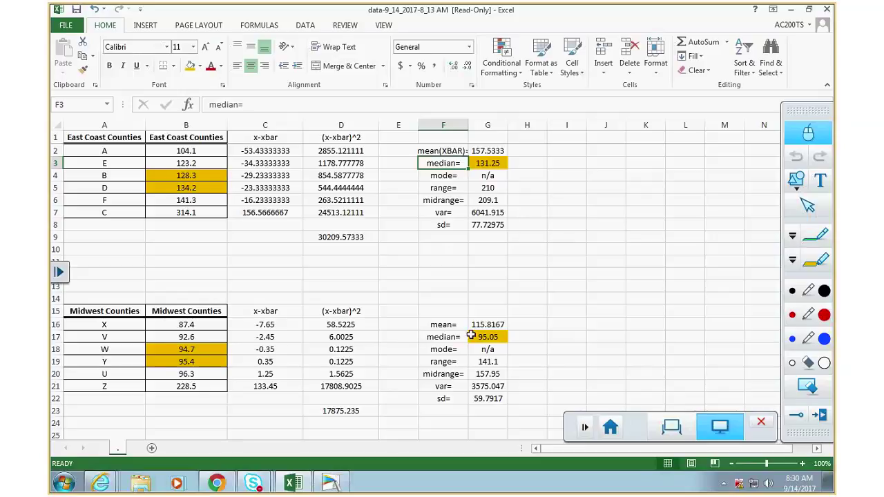
- Change the Midwest mean label in F16 to "mean(xbar)="
{"action": "left_click", "coordinate": [435, 324]}
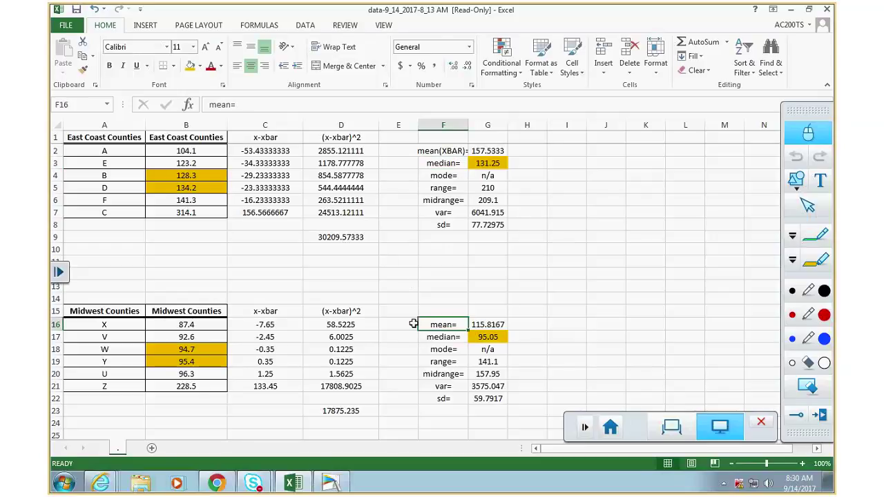
{"action": "left_click", "coordinate": [233, 104]}
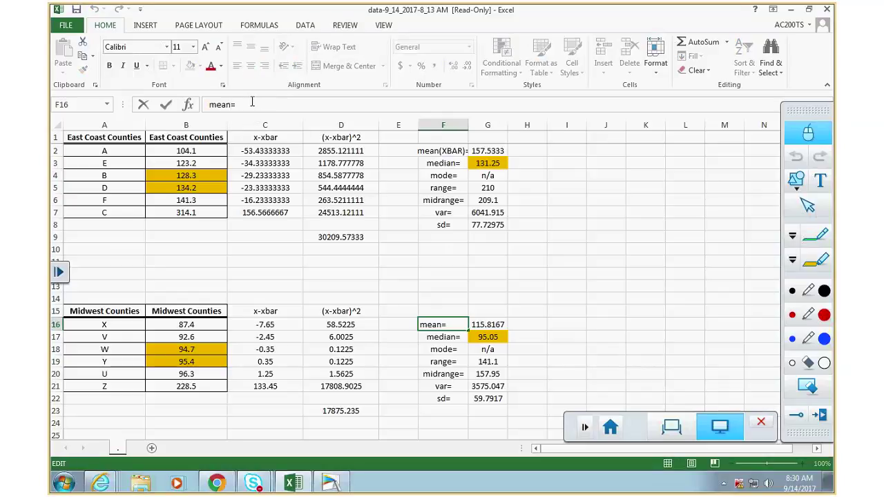
{"action": "type", "text": "("}
{"action": "type", "text": "xbar"}
{"action": "type", "text": ")"}
{"action": "key", "text": "Return"}
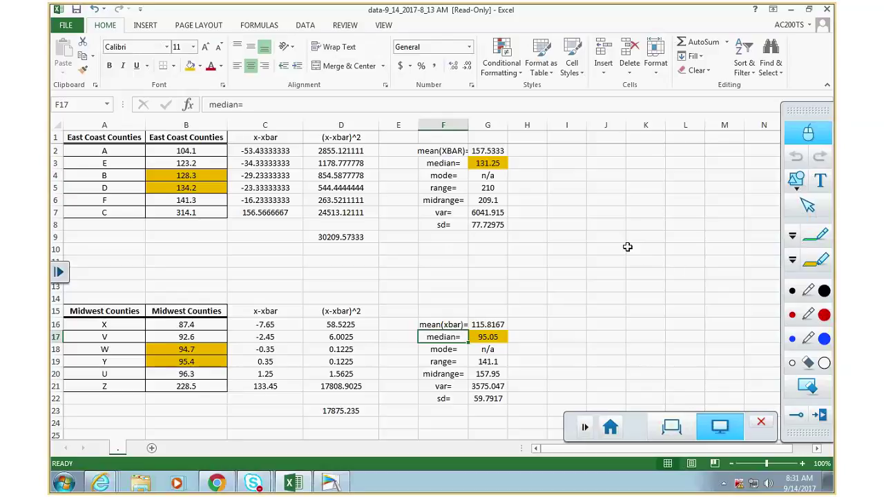
- Check the standard deviation formulas of the East Coast data in G8 and the Midwest data in G22
{"action": "double_click", "coordinate": [500, 227]}
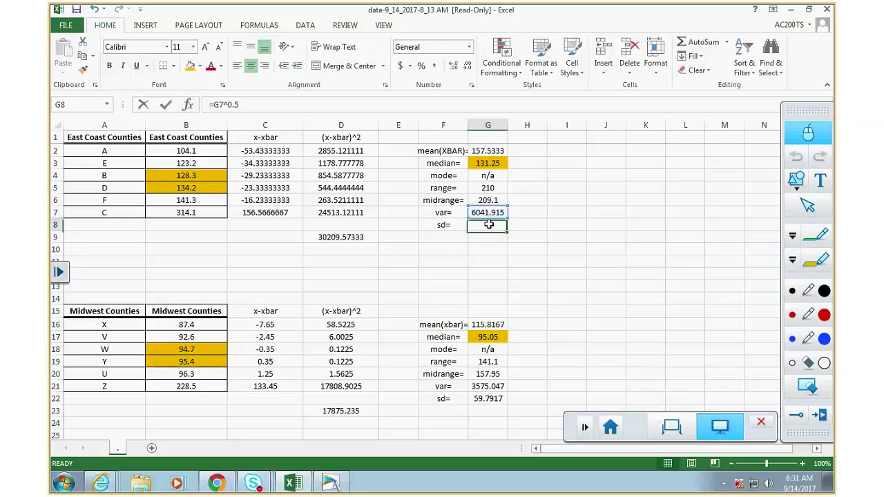
{"action": "key", "text": "ctrl+Return"}
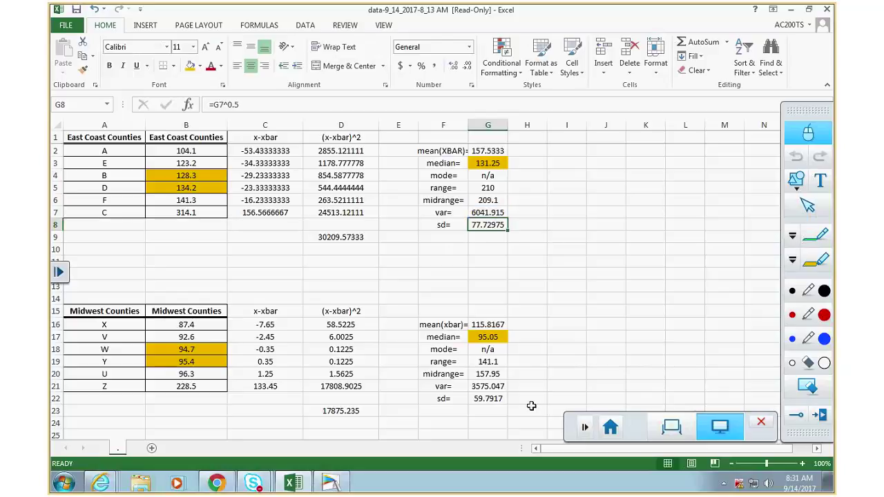
{"action": "left_click", "coordinate": [492, 398]}
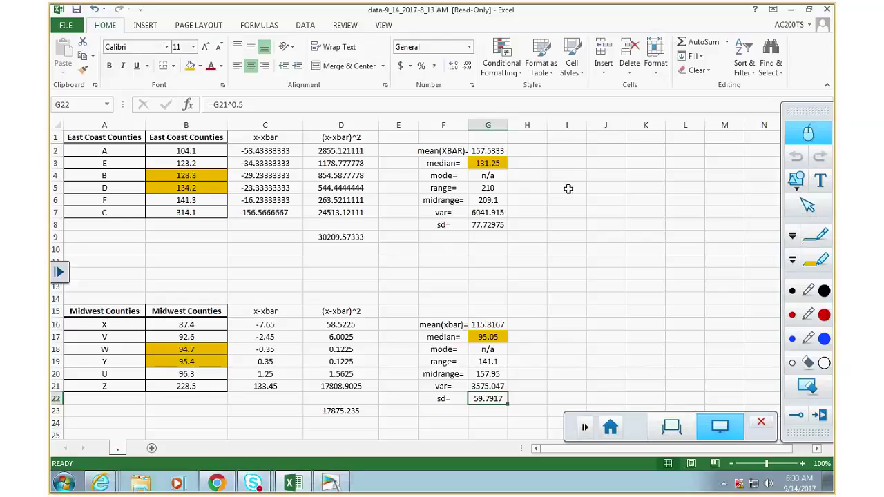
{"action": "left_click", "coordinate": [612, 226]}
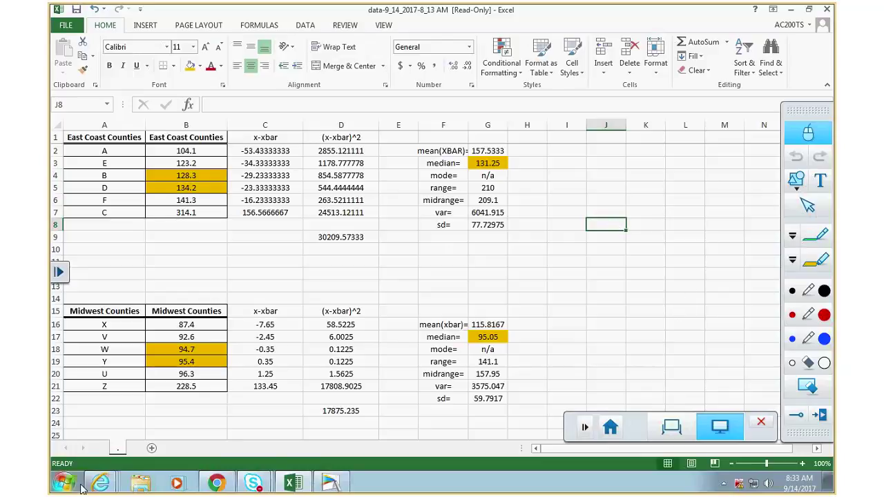
- Switch to Chrome and search Google for "normal curve" in a new tab
{"action": "left_click", "coordinate": [217, 481]}
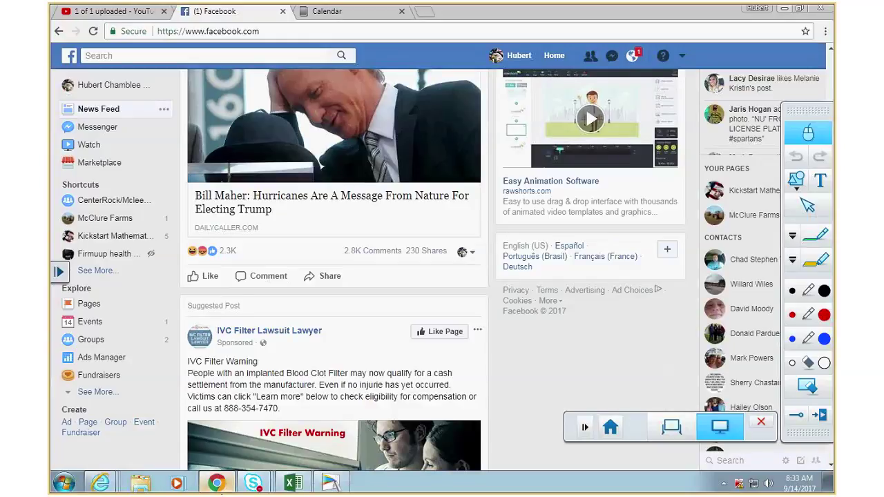
{"action": "left_click", "coordinate": [424, 12]}
{"action": "left_click", "coordinate": [330, 251]}
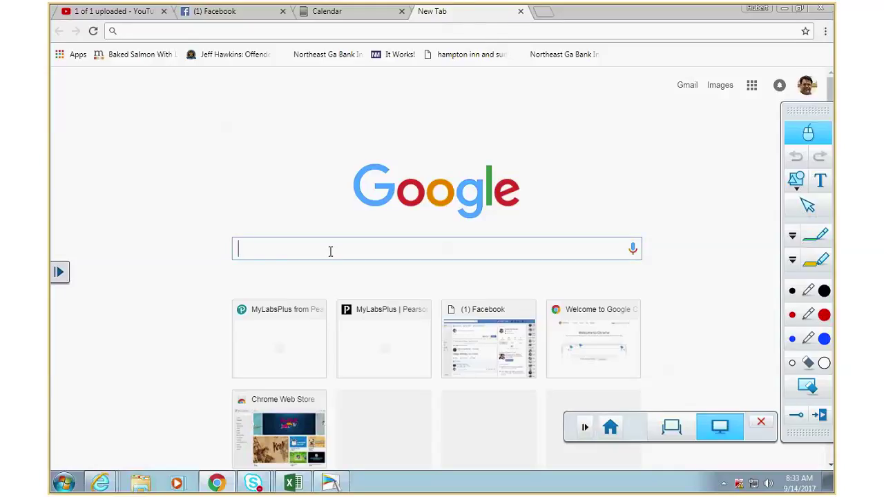
{"action": "type", "text": "nor"}
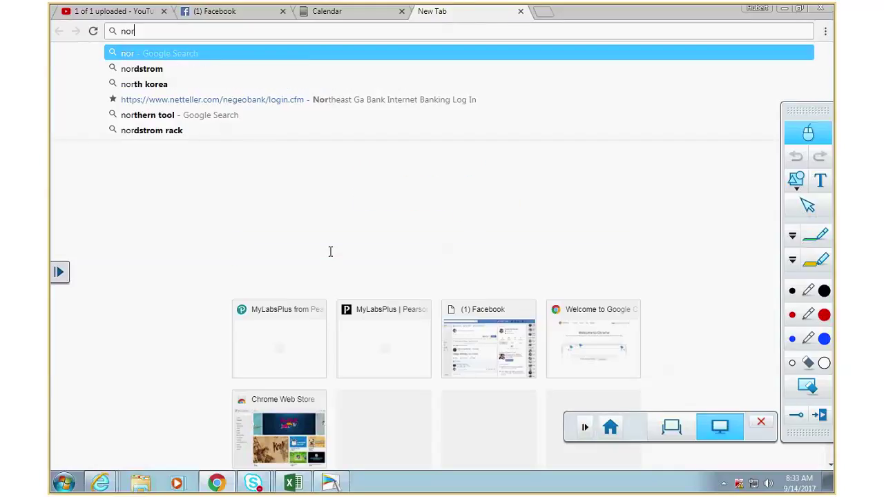
{"action": "type", "text": "mal cu"}
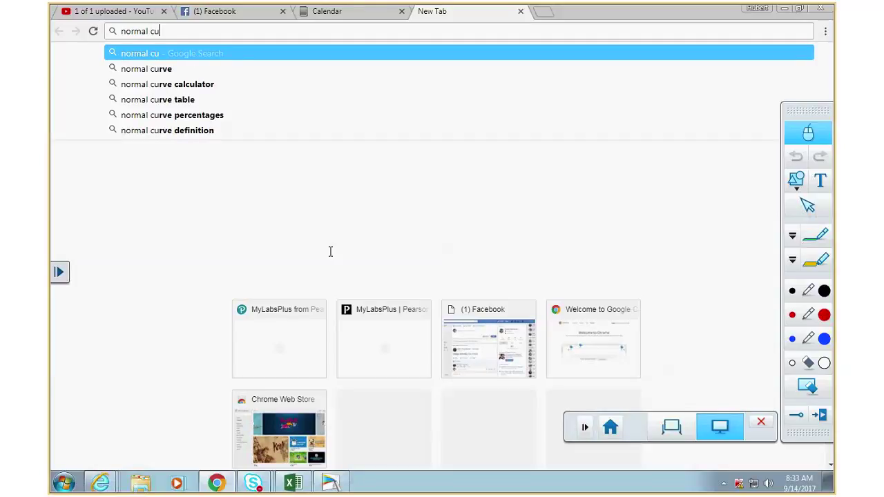
{"action": "type", "text": "rve"}
{"action": "key", "text": "Return"}
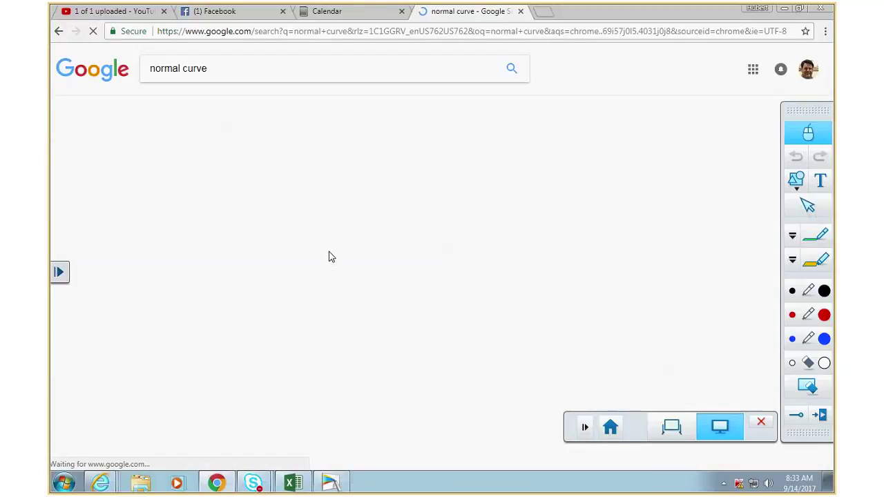
- Show the image results and open the preview of the plain, unlabelled normal curve with tick marks on its baseline
{"action": "left_click", "coordinate": [192, 104]}
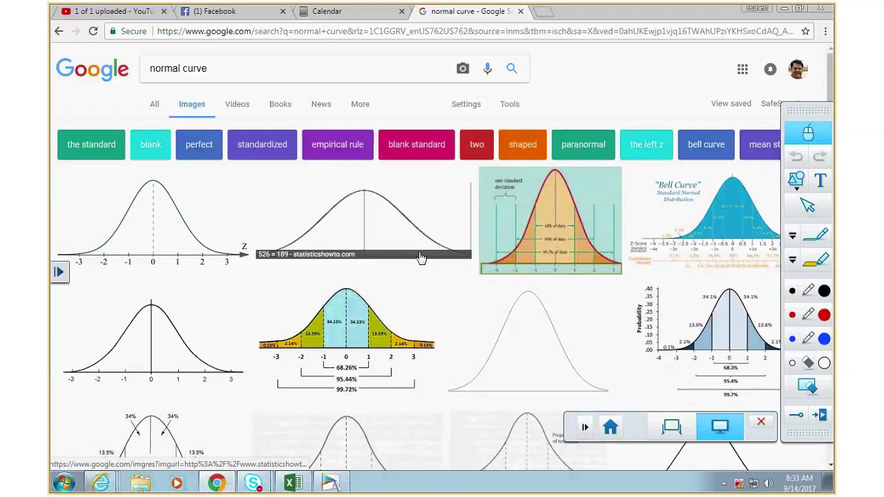
{"action": "scroll", "coordinate": [421, 258], "scroll_direction": "down", "scroll_amount": 1}
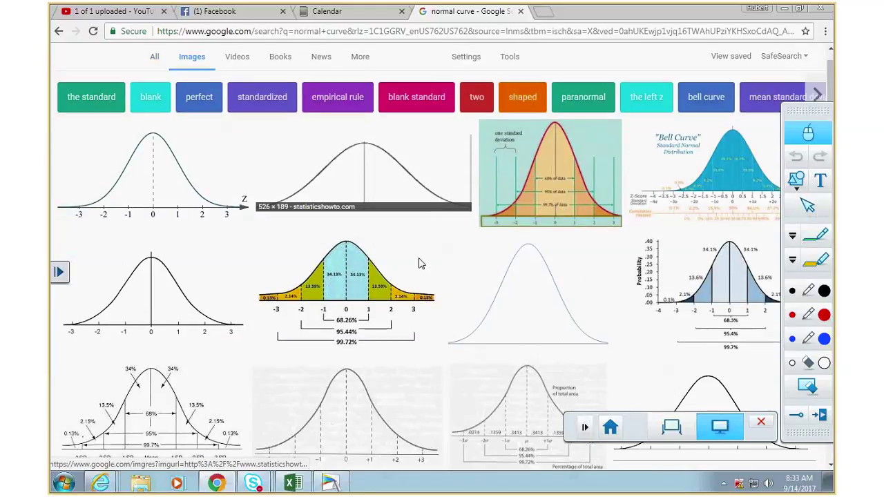
{"action": "scroll", "coordinate": [414, 248], "scroll_direction": "down", "scroll_amount": 2}
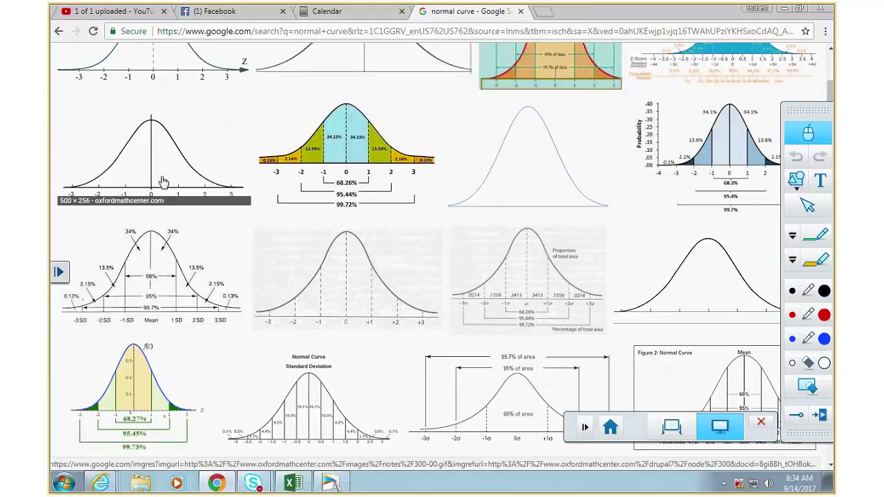
{"action": "left_click", "coordinate": [701, 283]}
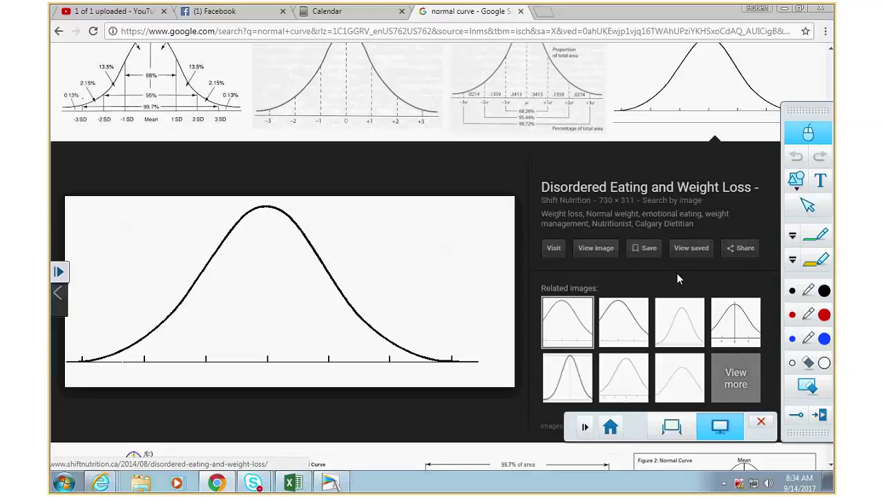
- Open the Snipping Tool and capture the previewed normal curve with its baseline and tick marks
{"action": "left_click", "coordinate": [65, 483]}
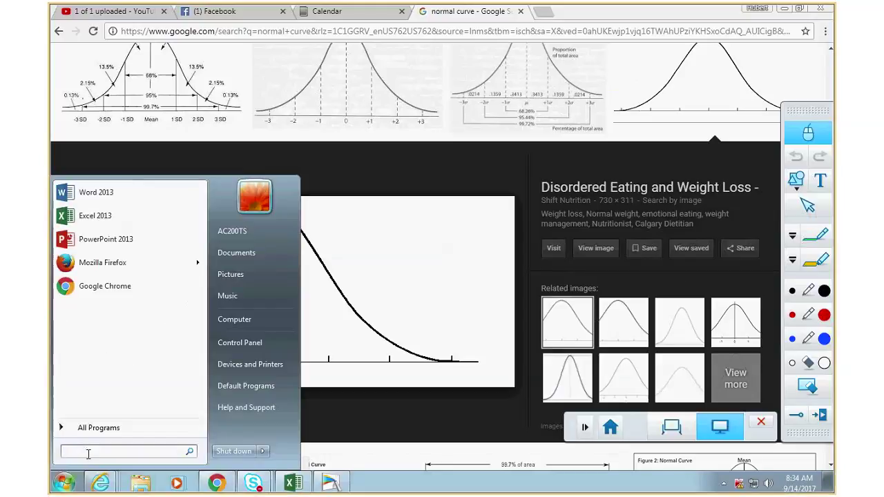
{"action": "type", "text": "snip"}
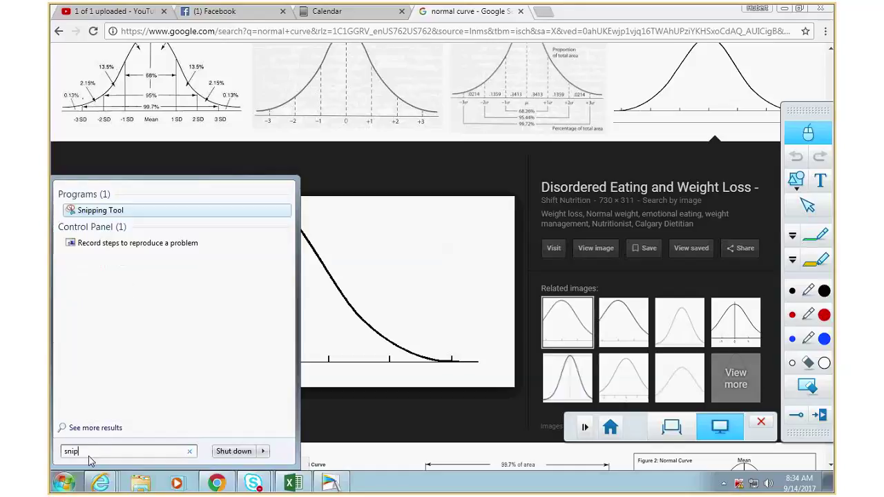
{"action": "left_click", "coordinate": [100, 209]}
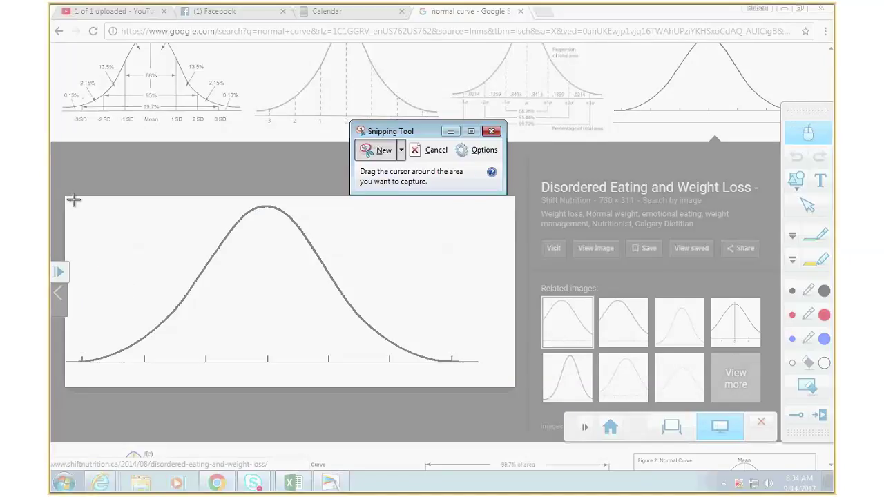
{"action": "left_click_drag", "start_coordinate": [68, 199], "coordinate": [478, 375]}
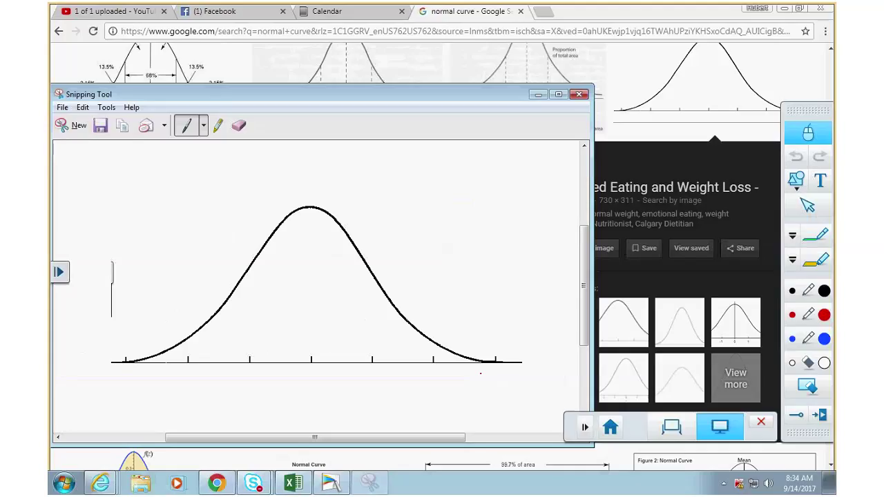
- Save the snip as a PNG named "curve" in the Pictures library and return to the browser
{"action": "left_click", "coordinate": [100, 125]}
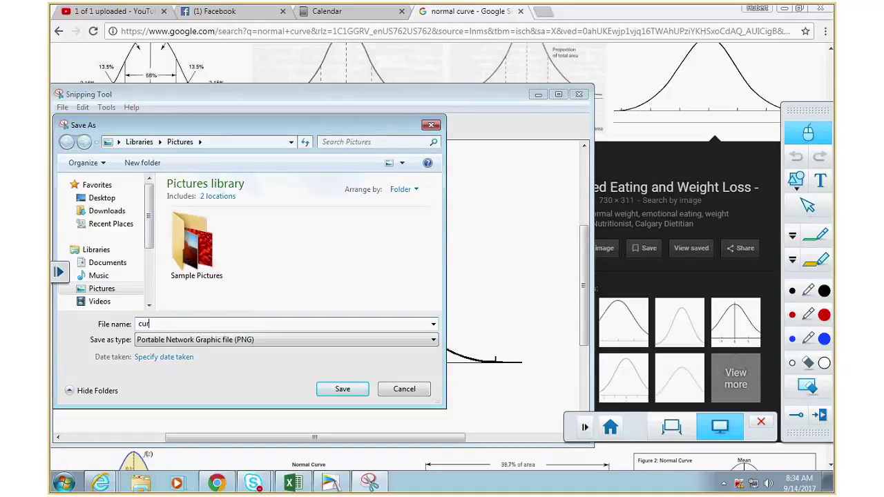
{"action": "type", "text": "ve"}
{"action": "key", "text": "Return"}
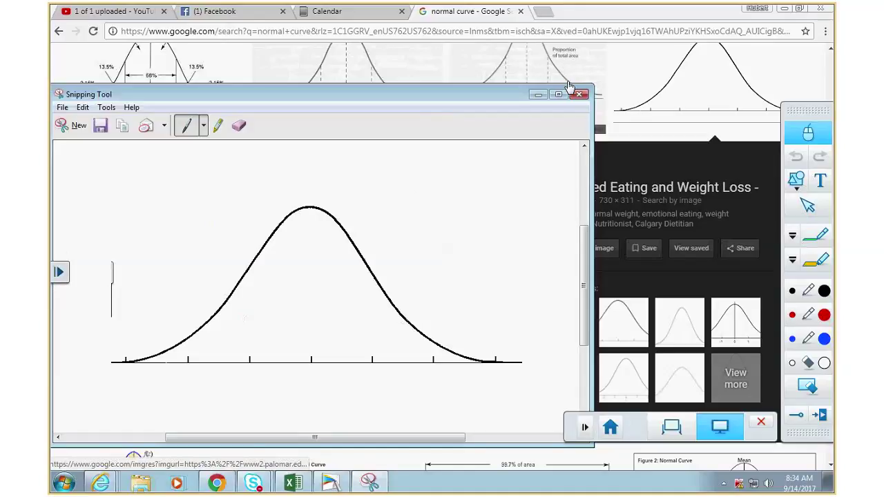
{"action": "left_click", "coordinate": [637, 163]}
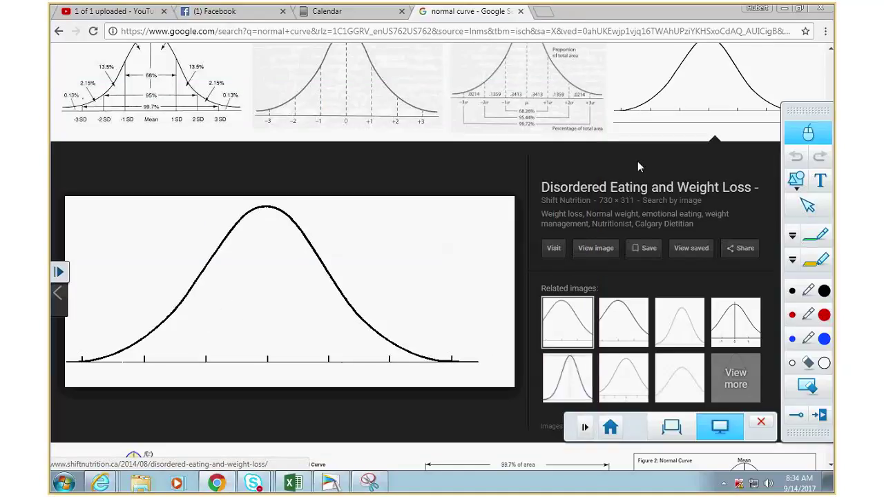
- Switch back to Excel and insert the picture "curve" from the Pictures library into the worksheet
{"action": "left_click", "coordinate": [293, 482]}
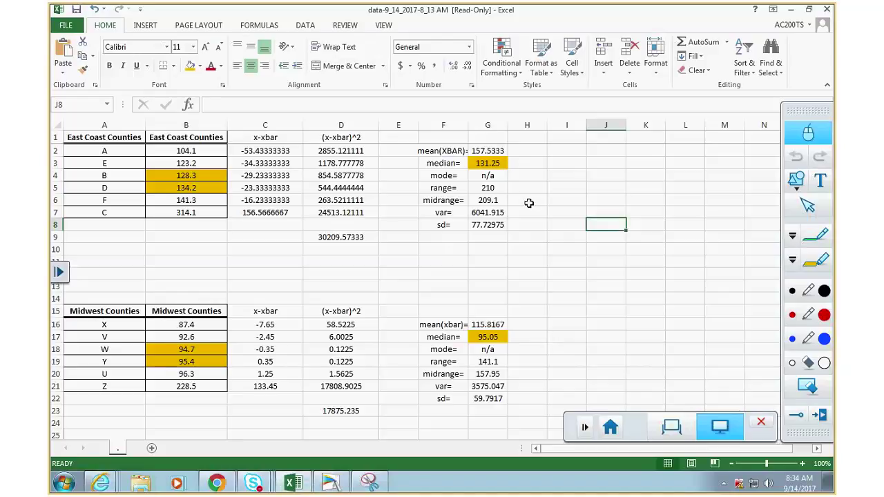
{"action": "left_click", "coordinate": [145, 26]}
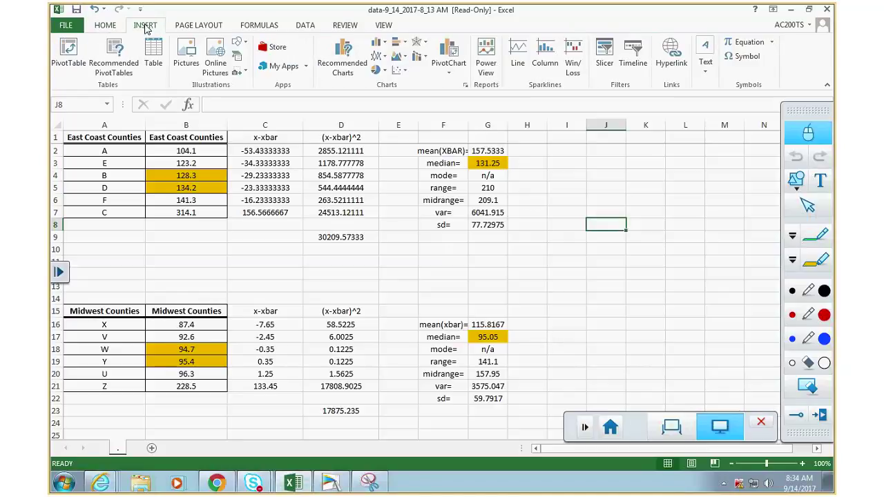
{"action": "left_click", "coordinate": [188, 49]}
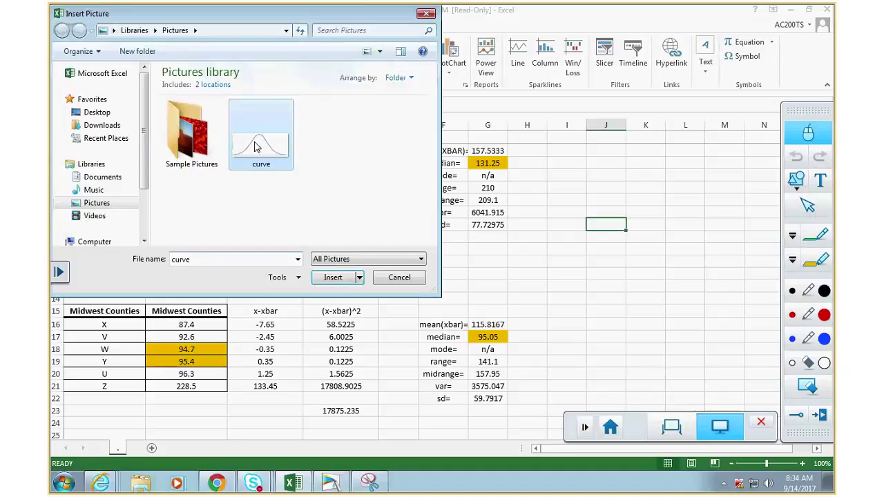
{"action": "left_click", "coordinate": [349, 276]}
- Shrink the curve picture to about 1.19" by 2.75" and place it beside the East Coast statistics from column H
{"action": "left_click_drag", "start_coordinate": [637, 267], "coordinate": [301, 209]}
{"action": "left_click_drag", "start_coordinate": [245, 333], "coordinate": [570, 224]}
{"action": "left_click_drag", "start_coordinate": [585, 214], "coordinate": [604, 212]}
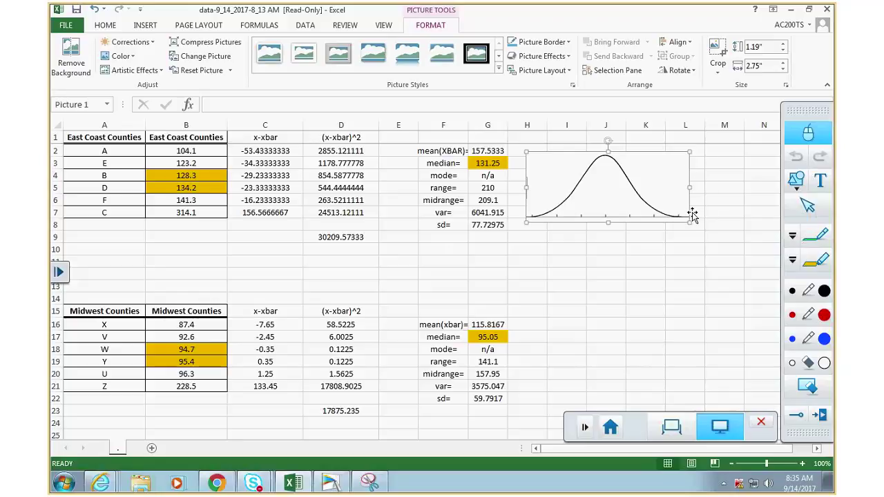
- Enlarge the curve picture to about 1.39" high and 4.09" wide, spanning columns H to N beside the East Coast statistics
{"action": "left_click", "coordinate": [697, 150]}
{"action": "left_click_drag", "start_coordinate": [698, 150], "coordinate": [717, 144]}
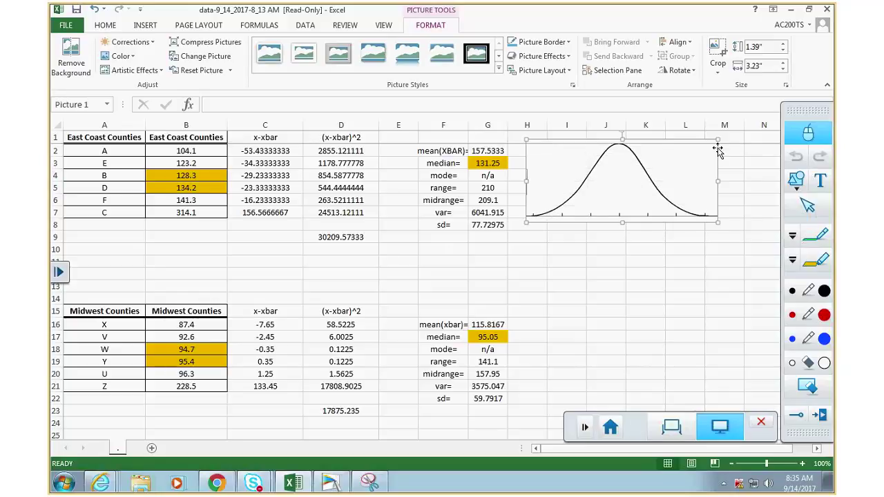
{"action": "left_click_drag", "start_coordinate": [618, 190], "coordinate": [642, 189]}
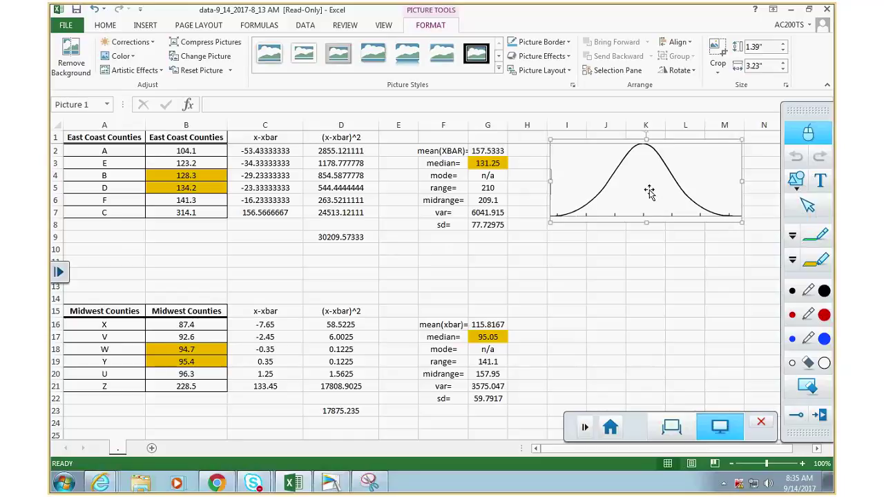
{"action": "left_click_drag", "start_coordinate": [742, 181], "coordinate": [765, 181]}
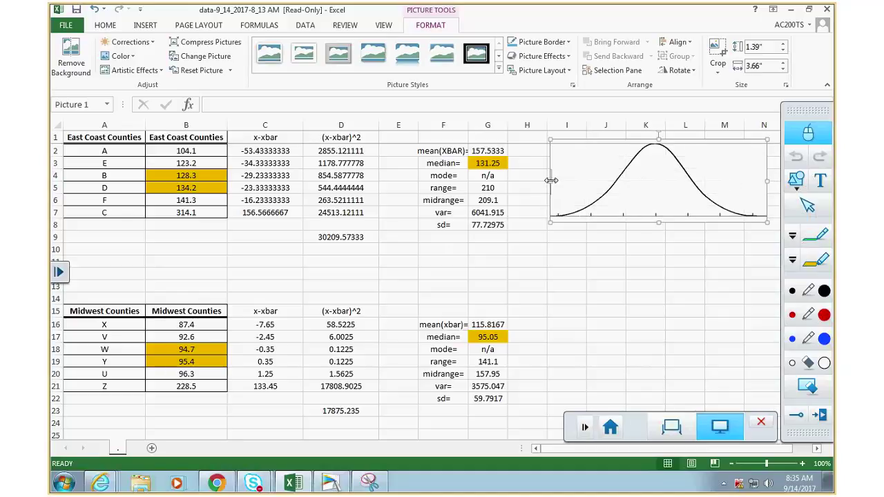
{"action": "left_click_drag", "start_coordinate": [550, 179], "coordinate": [525, 181]}
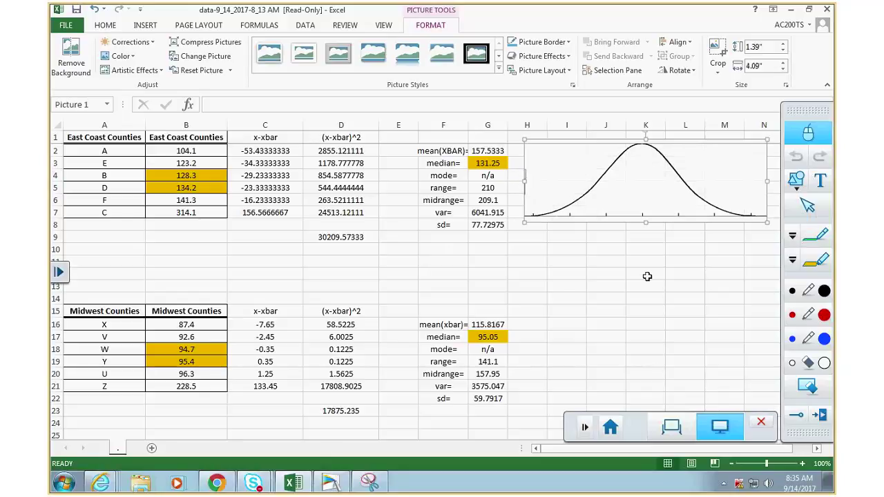
- Fine-tune the curve picture's position so its middle tick sits centred just above cell K8
{"action": "left_click", "coordinate": [645, 227]}
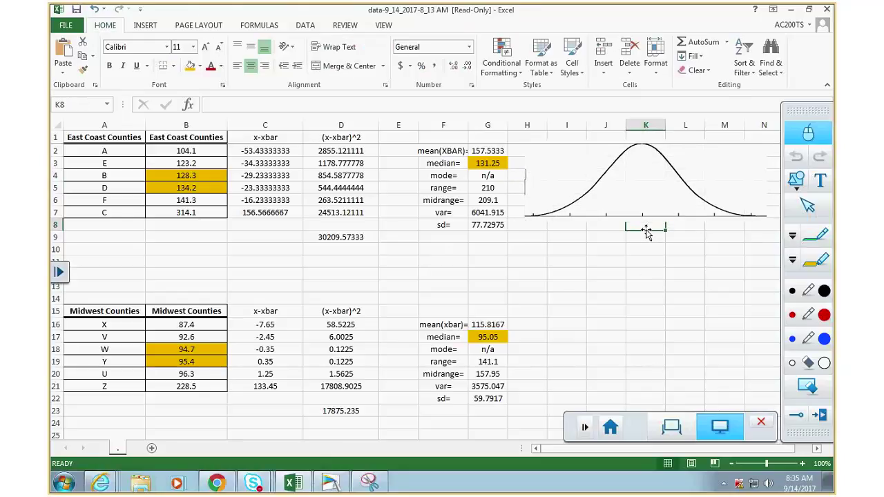
{"action": "left_click", "coordinate": [644, 186]}
{"action": "left_click_drag", "start_coordinate": [644, 187], "coordinate": [646, 181]}
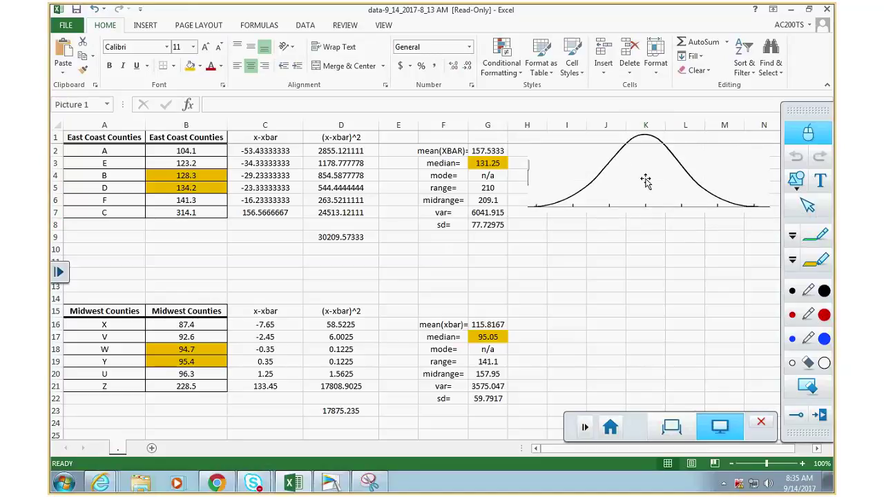
{"action": "left_click", "coordinate": [645, 227]}
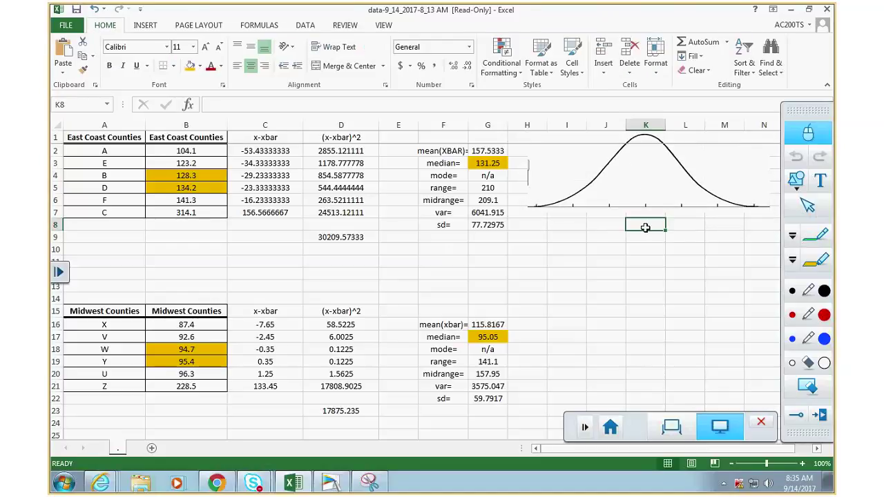
{"action": "left_click", "coordinate": [645, 185]}
{"action": "left_click_drag", "start_coordinate": [645, 185], "coordinate": [644, 192]}
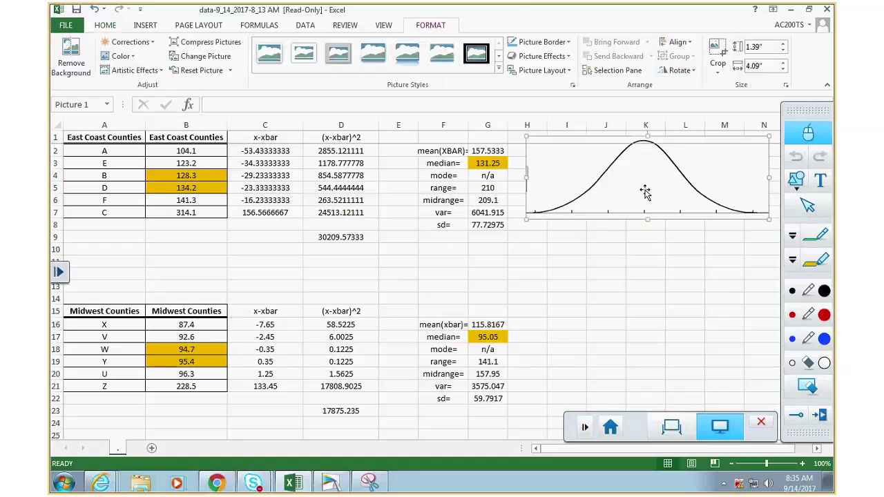
- Enter the formula =G2 in cell K8 to put the East Coast mean under the curve's centre tick
{"action": "left_click", "coordinate": [645, 226]}
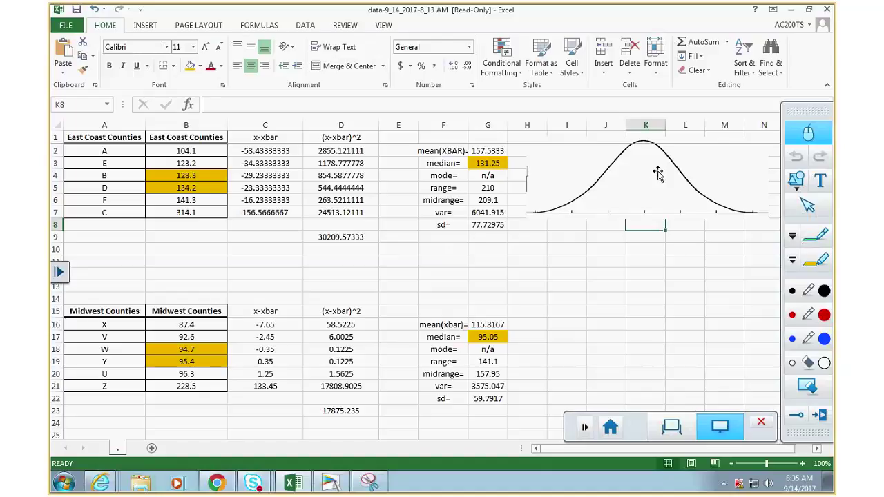
{"action": "type", "text": "="}
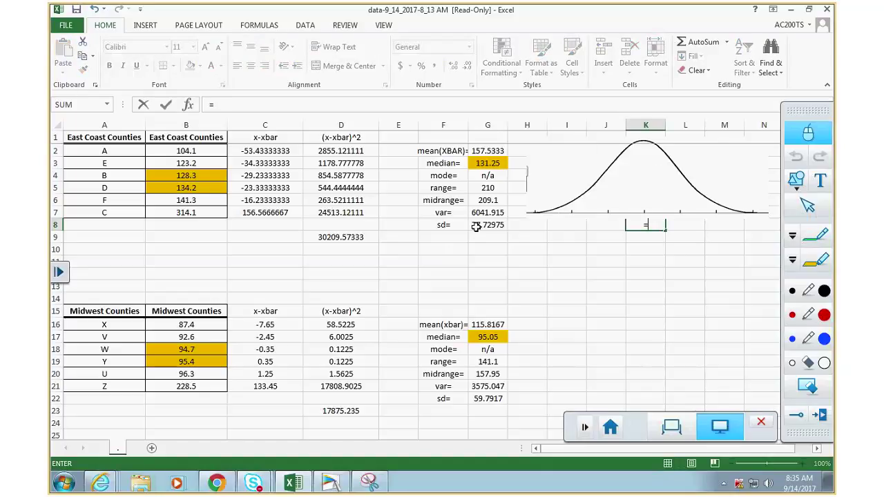
{"action": "left_click", "coordinate": [489, 151]}
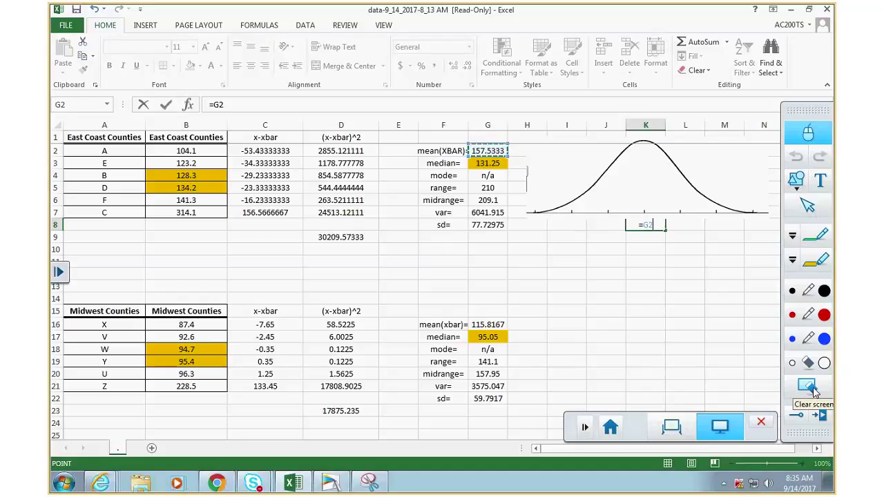
{"action": "key", "text": "Return"}
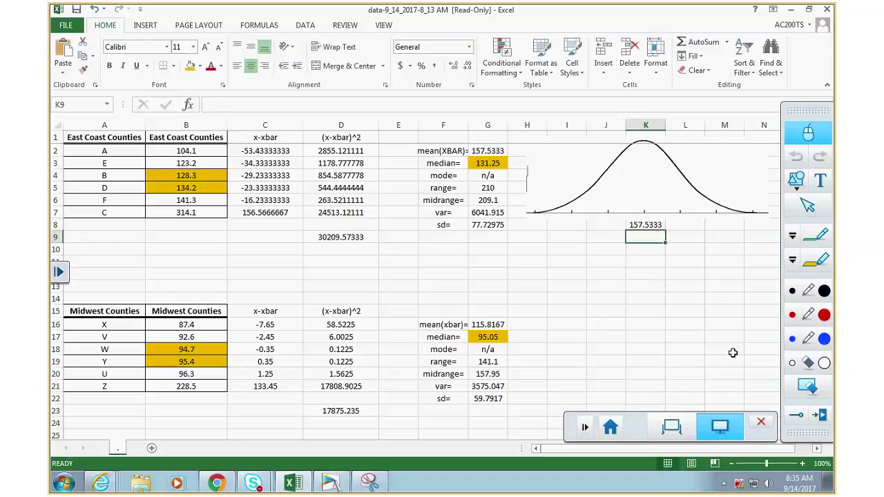
- Fill the East Coast mean cells F2:G2 and standard deviation cells F8:G8 with light green
{"action": "left_click", "coordinate": [450, 149]}
{"action": "left_click_drag", "start_coordinate": [450, 150], "coordinate": [487, 151]}
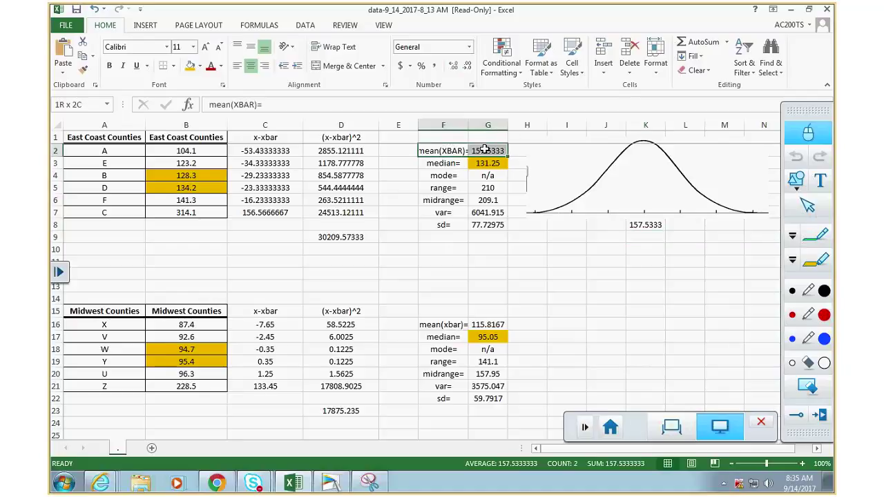
{"action": "left_click", "coordinate": [200, 66]}
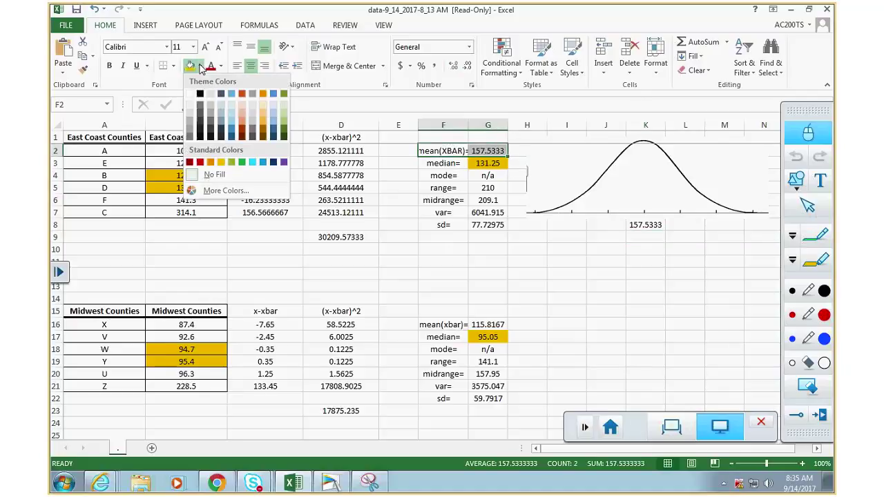
{"action": "left_click", "coordinate": [275, 119]}
{"action": "left_click_drag", "start_coordinate": [443, 224], "coordinate": [481, 224]}
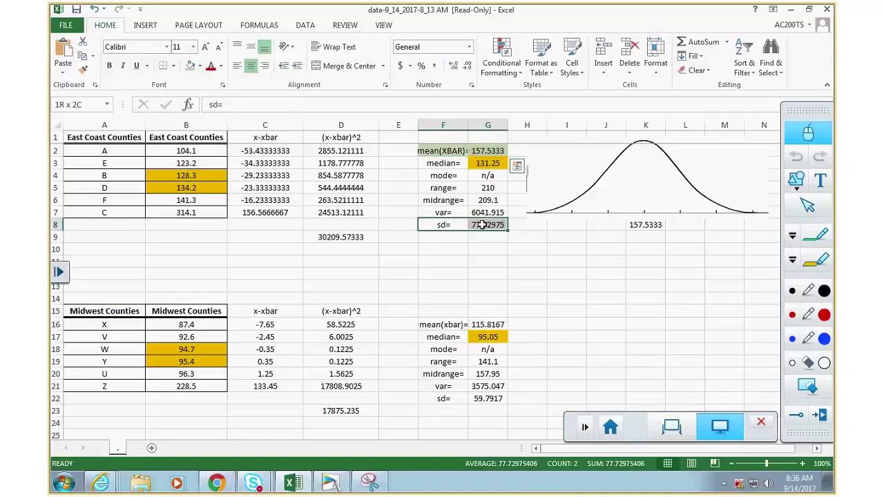
{"action": "left_click", "coordinate": [191, 66]}
{"action": "left_click", "coordinate": [644, 224]}
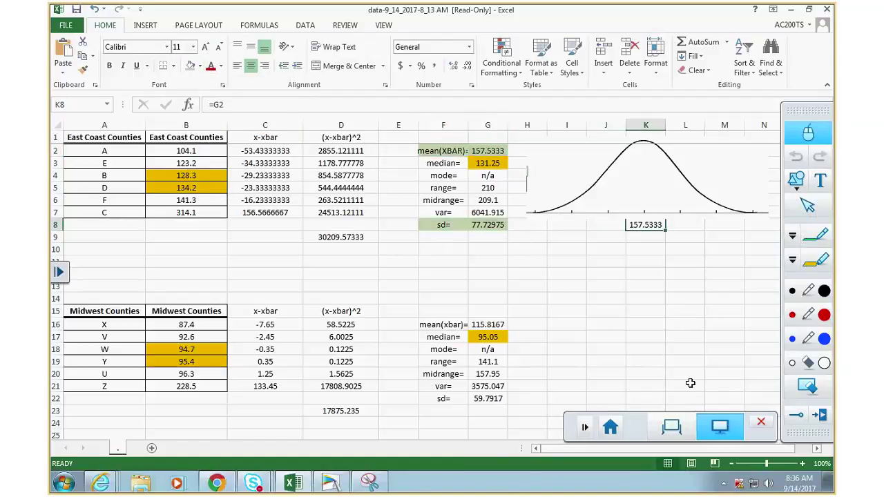
{"action": "left_click", "coordinate": [680, 224]}
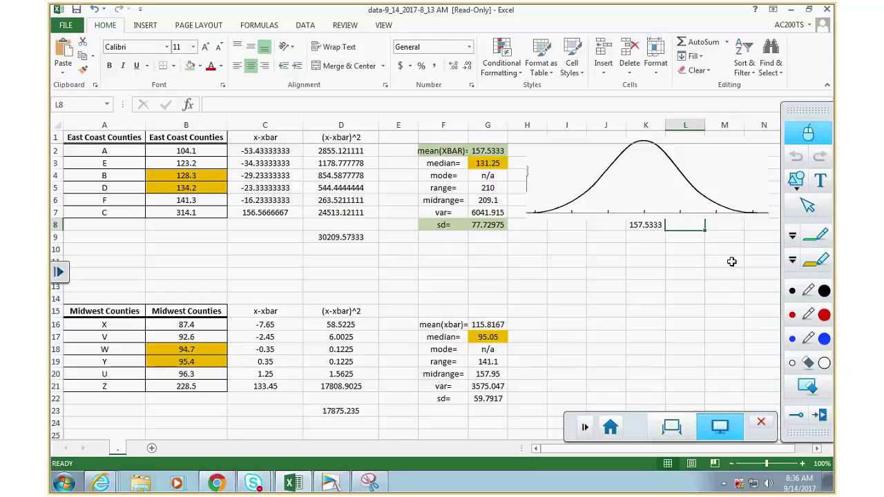
{"action": "type", "text": "="}
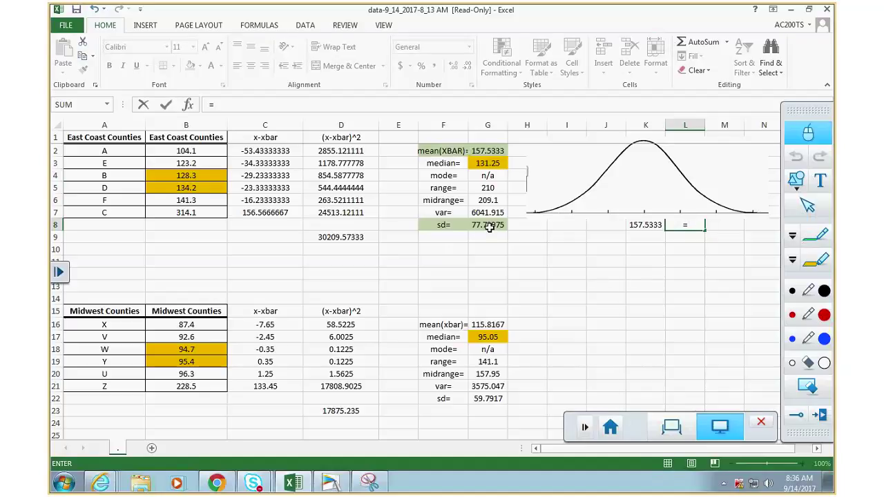
{"action": "left_click", "coordinate": [643, 220]}
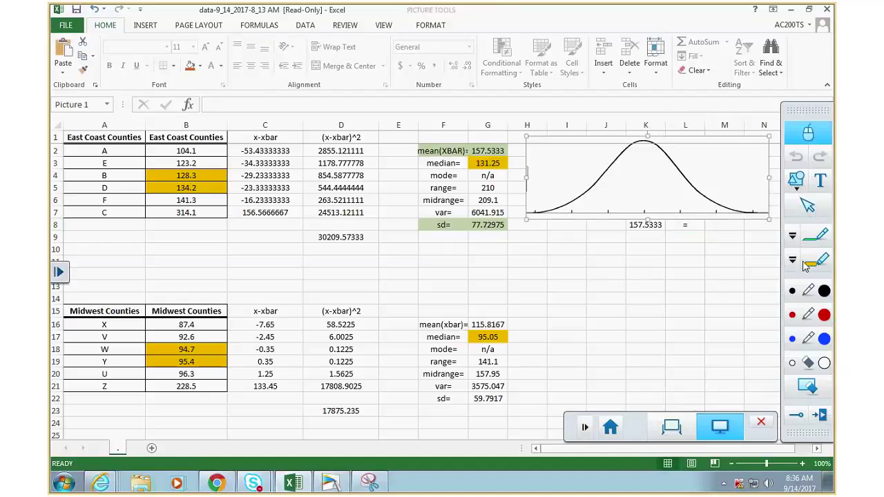
{"action": "left_click", "coordinate": [643, 226]}
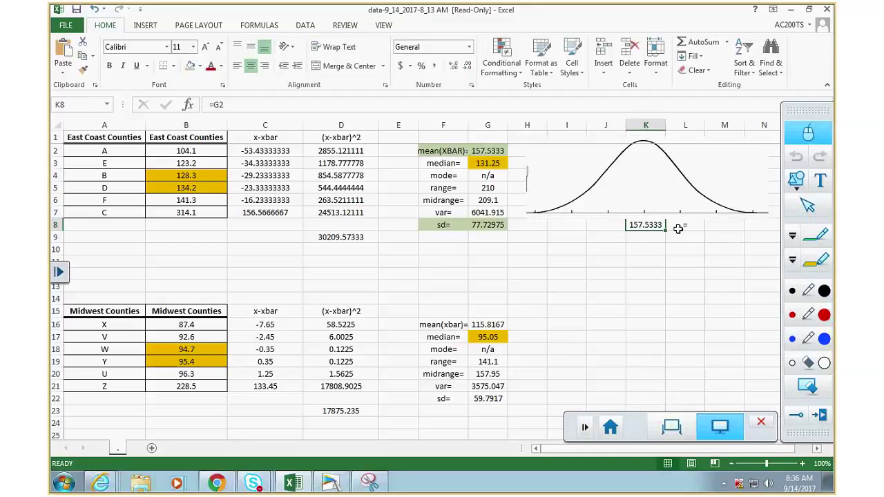
- Enter the formula =K8+$G$8 in cell L8 and fill it across to M8
{"action": "left_click", "coordinate": [692, 234]}
{"action": "type", "text": "="}
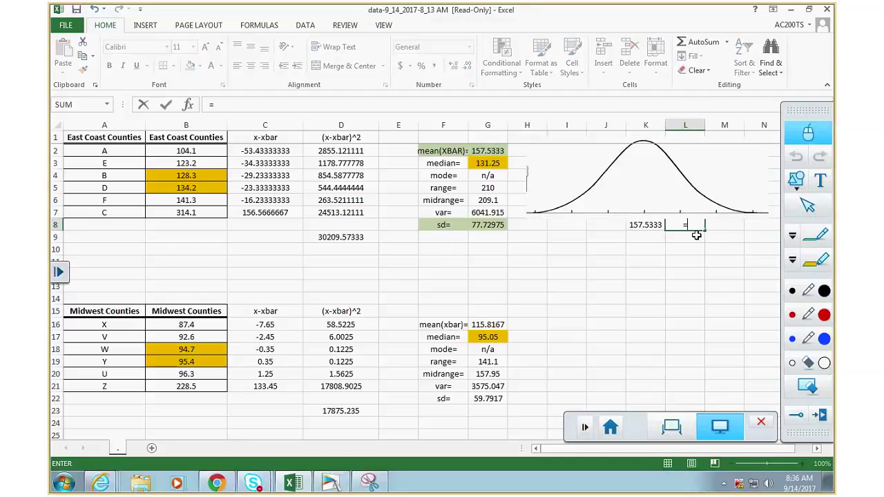
{"action": "left_click", "coordinate": [628, 229]}
{"action": "type", "text": "+"}
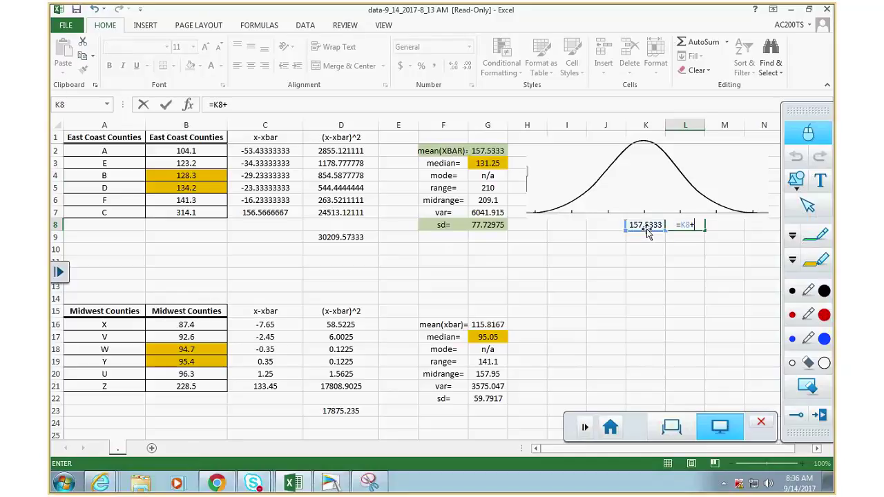
{"action": "left_click", "coordinate": [489, 228]}
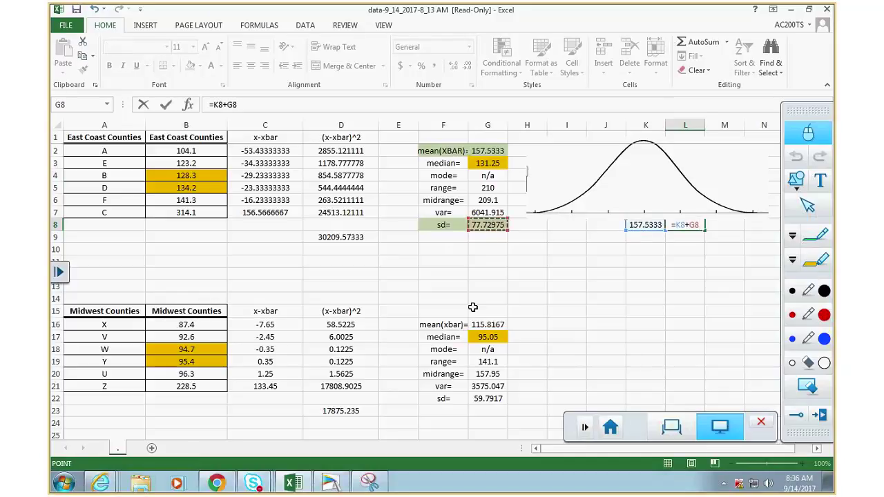
{"action": "key", "text": "Return"}
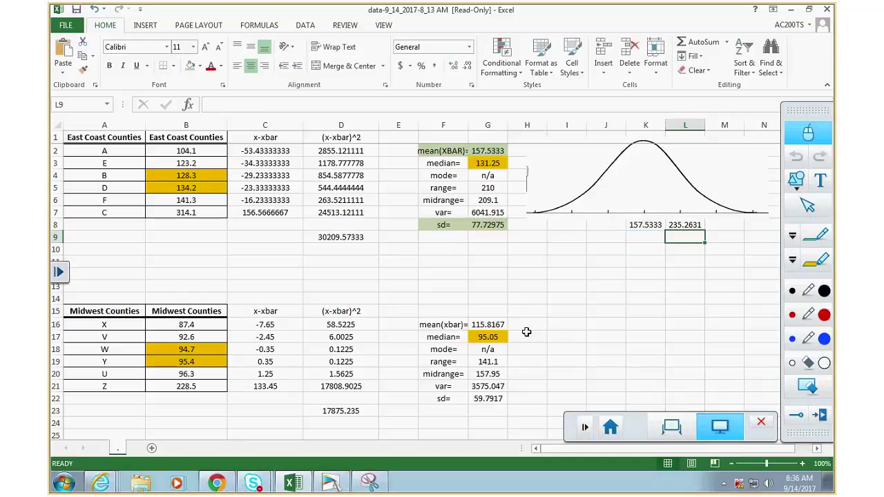
{"action": "left_click", "coordinate": [682, 225]}
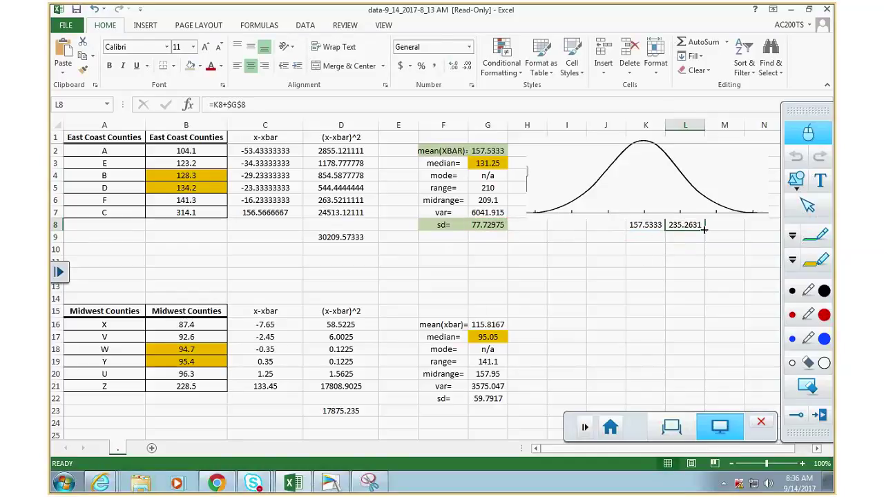
{"action": "left_click_drag", "start_coordinate": [705, 231], "coordinate": [730, 232]}
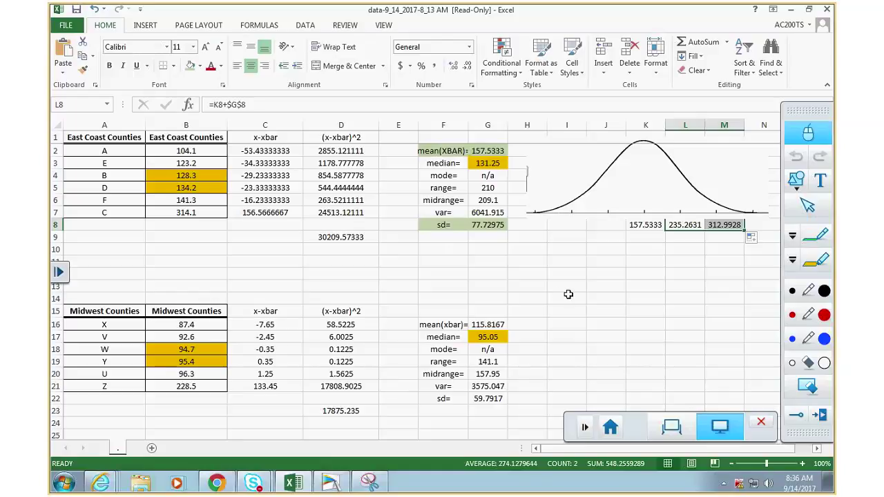
- Enter the formula =K8-$G$8 in cell J8 and fill it back to I8
{"action": "left_click", "coordinate": [615, 220]}
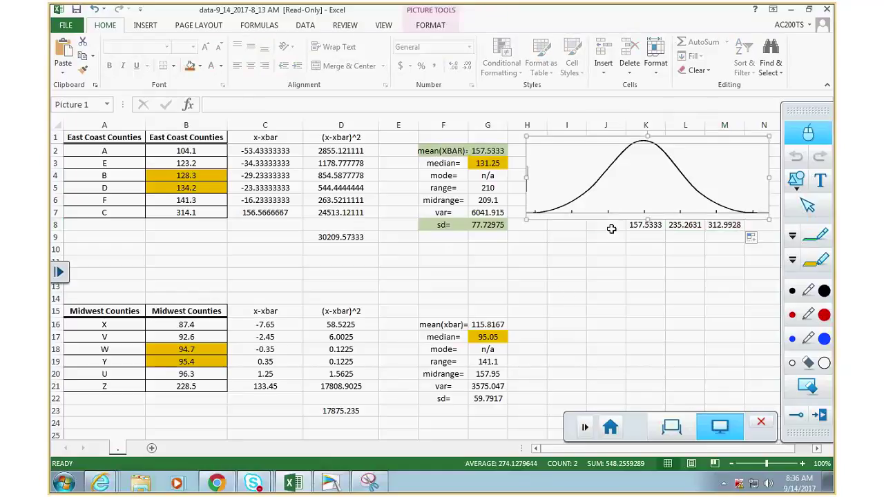
{"action": "left_click", "coordinate": [606, 226]}
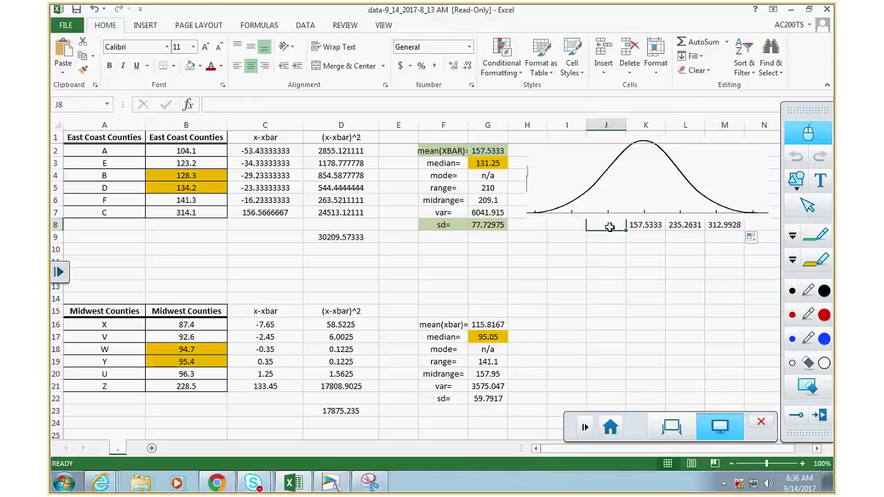
{"action": "type", "text": "="}
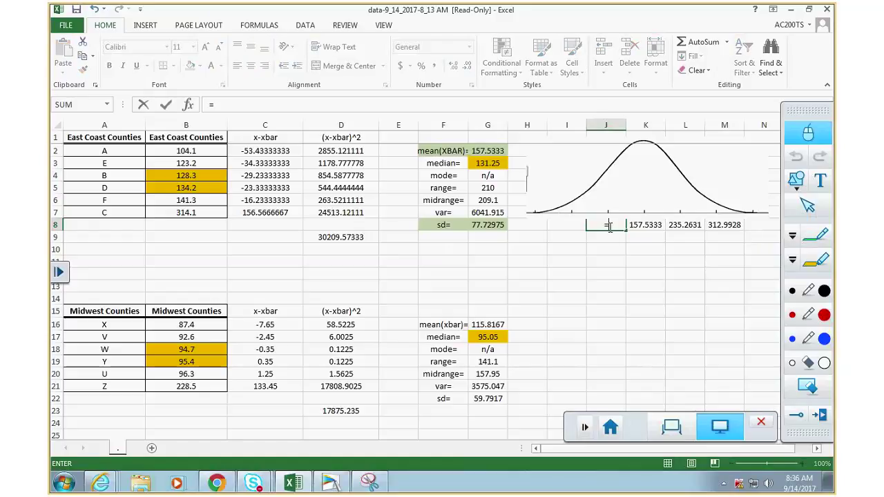
{"action": "left_click", "coordinate": [640, 226]}
{"action": "type", "text": "-"}
{"action": "left_click", "coordinate": [482, 225]}
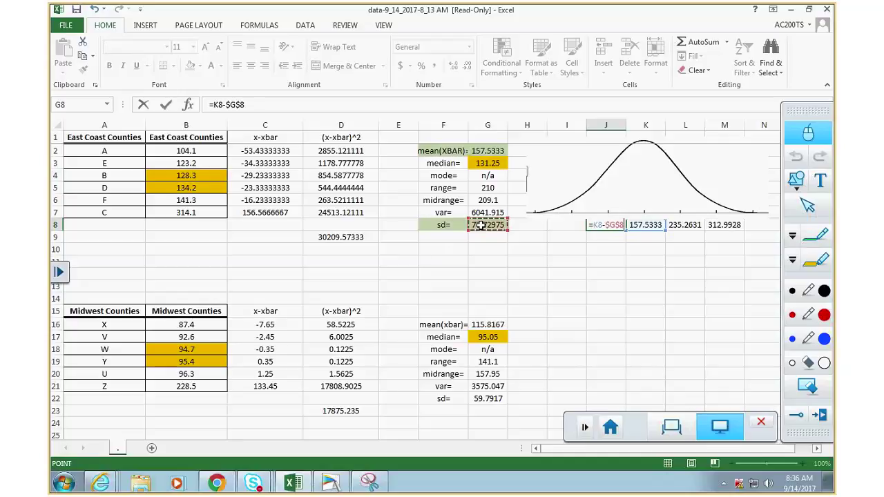
{"action": "key", "text": "Return"}
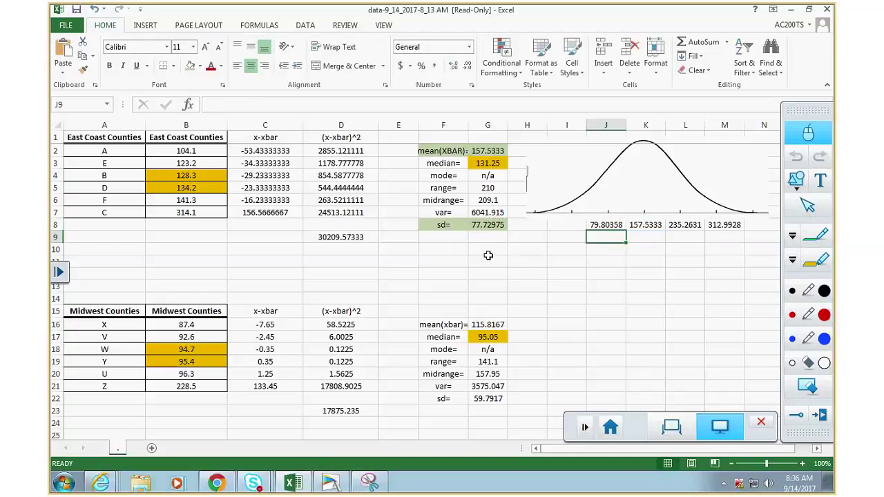
{"action": "left_click", "coordinate": [614, 211]}
{"action": "left_click", "coordinate": [623, 229]}
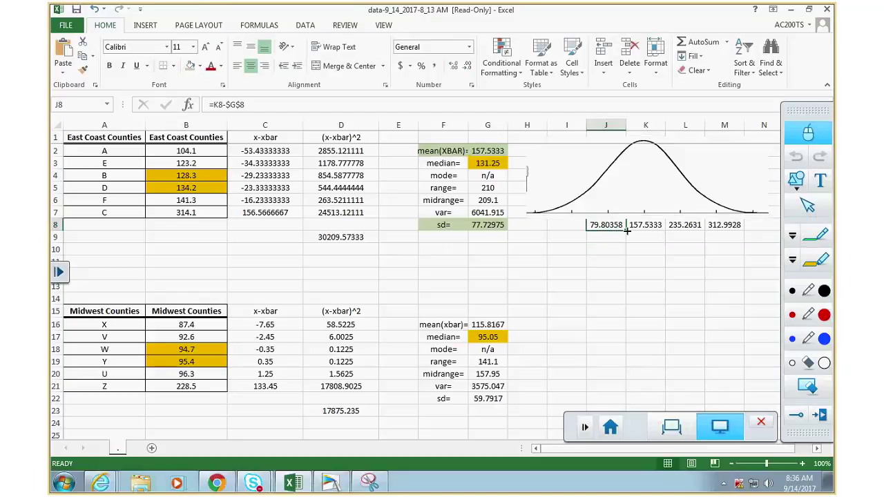
{"action": "left_click_drag", "start_coordinate": [625, 232], "coordinate": [565, 228]}
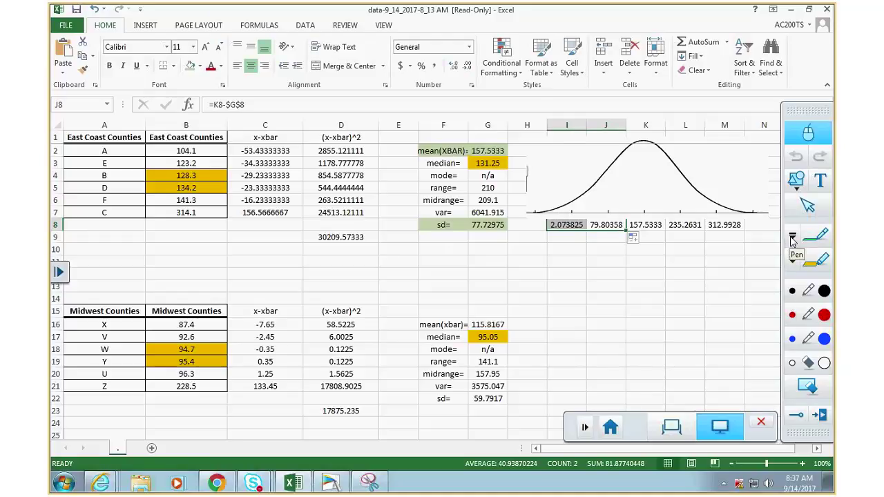
- Draw thin black vertical lines through the curve at the five ticks above cells I8 to M8 using the annotation line shape
{"action": "left_click", "coordinate": [797, 191]}
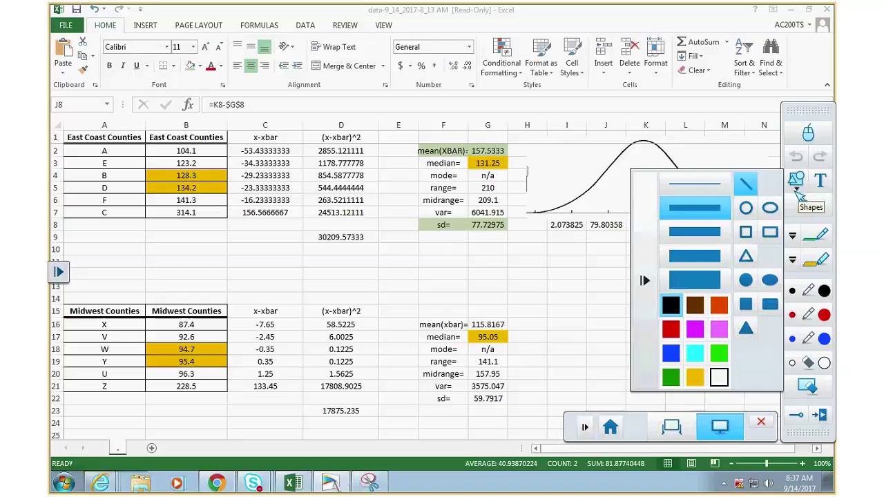
{"action": "left_click", "coordinate": [694, 183]}
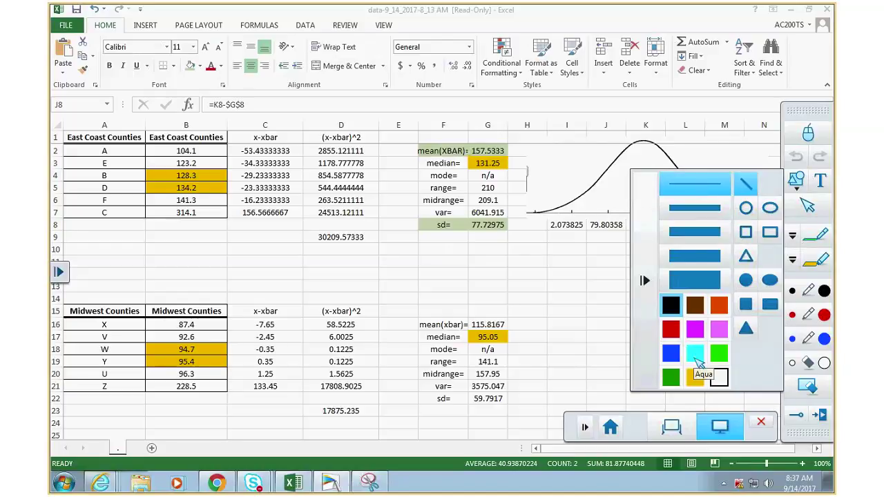
{"action": "left_click", "coordinate": [571, 211]}
{"action": "left_click_drag", "start_coordinate": [572, 212], "coordinate": [571, 175]}
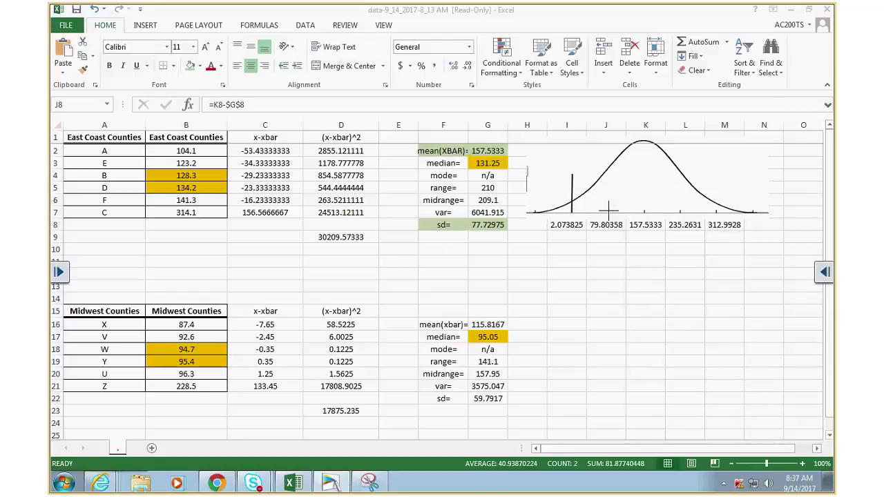
{"action": "left_click_drag", "start_coordinate": [607, 211], "coordinate": [607, 144]}
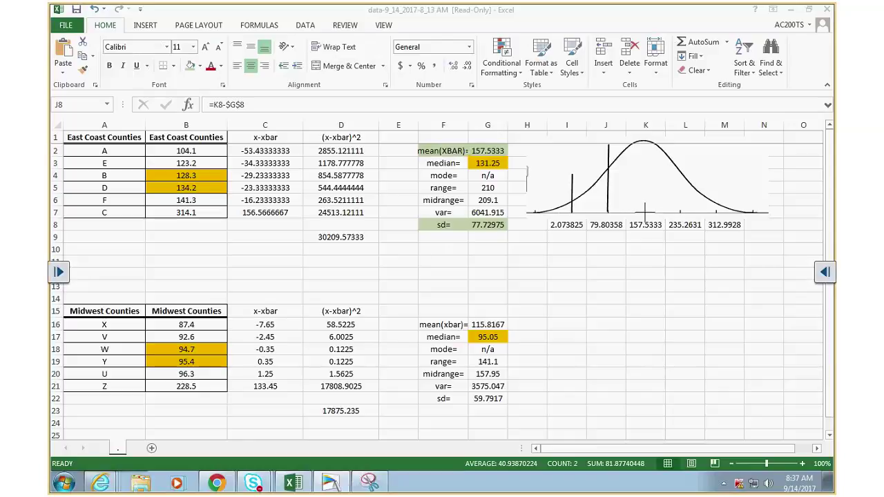
{"action": "left_click_drag", "start_coordinate": [645, 211], "coordinate": [645, 126]}
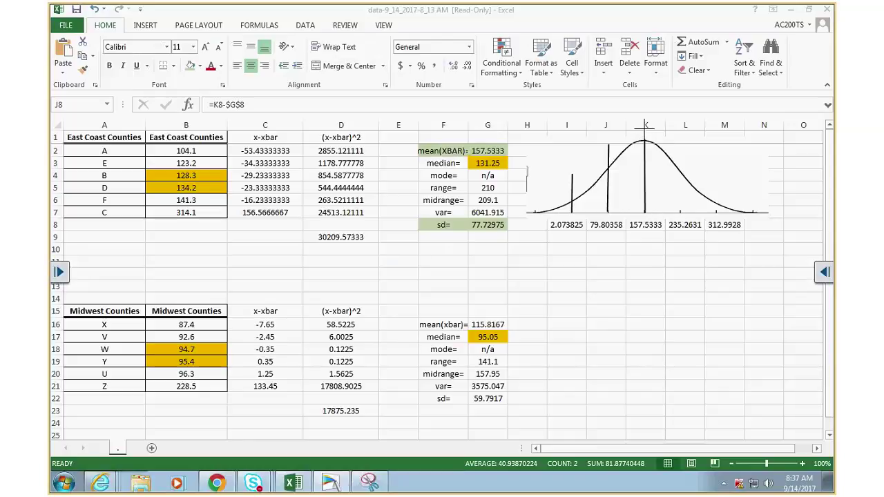
{"action": "left_click_drag", "start_coordinate": [681, 211], "coordinate": [679, 140]}
{"action": "left_click_drag", "start_coordinate": [717, 205], "coordinate": [717, 177]}
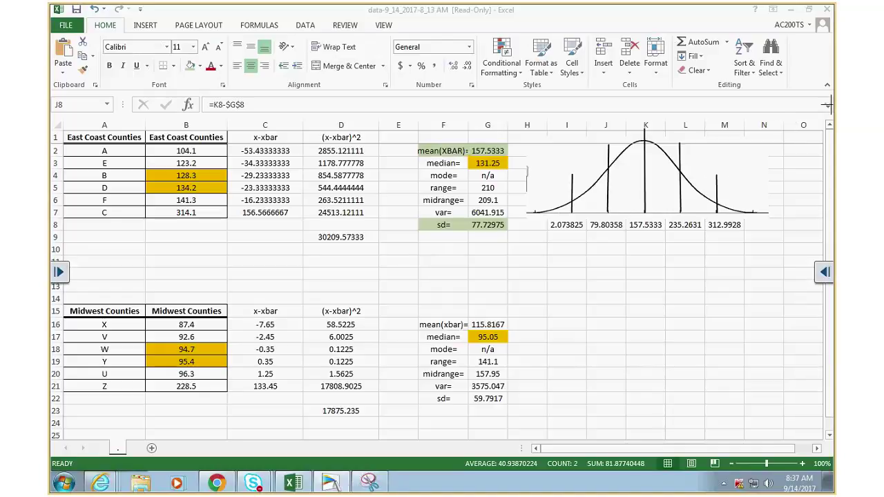
- Handwrite the section percentages 2.5, 13.5, 34, 34, 13.5 and 2.5 along the curve in black pen
{"action": "left_click", "coordinate": [59, 272]}
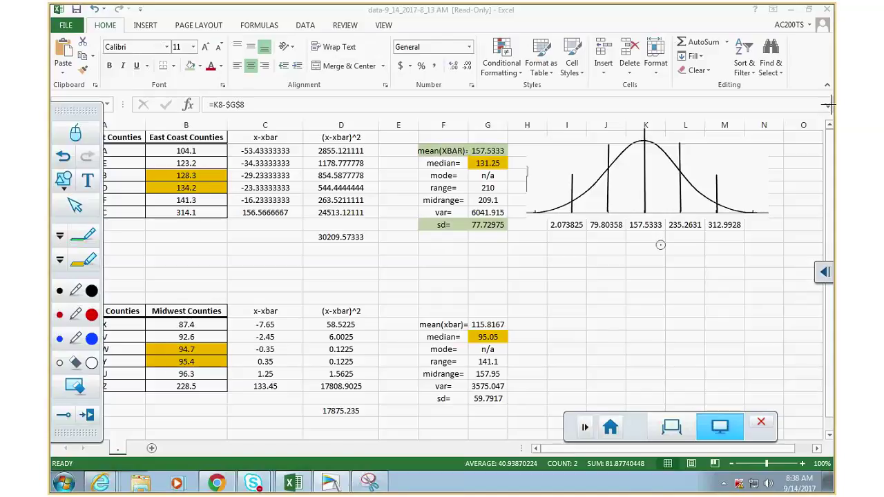
{"action": "left_click_drag", "start_coordinate": [542, 198], "coordinate": [552, 202]}
{"action": "left_click", "coordinate": [553, 205]}
{"action": "mouse_move", "coordinate": [580, 180]}
{"action": "left_mouse_down"}
{"action": "mouse_move", "coordinate": [578, 193]}
{"action": "mouse_move", "coordinate": [599, 171]}
{"action": "left_mouse_up"}
{"action": "left_click", "coordinate": [595, 183]}
{"action": "left_click_drag", "start_coordinate": [599, 171], "coordinate": [600, 181]}
{"action": "left_click_drag", "start_coordinate": [618, 139], "coordinate": [620, 149]}
{"action": "mouse_move", "coordinate": [626, 135]}
{"action": "left_mouse_down"}
{"action": "mouse_move", "coordinate": [631, 144]}
{"action": "mouse_move", "coordinate": [669, 141]}
{"action": "mouse_move", "coordinate": [693, 178]}
{"action": "left_mouse_up"}
{"action": "left_click", "coordinate": [701, 179]}
{"action": "mouse_move", "coordinate": [709, 170]}
{"action": "left_mouse_down"}
{"action": "mouse_move", "coordinate": [704, 184]}
{"action": "mouse_move", "coordinate": [747, 199]}
{"action": "left_mouse_up"}
{"action": "left_click", "coordinate": [739, 197]}
{"action": "left_click_drag", "start_coordinate": [748, 187], "coordinate": [756, 188]}
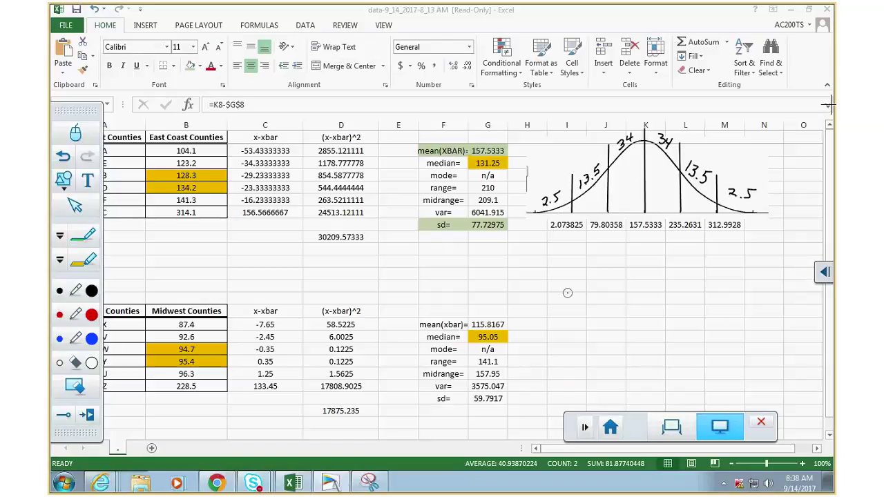
- Hatch the area under the curve between the two outermost vertical lines with diagonal pen strokes
{"action": "mouse_move", "coordinate": [573, 208]}
{"action": "left_mouse_down"}
{"action": "mouse_move", "coordinate": [608, 167]}
{"action": "mouse_move", "coordinate": [615, 182]}
{"action": "left_mouse_up"}
{"action": "mouse_move", "coordinate": [606, 191]}
{"action": "left_mouse_down"}
{"action": "mouse_move", "coordinate": [638, 144]}
{"action": "mouse_move", "coordinate": [635, 163]}
{"action": "left_mouse_up"}
{"action": "mouse_move", "coordinate": [615, 206]}
{"action": "left_mouse_down"}
{"action": "mouse_move", "coordinate": [649, 142]}
{"action": "mouse_move", "coordinate": [672, 167]}
{"action": "left_mouse_up"}
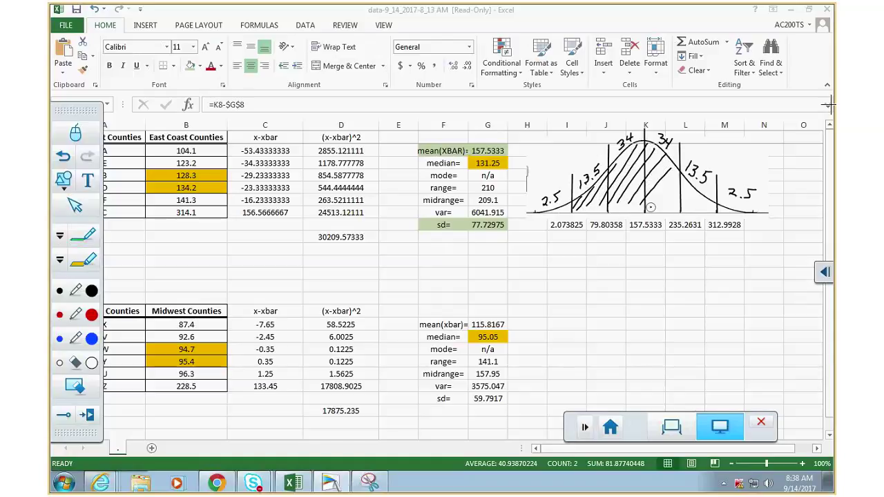
{"action": "left_click_drag", "start_coordinate": [646, 211], "coordinate": [681, 174]}
{"action": "left_click_drag", "start_coordinate": [664, 209], "coordinate": [685, 182]}
{"action": "left_click_drag", "start_coordinate": [690, 212], "coordinate": [704, 197]}
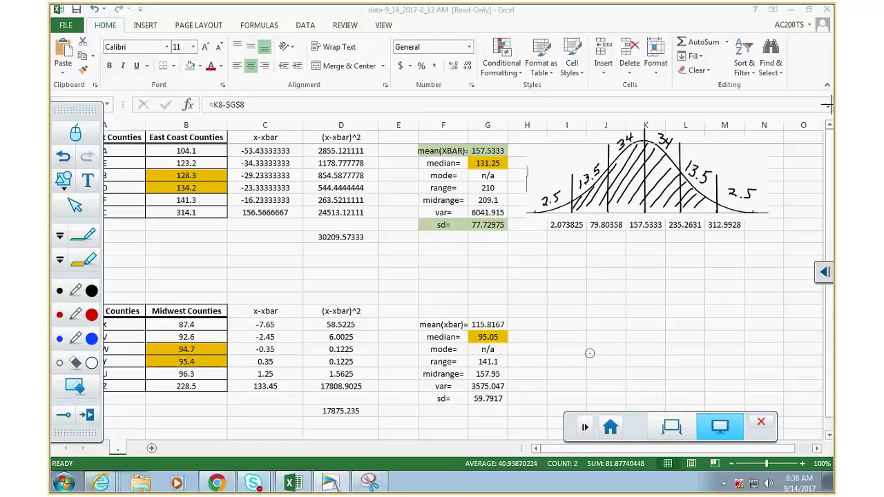
- Handwrite "95% - 2 SD" and "Normal" below the East Coast curve, and extend its baseline at both ends with tails marked 0
{"action": "mouse_move", "coordinate": [600, 250]}
{"action": "left_mouse_down"}
{"action": "mouse_move", "coordinate": [610, 262]}
{"action": "mouse_move", "coordinate": [618, 245]}
{"action": "mouse_move", "coordinate": [623, 266]}
{"action": "mouse_move", "coordinate": [691, 265]}
{"action": "left_mouse_up"}
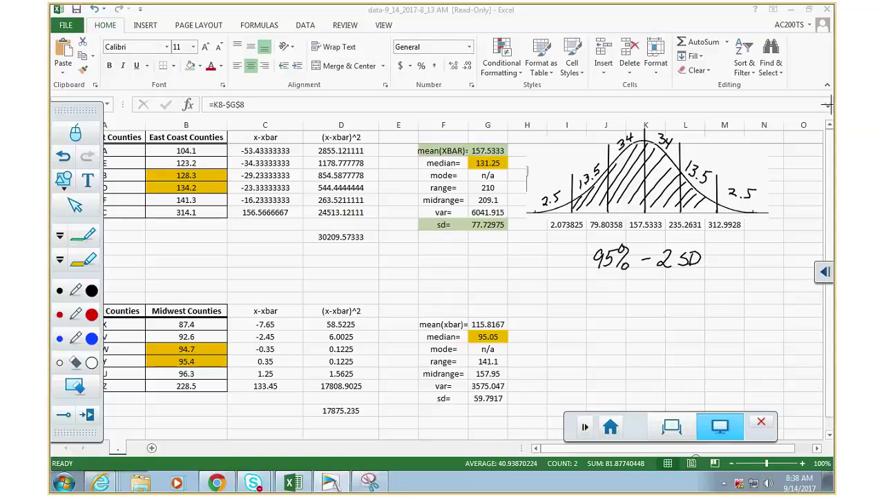
{"action": "mouse_move", "coordinate": [613, 276]}
{"action": "left_mouse_down"}
{"action": "mouse_move", "coordinate": [607, 292]}
{"action": "mouse_move", "coordinate": [626, 275]}
{"action": "mouse_move", "coordinate": [667, 295]}
{"action": "left_mouse_up"}
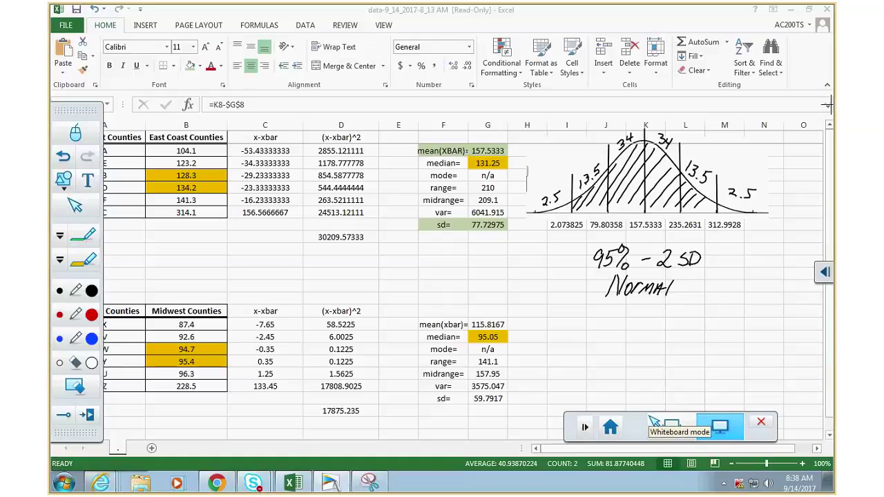
{"action": "left_click_drag", "start_coordinate": [807, 212], "coordinate": [760, 217]}
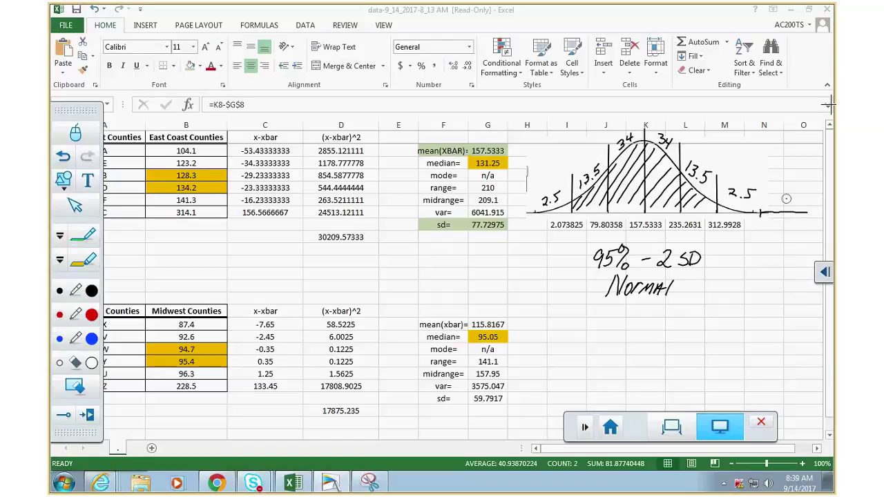
{"action": "left_click_drag", "start_coordinate": [785, 196], "coordinate": [785, 197]}
{"action": "mouse_move", "coordinate": [533, 216]}
{"action": "left_mouse_down"}
{"action": "mouse_move", "coordinate": [509, 213]}
{"action": "mouse_move", "coordinate": [529, 220]}
{"action": "mouse_move", "coordinate": [539, 202]}
{"action": "mouse_move", "coordinate": [511, 205]}
{"action": "mouse_move", "coordinate": [515, 198]}
{"action": "left_mouse_up"}
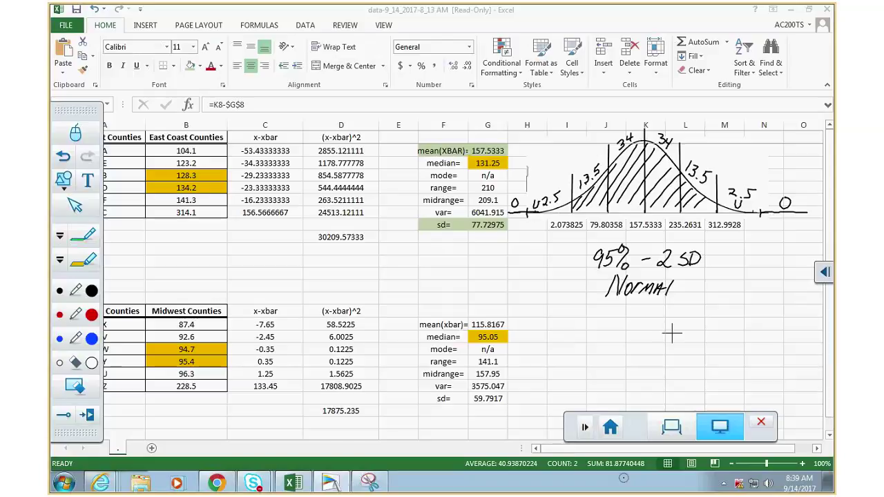
- Copy the blank normal curve picture and place the duplicate beside the Midwest statistics, just above row 22
{"action": "left_click", "coordinate": [823, 274]}
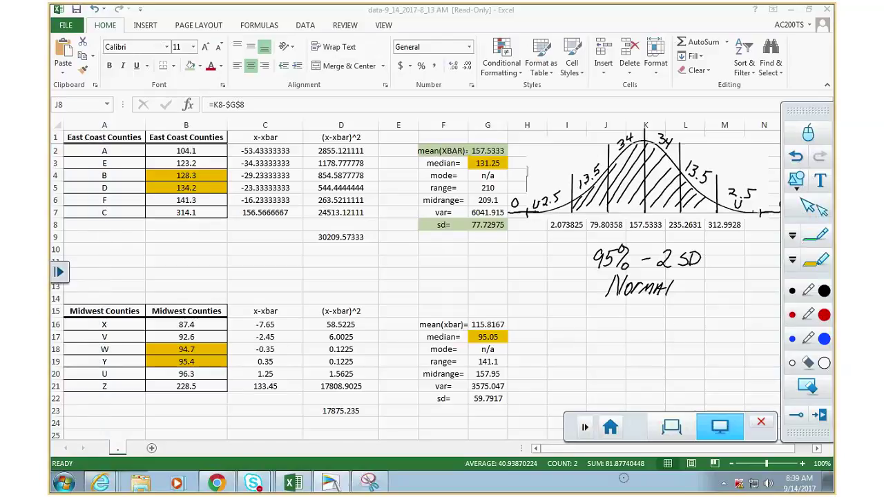
{"action": "left_click", "coordinate": [801, 142]}
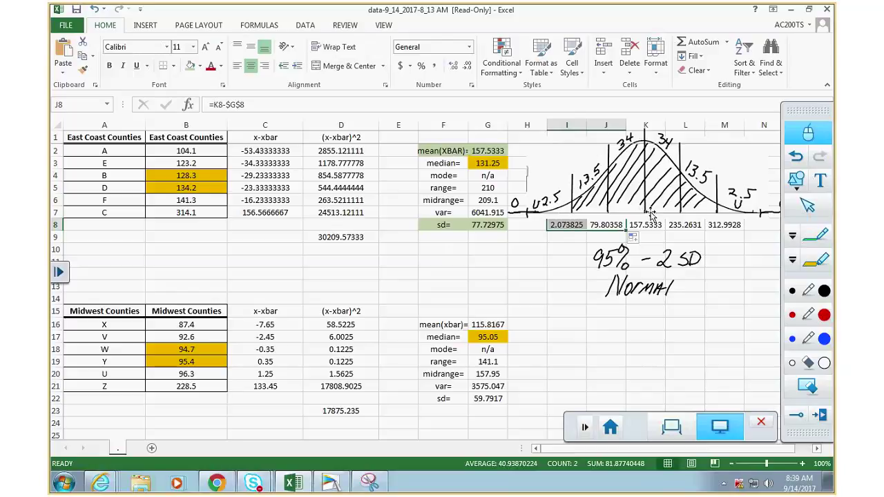
{"action": "right_click", "coordinate": [648, 214]}
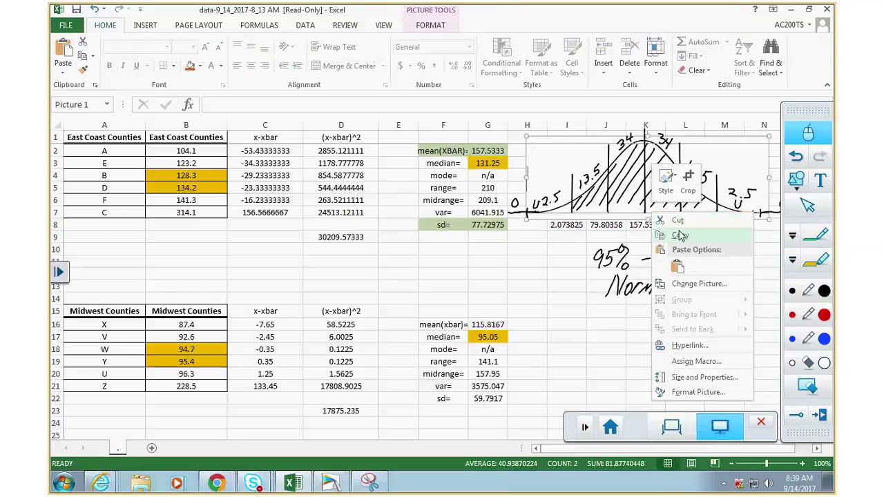
{"action": "left_click", "coordinate": [671, 234]}
{"action": "right_click", "coordinate": [601, 358]}
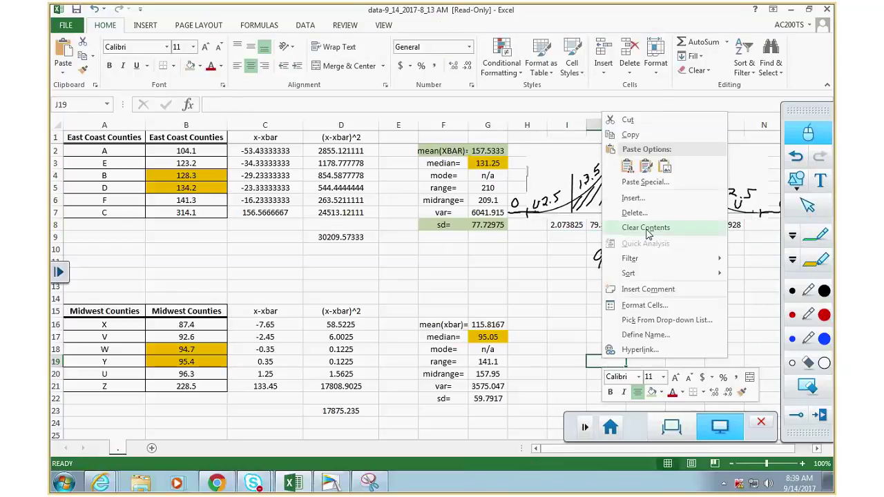
{"action": "left_click", "coordinate": [628, 168]}
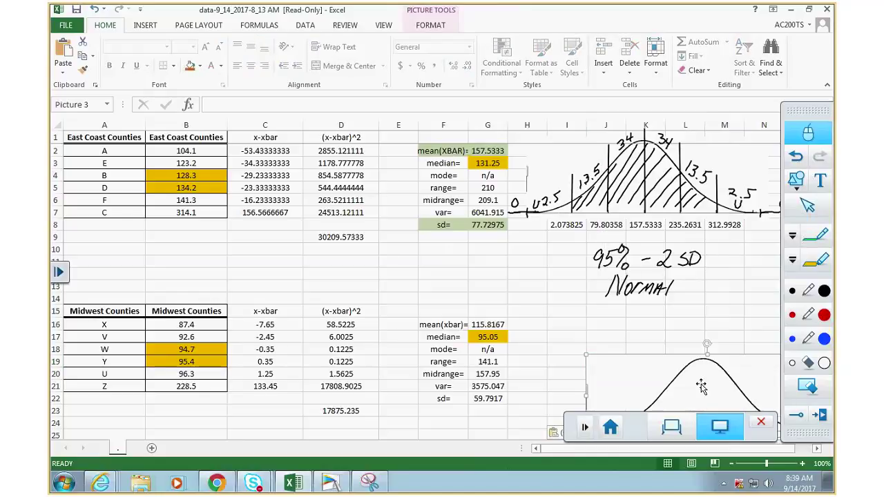
{"action": "left_click_drag", "start_coordinate": [701, 387], "coordinate": [642, 341]}
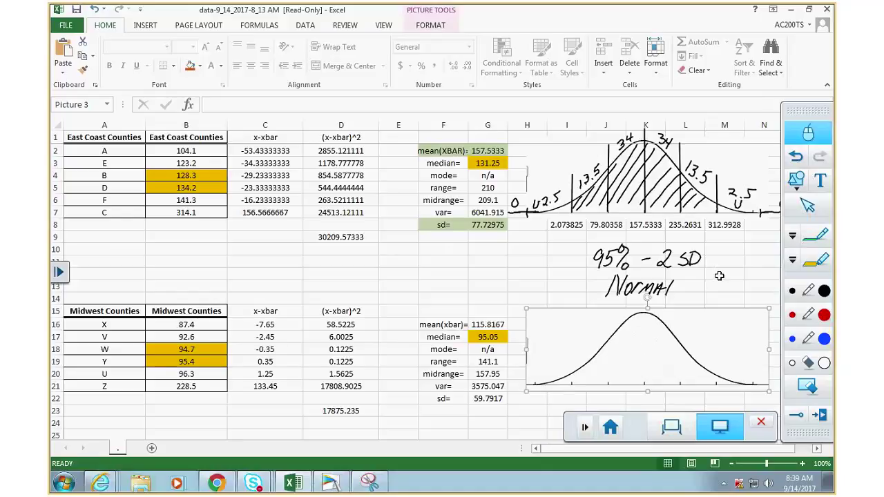
- Link cell K22 under the centre of the Midwest curve to the Midwest mean in G16
{"action": "left_click", "coordinate": [647, 399]}
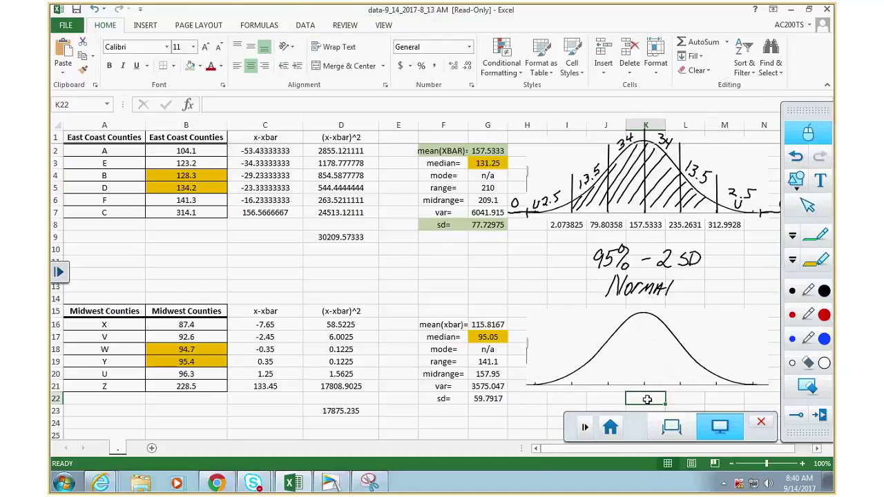
{"action": "type", "text": "="}
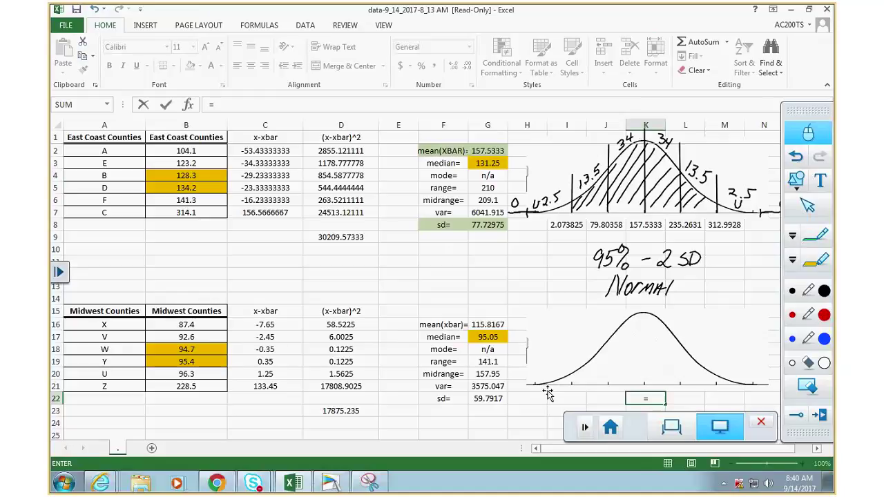
{"action": "left_click", "coordinate": [486, 324]}
{"action": "key", "text": "Return"}
- Enter the formula =K22+$G$22 in cell L22 and fill it across to N22
{"action": "key", "text": "Up"}
{"action": "key", "text": "Right"}
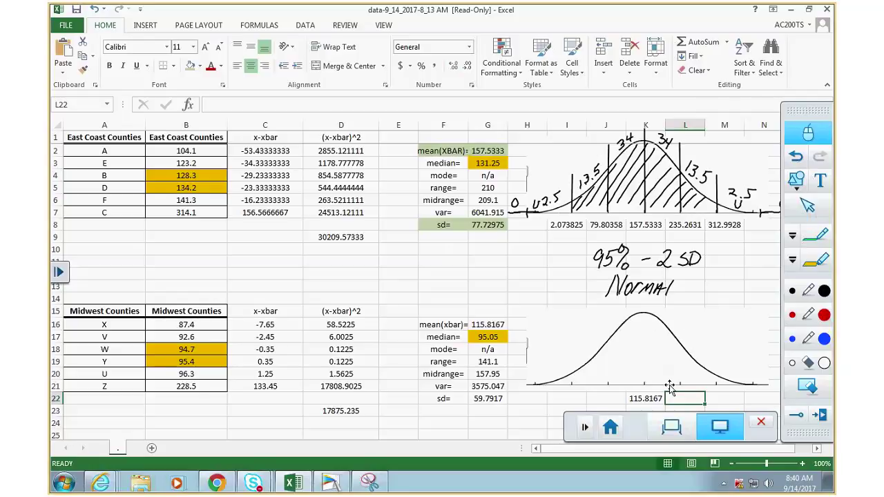
{"action": "type", "text": "="}
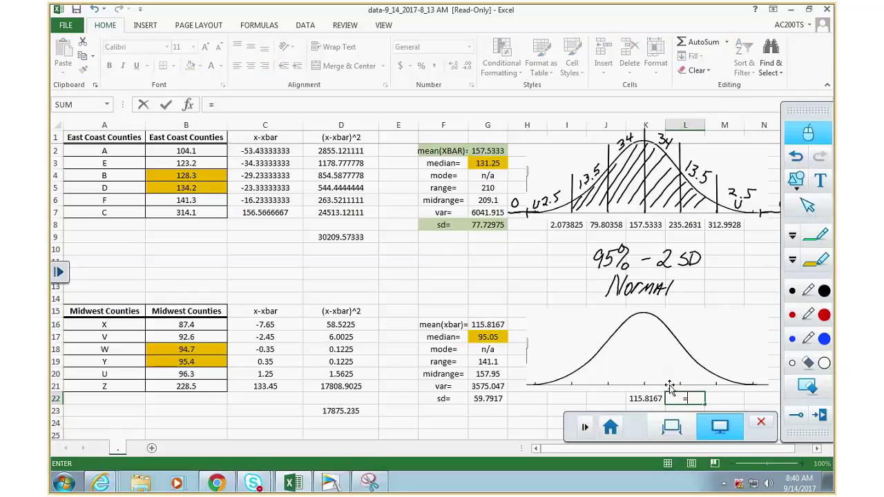
{"action": "left_click", "coordinate": [649, 397]}
{"action": "left_click", "coordinate": [647, 398]}
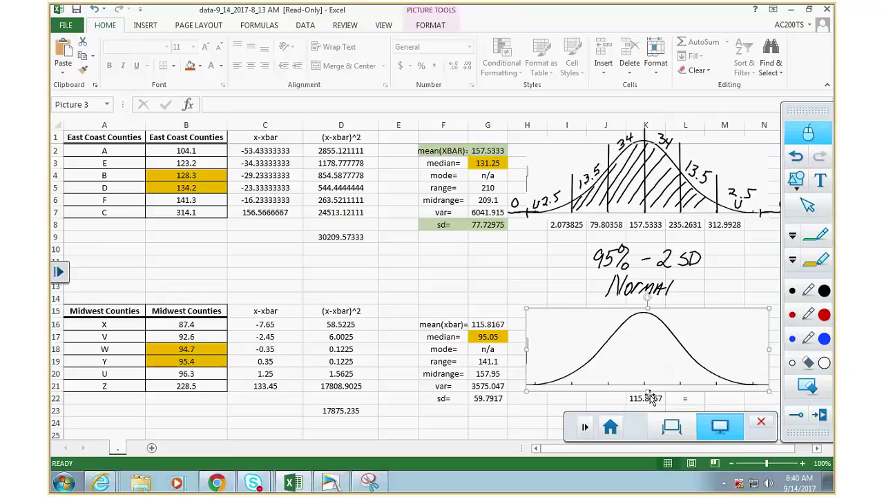
{"action": "double_click", "coordinate": [690, 398]}
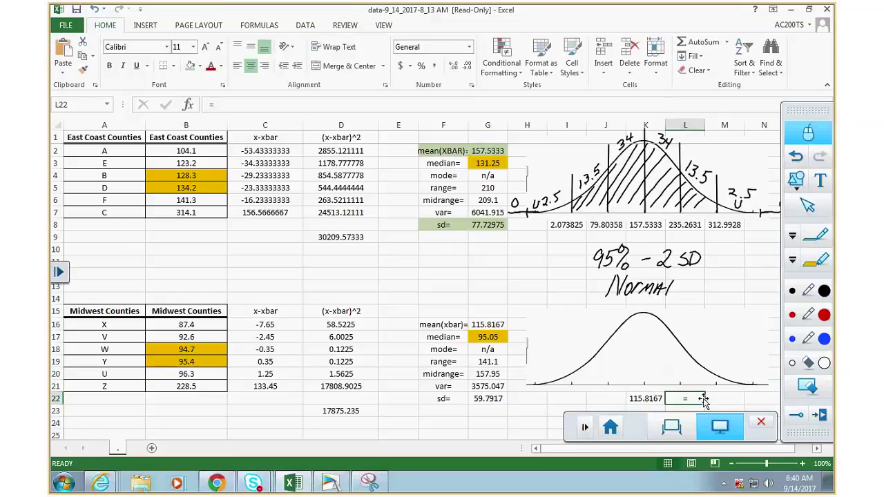
{"action": "left_click", "coordinate": [652, 398]}
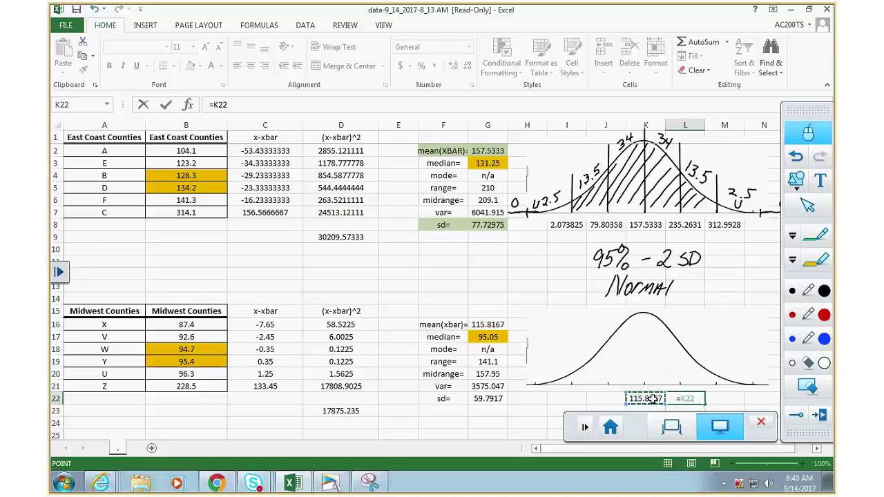
{"action": "type", "text": "+"}
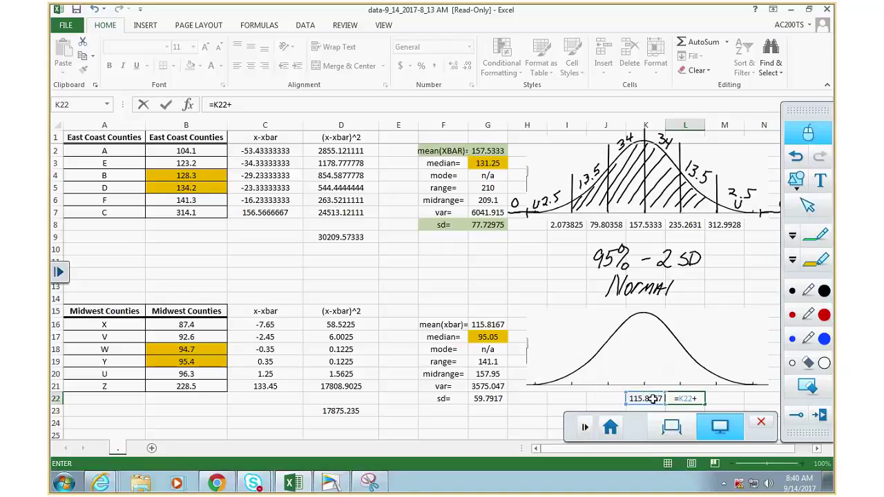
{"action": "left_click", "coordinate": [483, 399]}
{"action": "key", "text": "F4"}
{"action": "key", "text": "Return"}
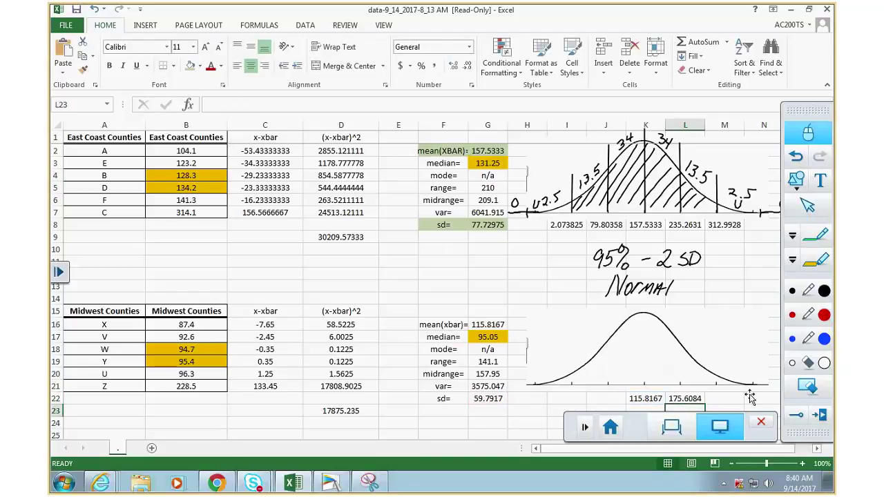
{"action": "left_click", "coordinate": [694, 399]}
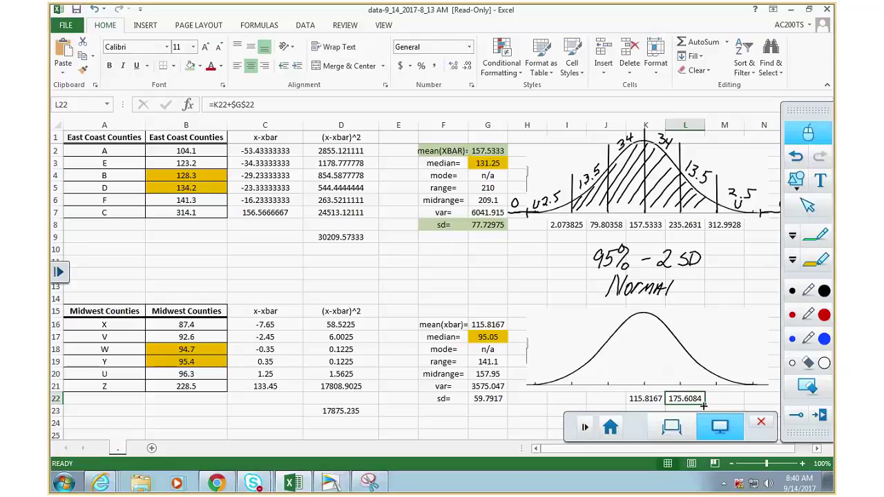
{"action": "left_click_drag", "start_coordinate": [703, 406], "coordinate": [766, 403]}
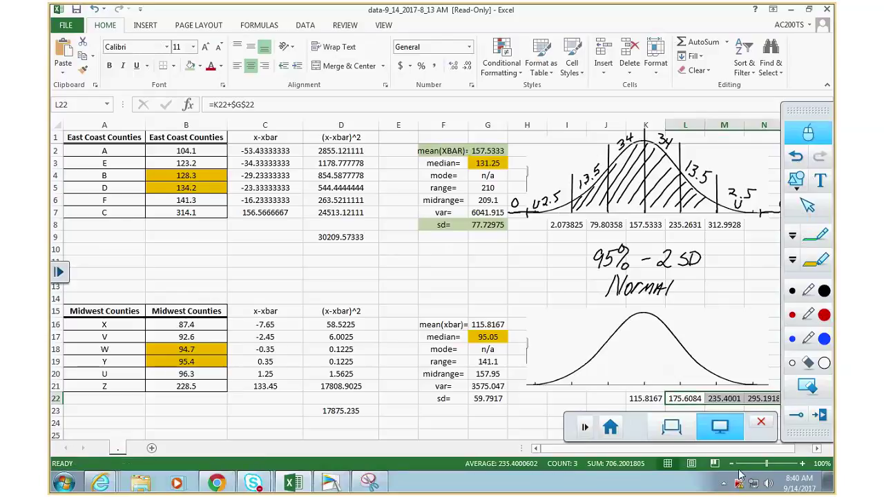
- Enter the formula =K22-$G$22 in cell J22 and fill it back to H22
{"action": "left_click", "coordinate": [619, 398]}
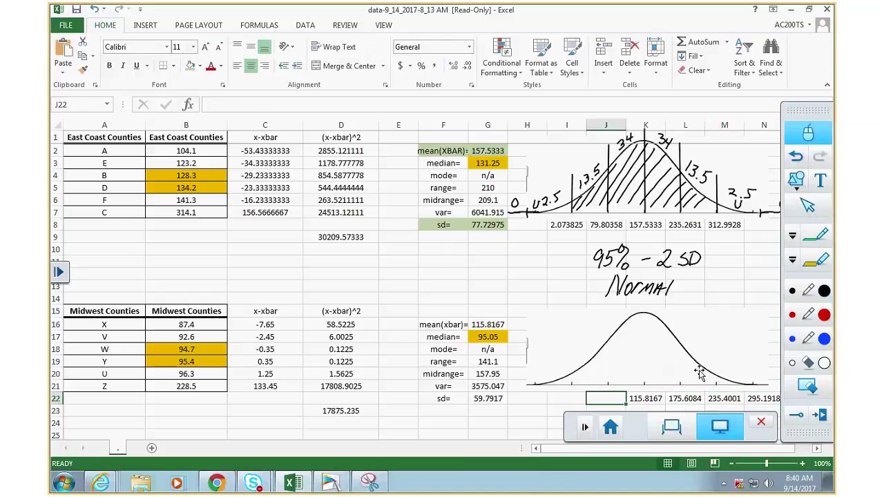
{"action": "type", "text": "="}
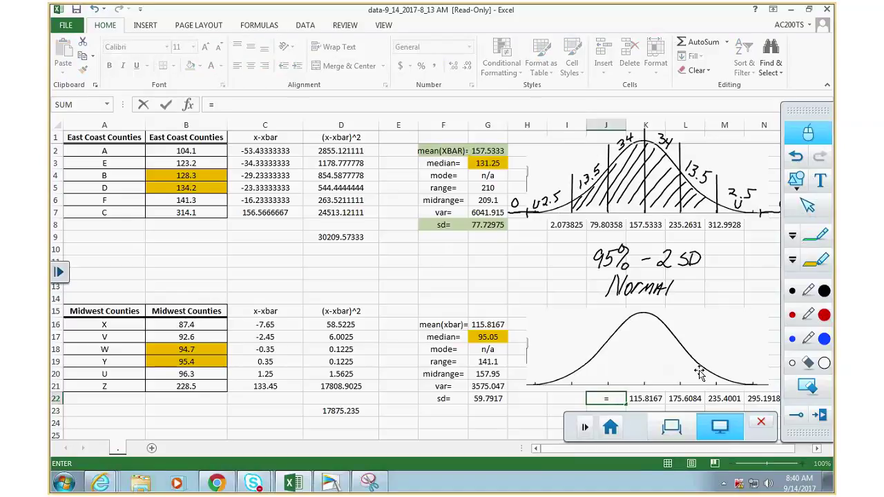
{"action": "left_click", "coordinate": [641, 400]}
{"action": "type", "text": "-"}
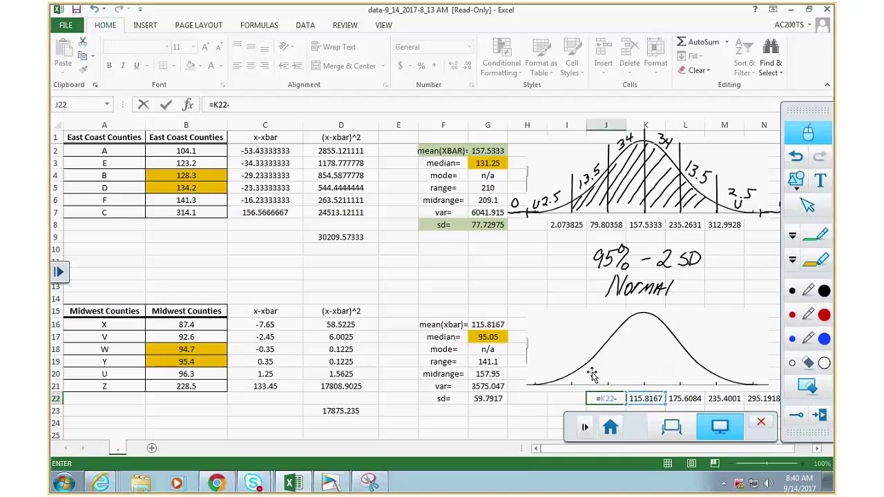
{"action": "left_click", "coordinate": [481, 395]}
{"action": "key", "text": "Return"}
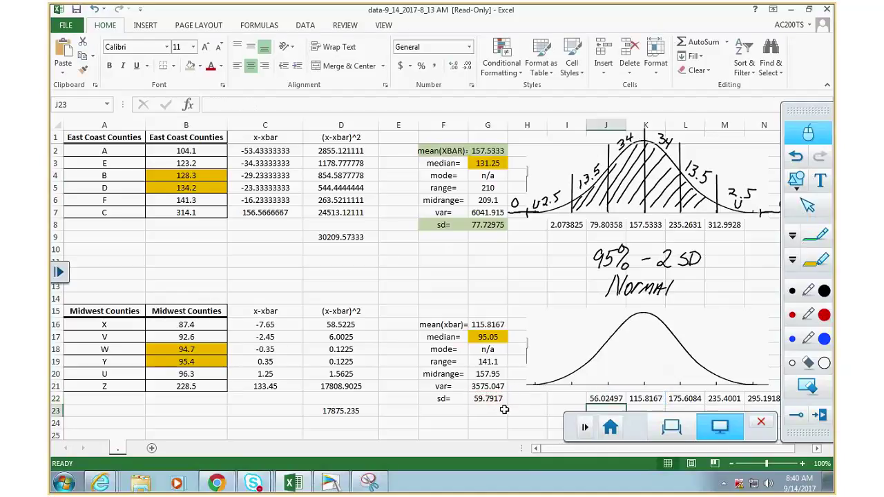
{"action": "left_click", "coordinate": [594, 399]}
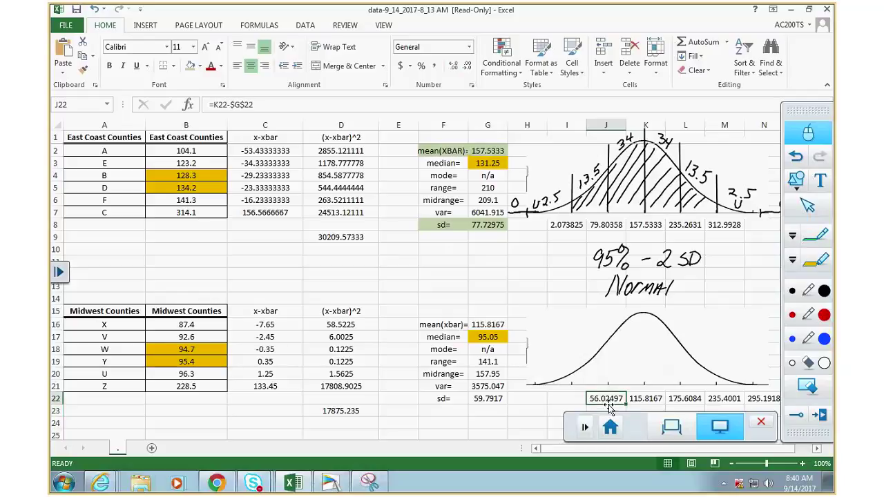
{"action": "left_click_drag", "start_coordinate": [626, 404], "coordinate": [513, 404]}
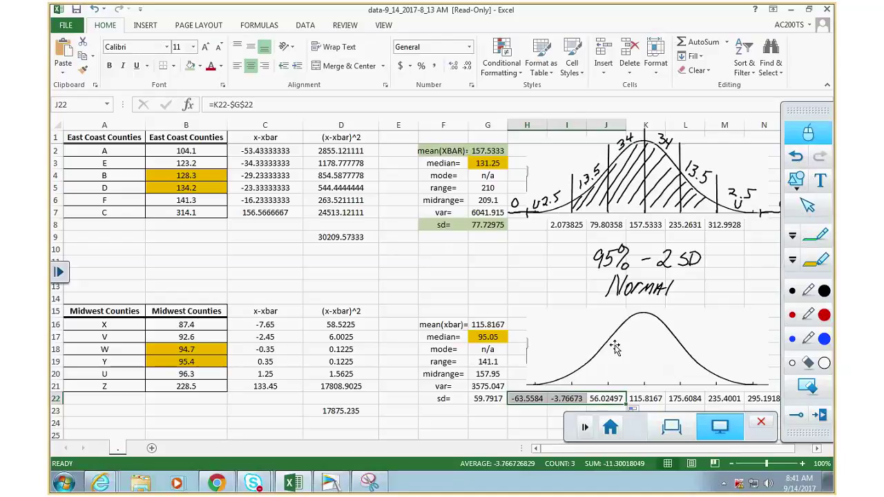
{"action": "left_click", "coordinate": [182, 388]}
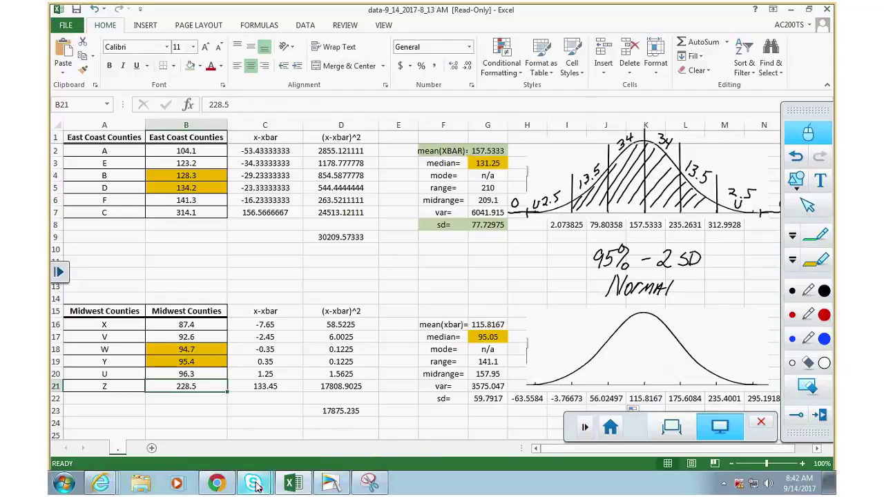
- Switch to Chrome and enlarge the What I Learned Wiki normal curve image with coloured percentage sections in the image results
{"action": "mouse_move", "coordinate": [253, 485]}
{"action": "left_click", "coordinate": [219, 483]}
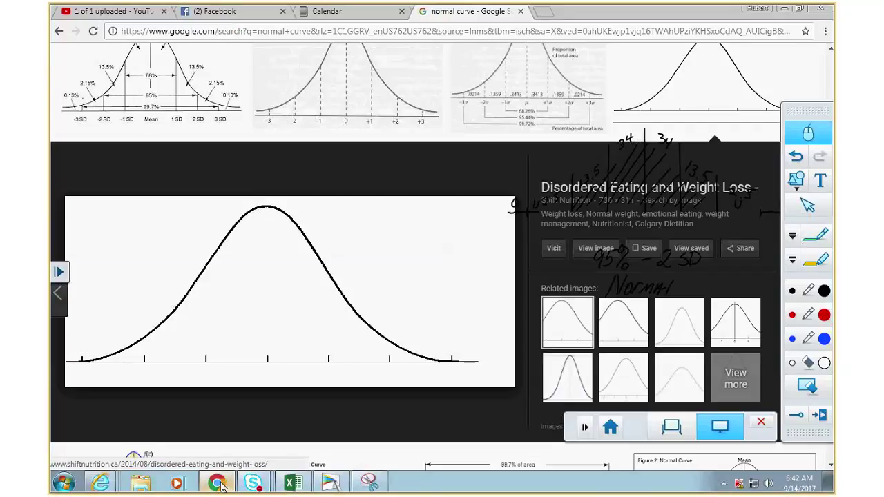
{"action": "left_click", "coordinate": [241, 164]}
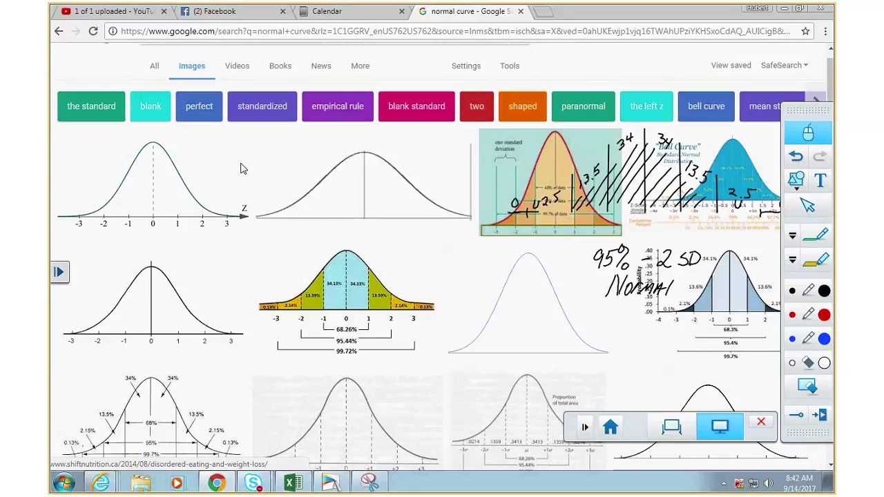
{"action": "scroll", "coordinate": [240, 169], "scroll_direction": "down", "scroll_amount": 2}
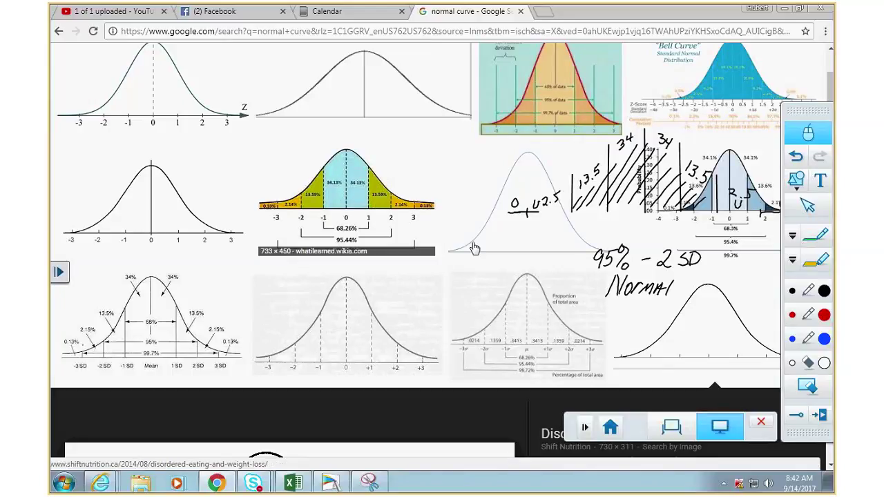
{"action": "left_click", "coordinate": [341, 200]}
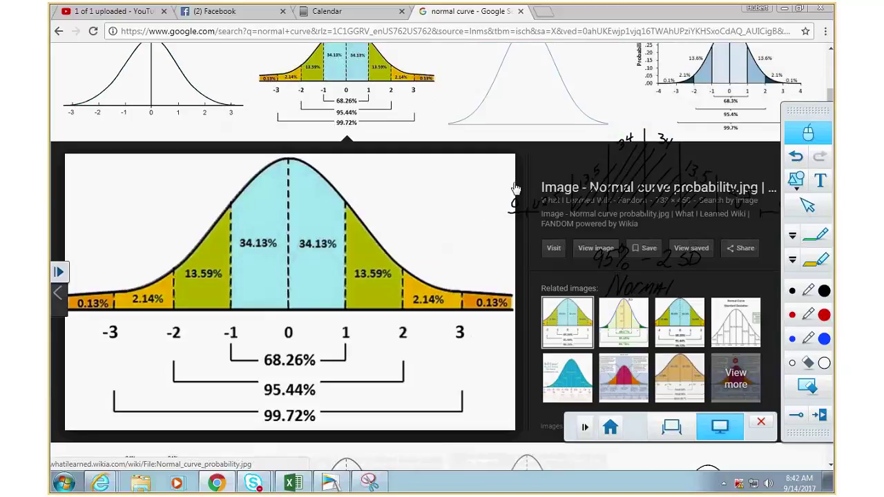